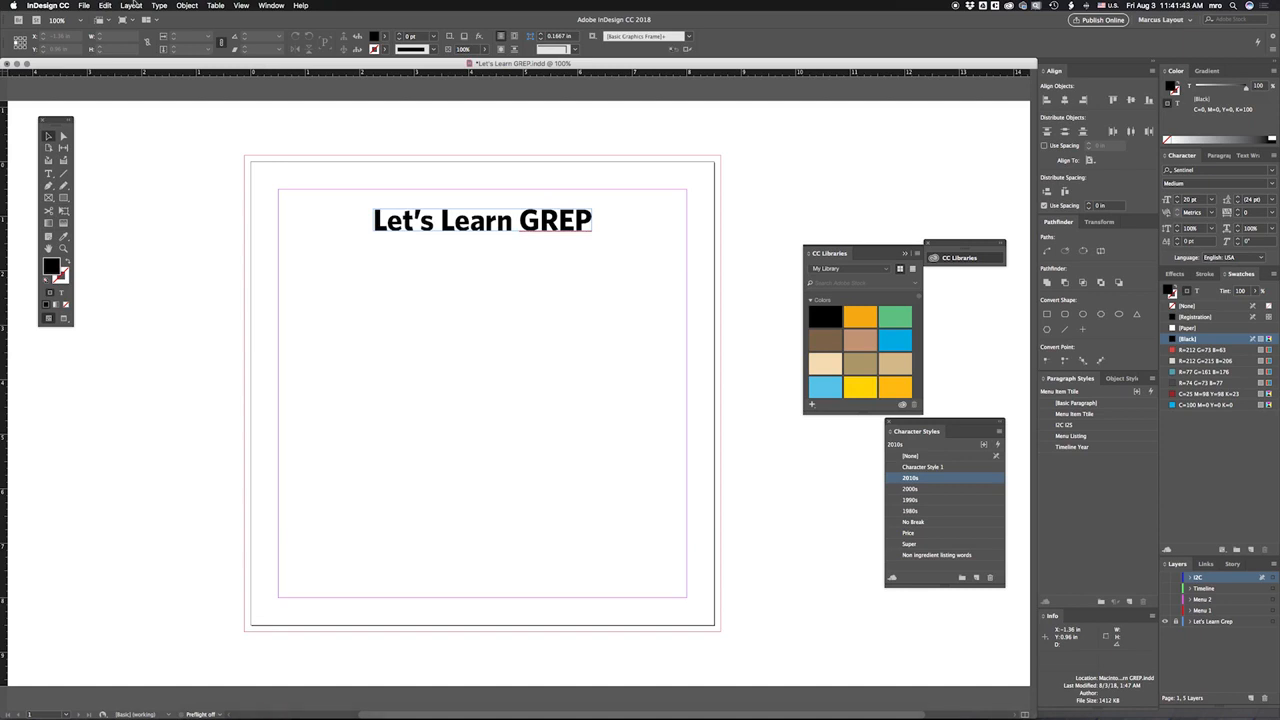
# - Examine the GREP expression of the Multiple Space to Single Space query in Find/Change, clear it and close the dialog
pyautogui.click(105, 5)
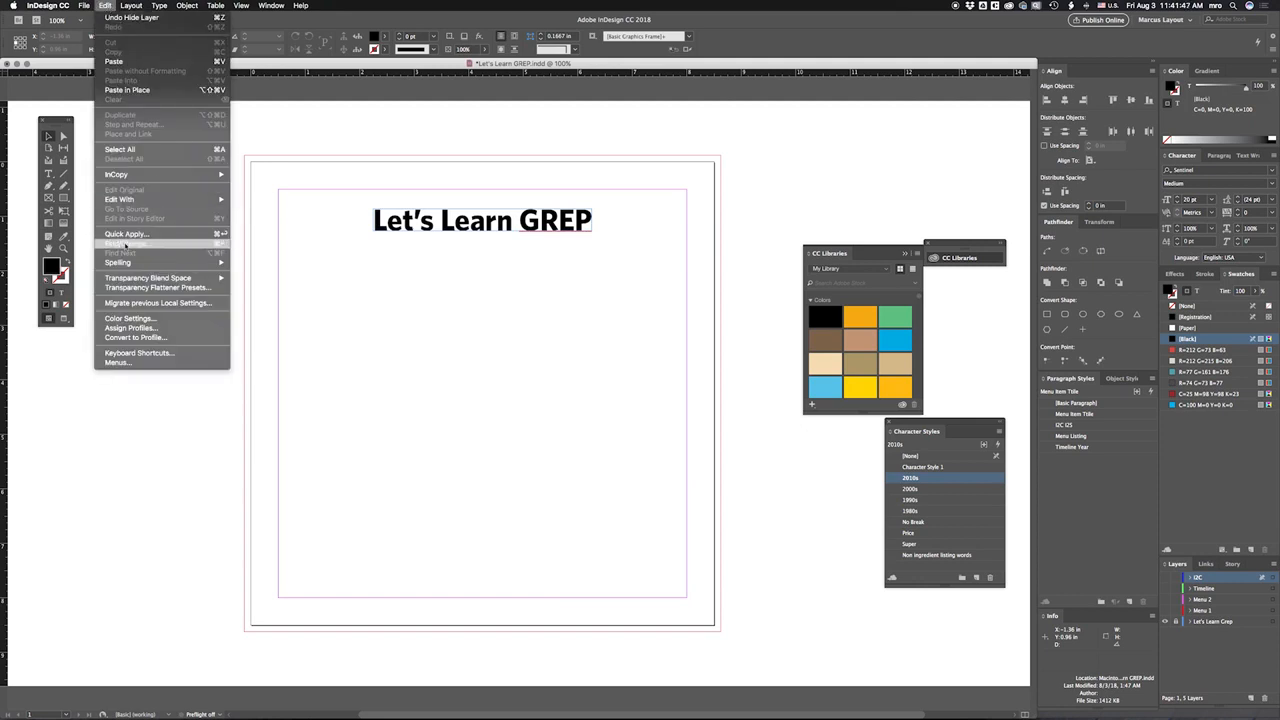
pyautogui.click(124, 243)
pyautogui.moveTo(258, 264); pyautogui.dragTo(307, 264)
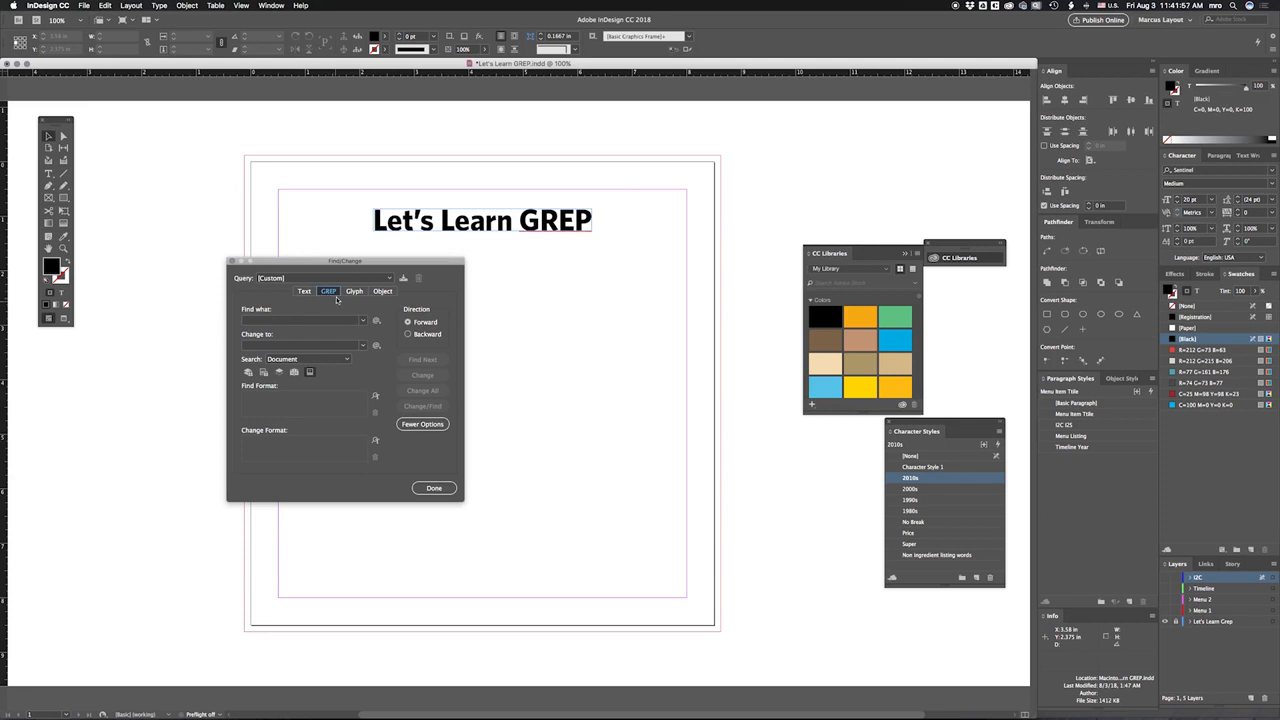
pyautogui.moveTo(319, 259); pyautogui.dragTo(243, 291)
pyautogui.click(256, 305)
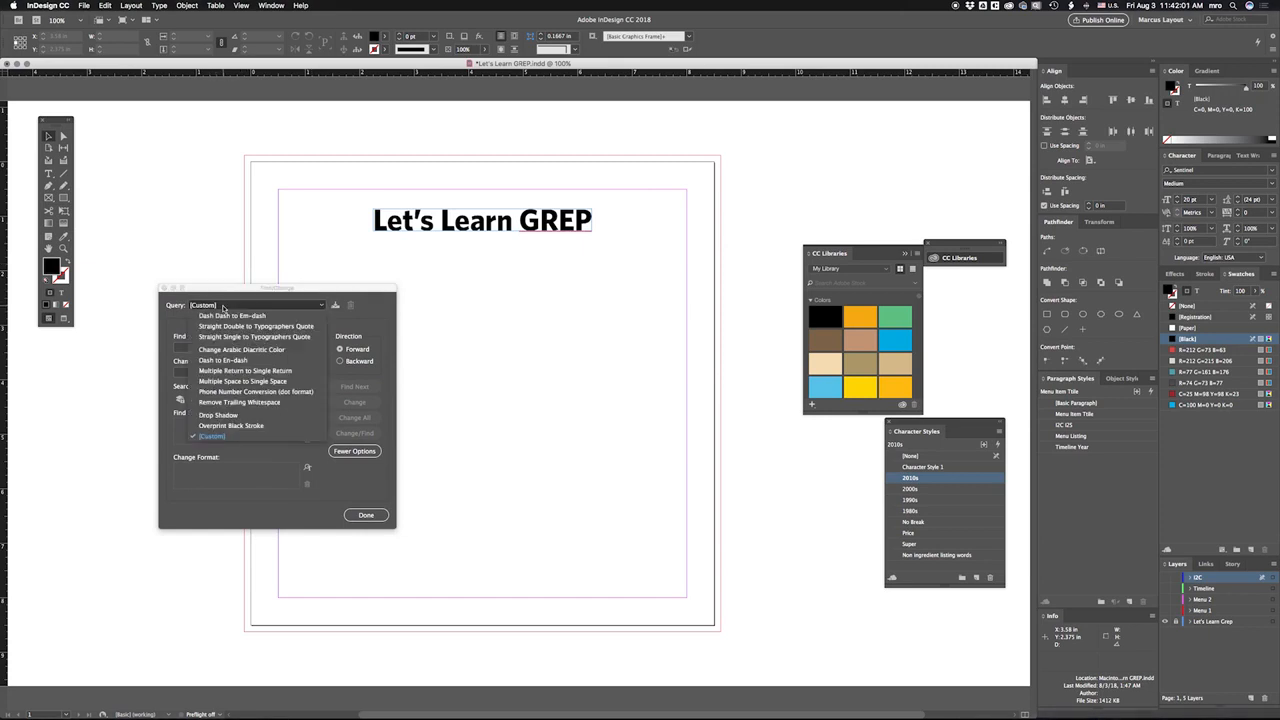
pyautogui.click(244, 381)
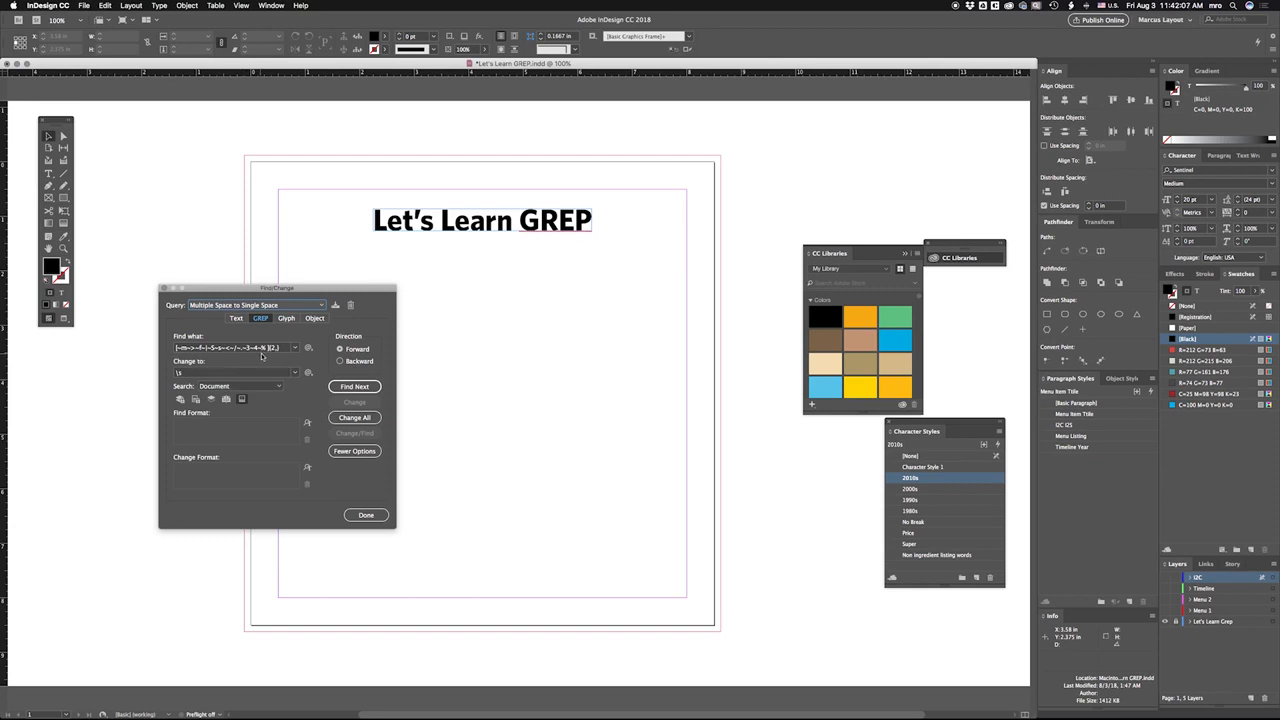
pyautogui.moveTo(284, 350); pyautogui.dragTo(165, 347)
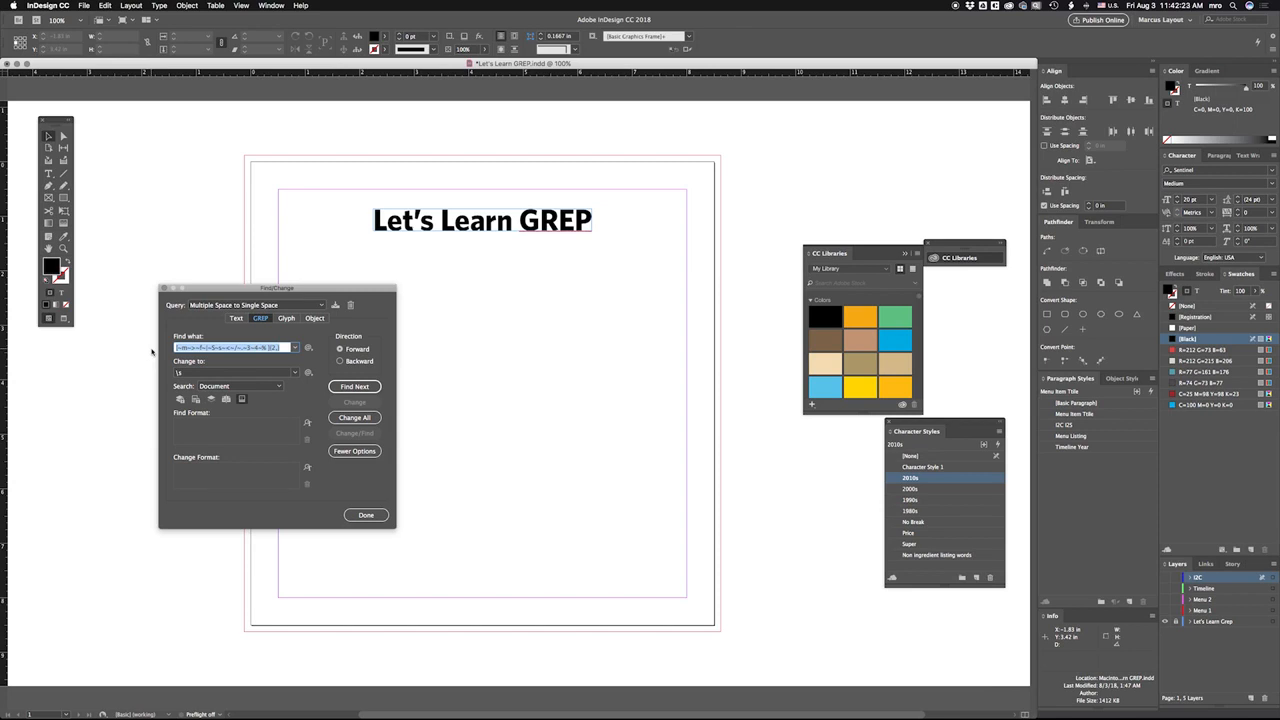
pyautogui.click(366, 516)
pyautogui.press('BackSpace')
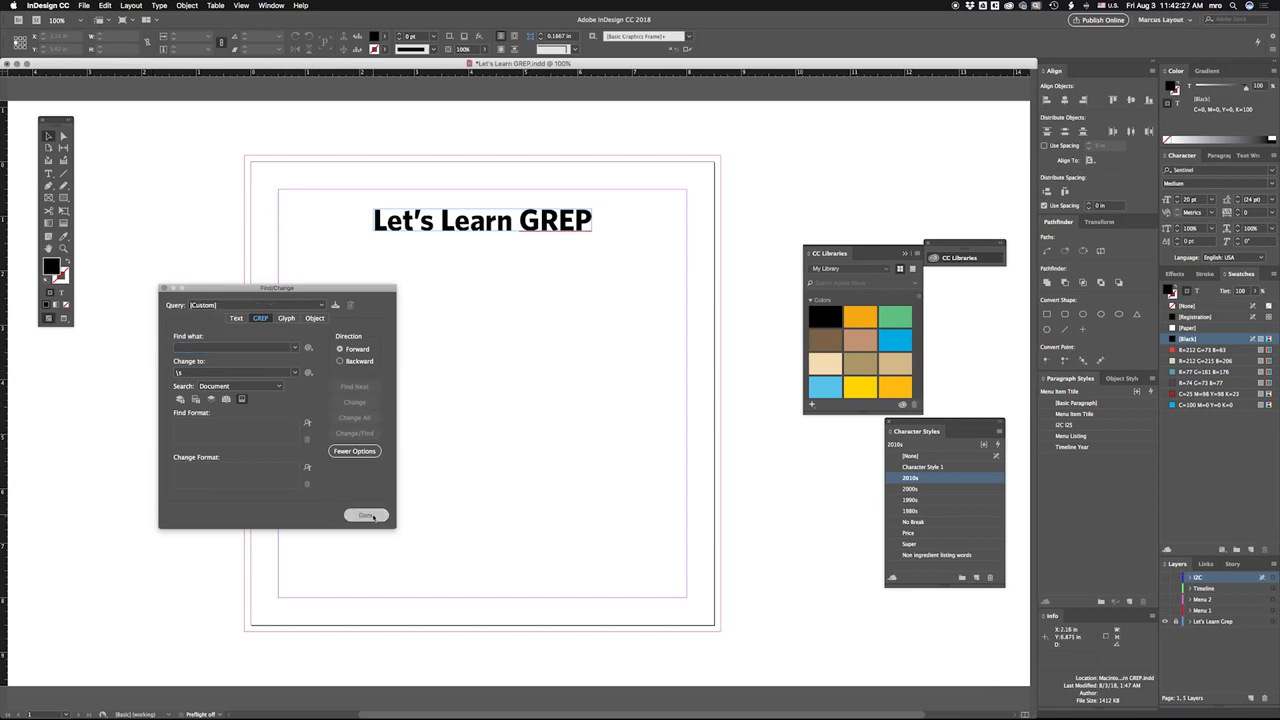
pyautogui.click(366, 515)
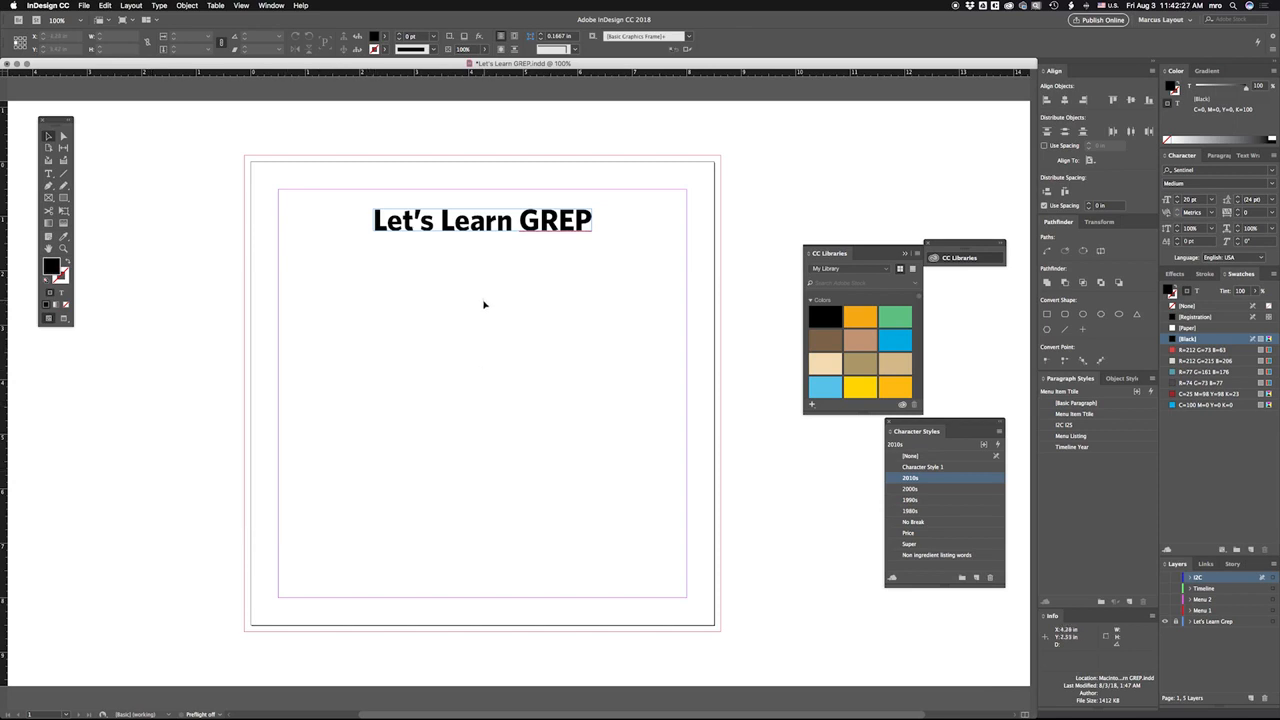
# - Examine the GREP Style settings of the [Basic Paragraph] style and the symbols available as special characters
pyautogui.doubleClick(1085, 405)
pyautogui.moveTo(867, 239); pyautogui.dragTo(370, 209)
pyautogui.click(222, 369)
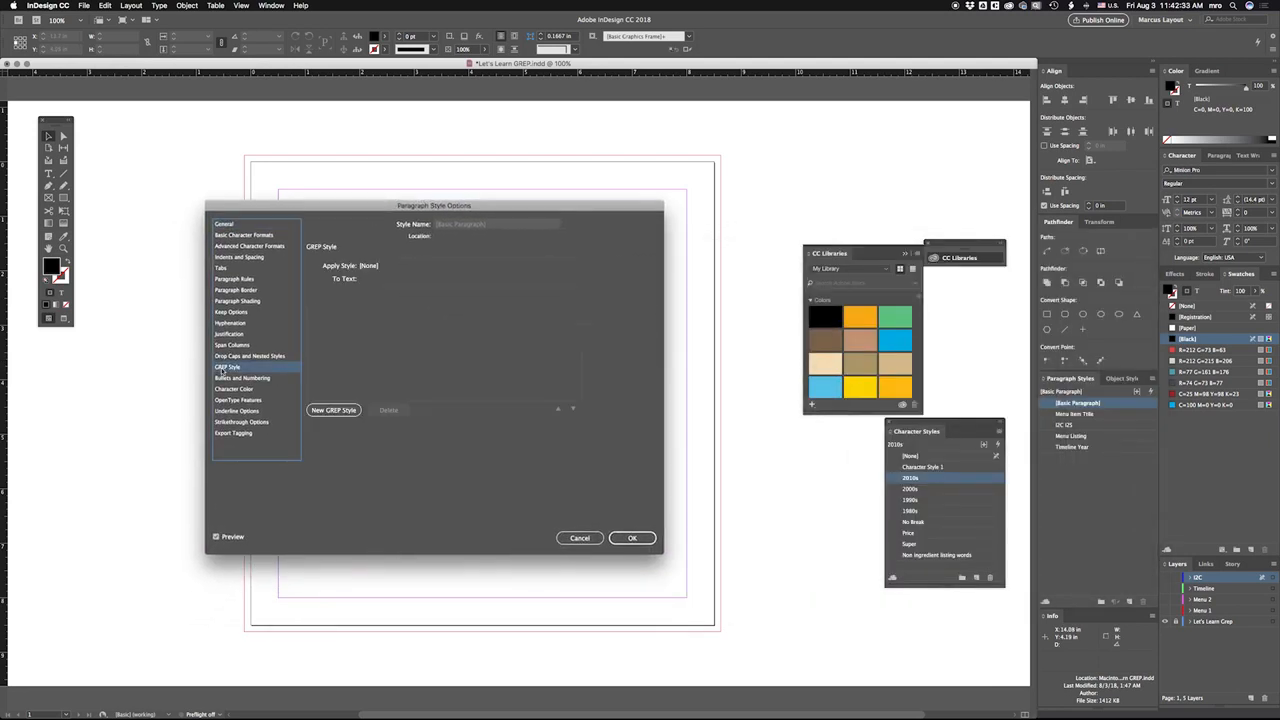
pyautogui.click(358, 283)
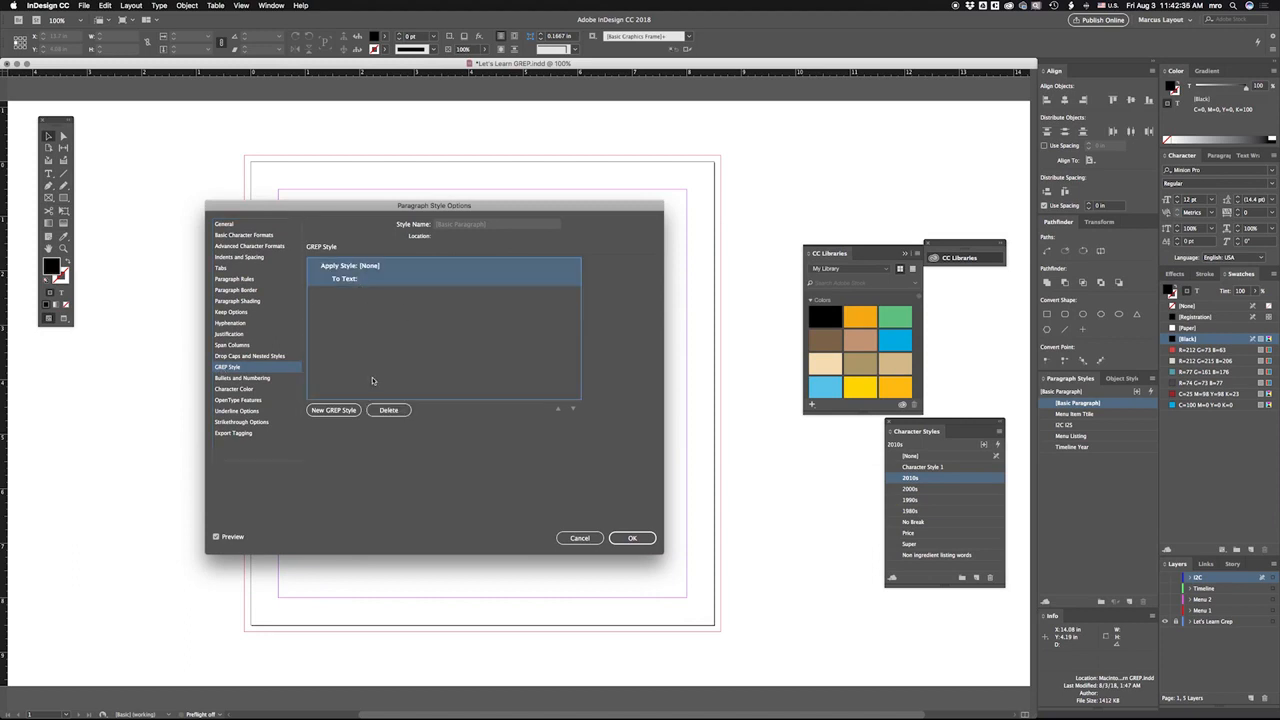
pyautogui.click(355, 280)
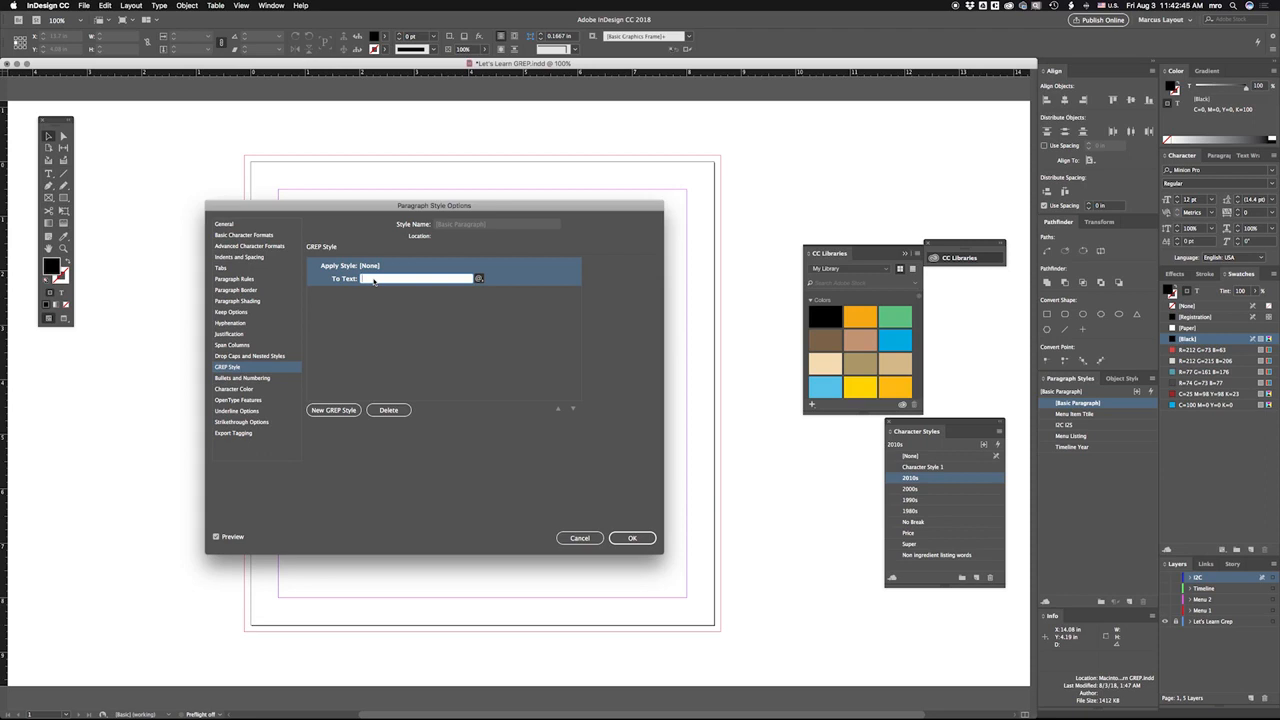
pyautogui.click(478, 280)
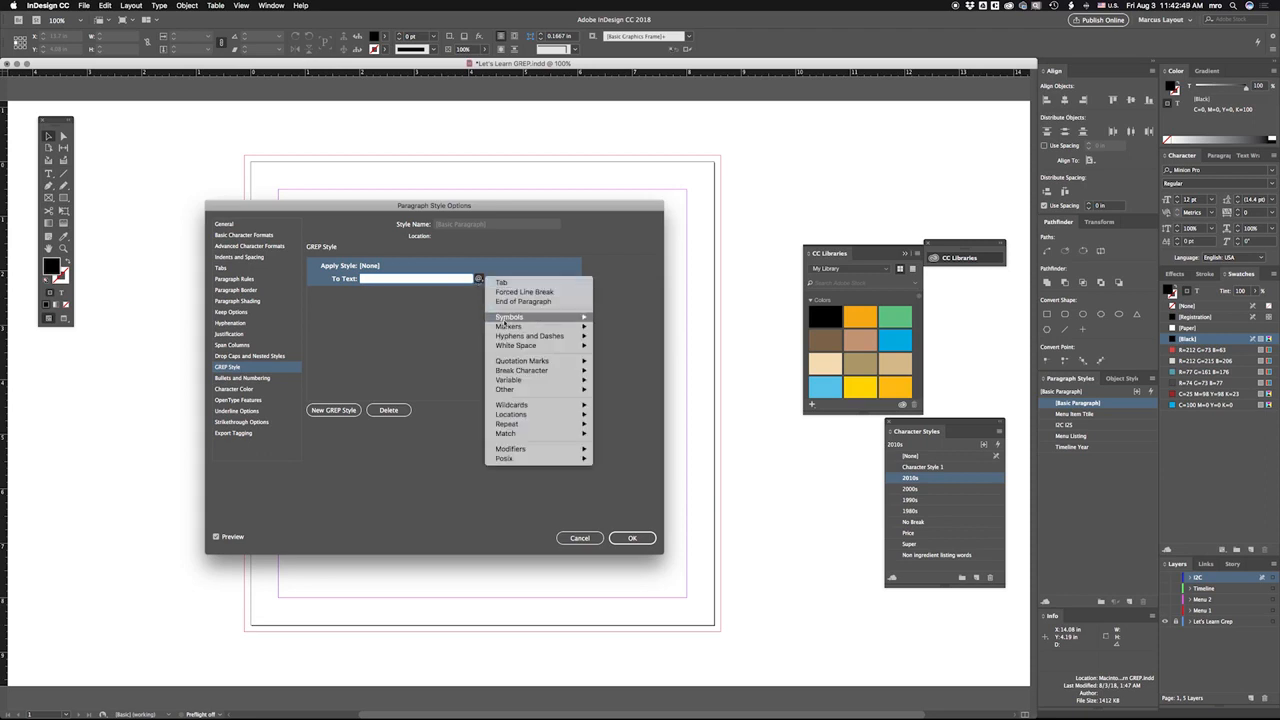
pyautogui.moveTo(505, 324)
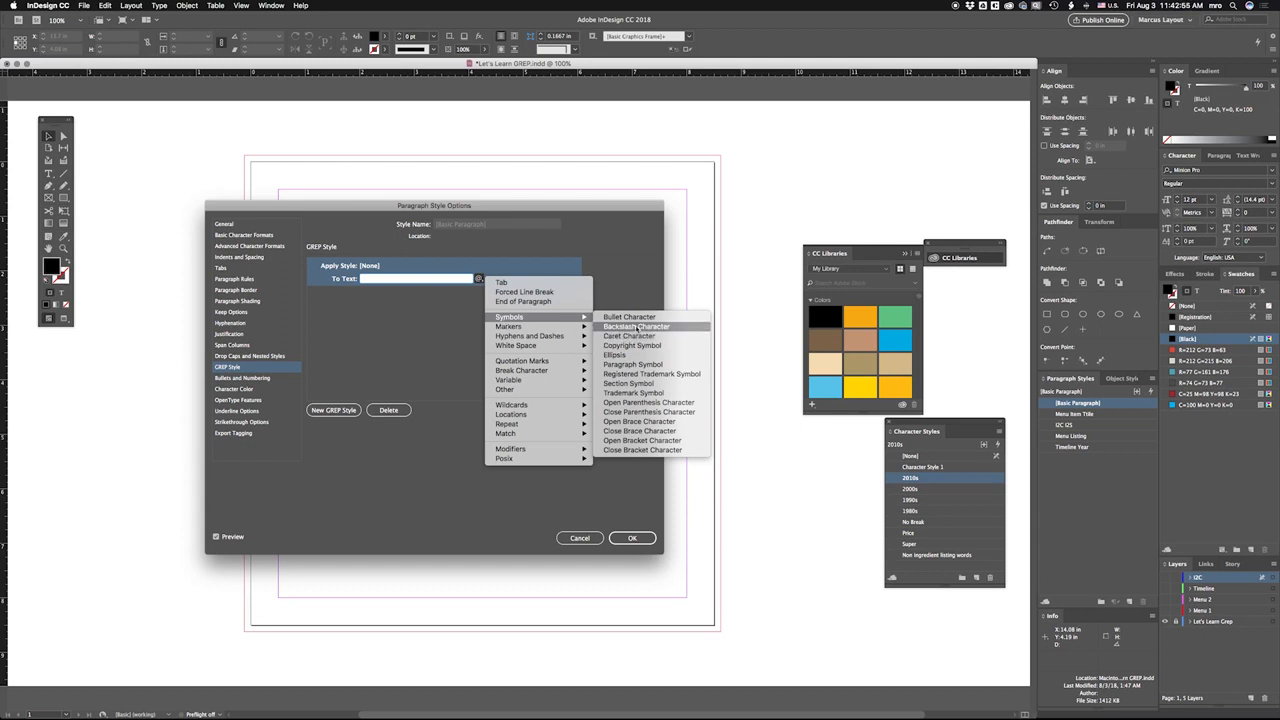
# - Try inserting special-character codes into the [Basic Paragraph] GREP expression, clear them and cancel the style changes
pyautogui.click(498, 291)
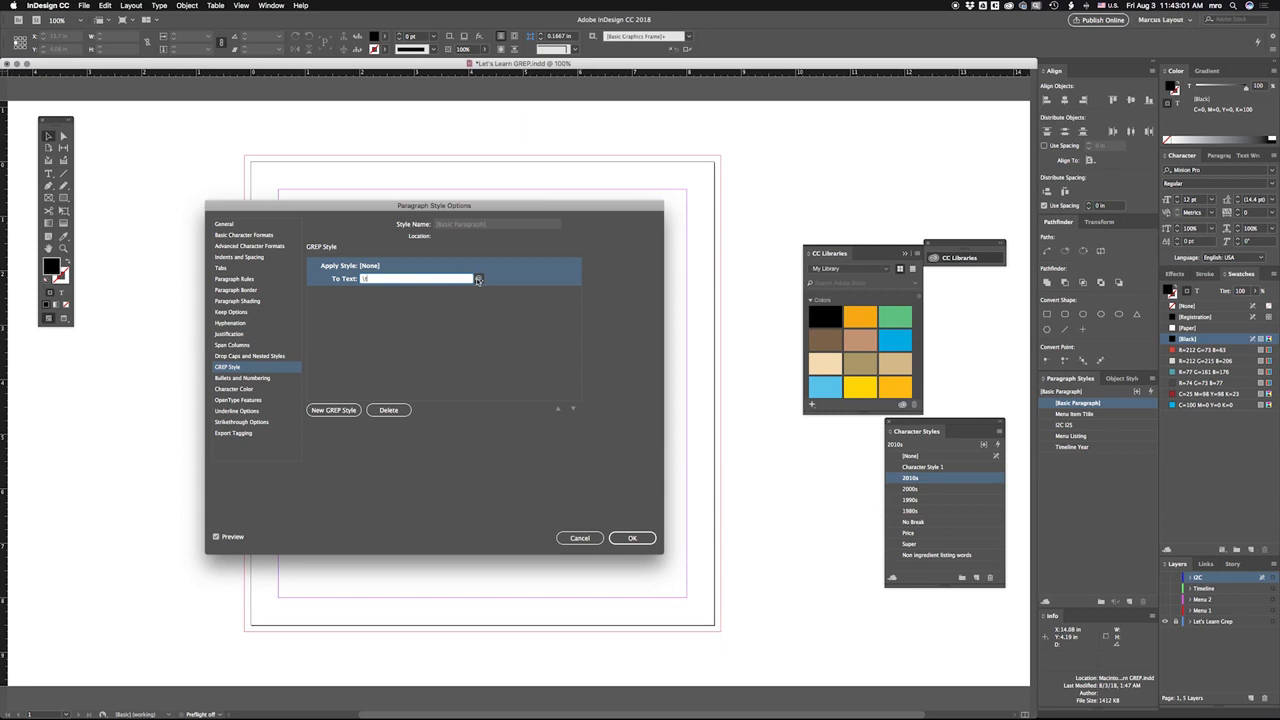
pyautogui.click(478, 279)
pyautogui.click(510, 284)
pyautogui.moveTo(379, 279); pyautogui.dragTo(342, 281)
pyautogui.press('BackSpace')
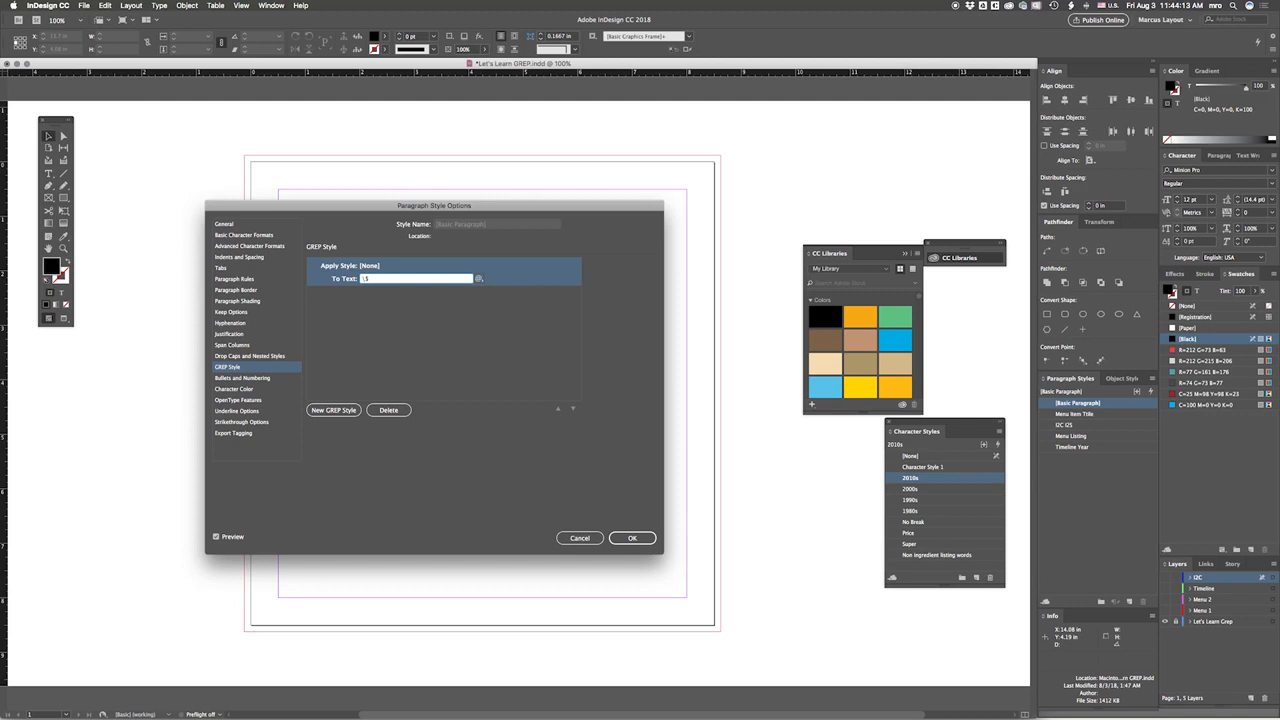
pyautogui.moveTo(388, 280); pyautogui.dragTo(326, 277)
pyautogui.click(580, 538)
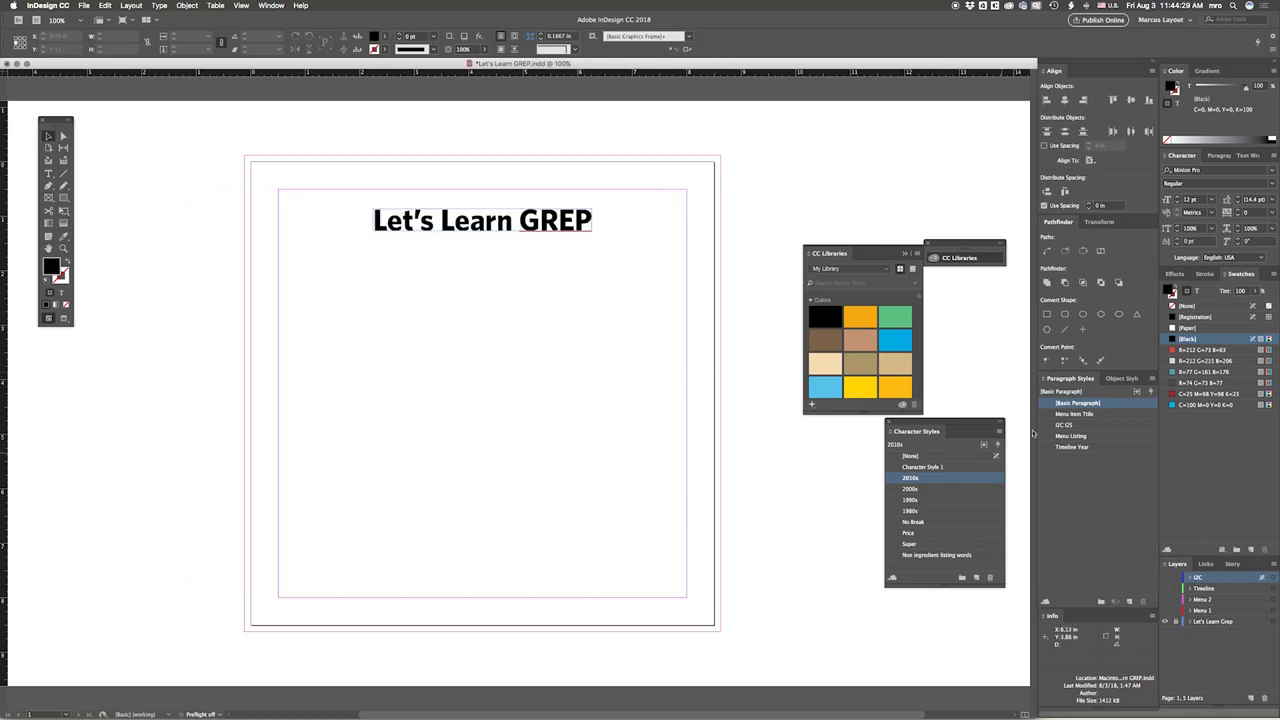
# - Show the Menu 1 layer and delete the $9.99 price line from the menu text frame
pyautogui.click(1164, 610)
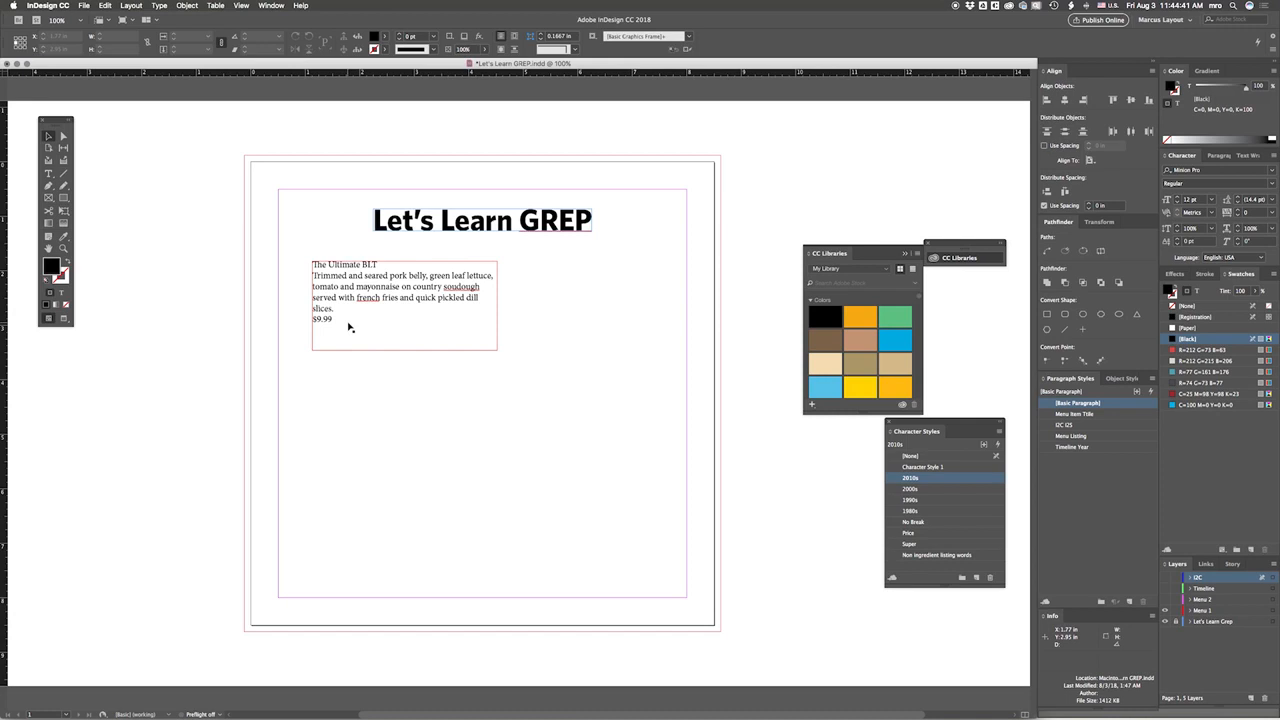
pyautogui.doubleClick(355, 264)
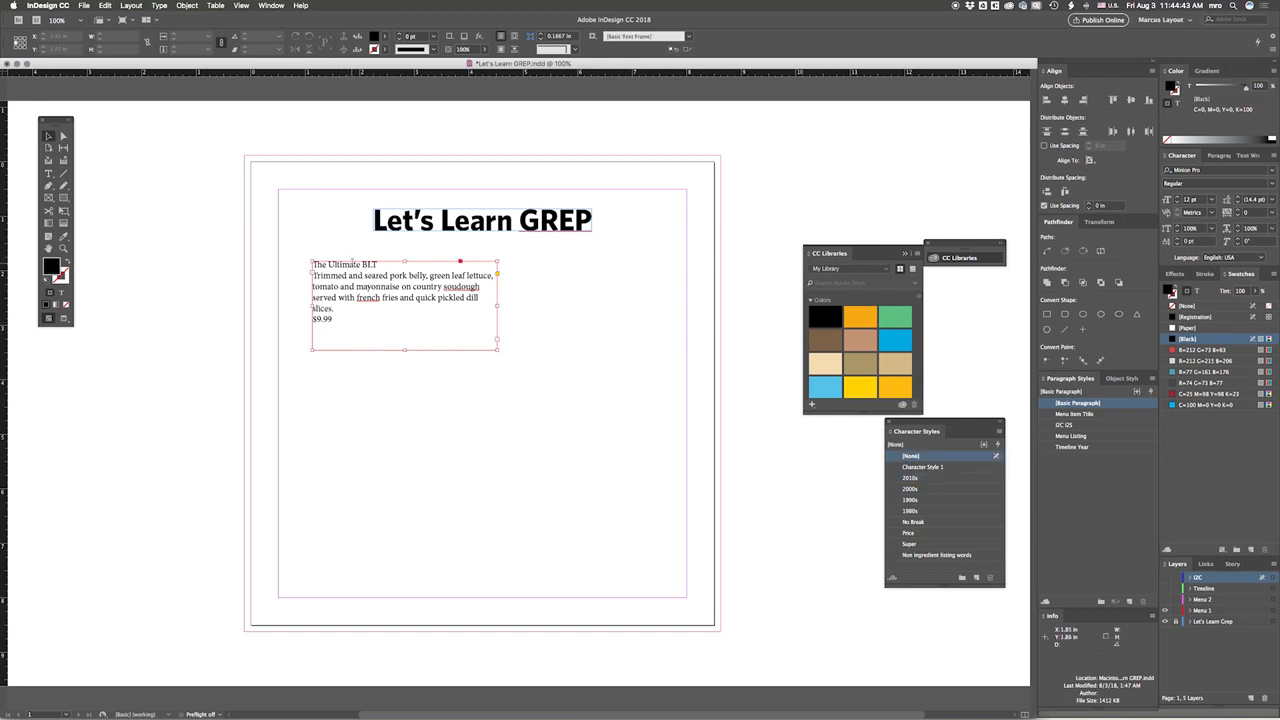
pyautogui.tripleClick(353, 264)
pyautogui.click(353, 264)
pyautogui.tripleClick(380, 287)
pyautogui.tripleClick(327, 318)
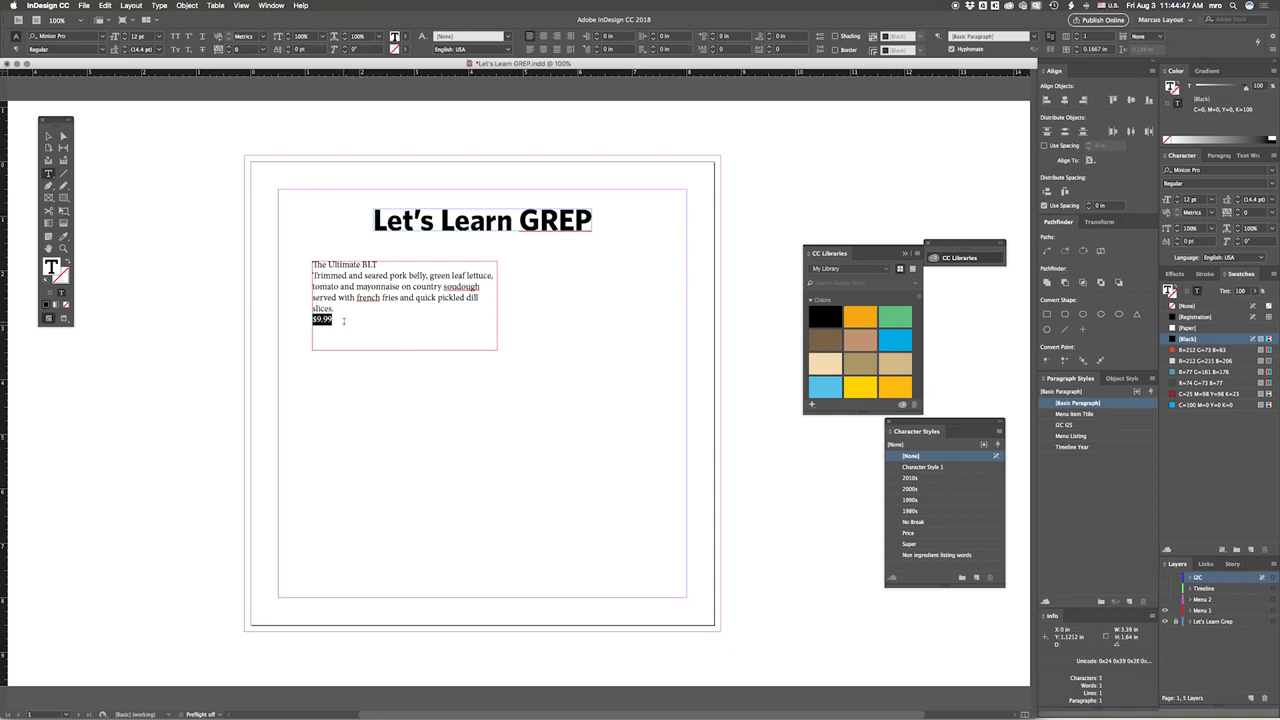
pyautogui.press('BackSpace')
pyautogui.press('BackSpace')
# - Apply the Menu Item Title style to "The Ultimate BLT" and the Menu Listing style to the description paragraph, and deselect the text
pyautogui.tripleClick(350, 265)
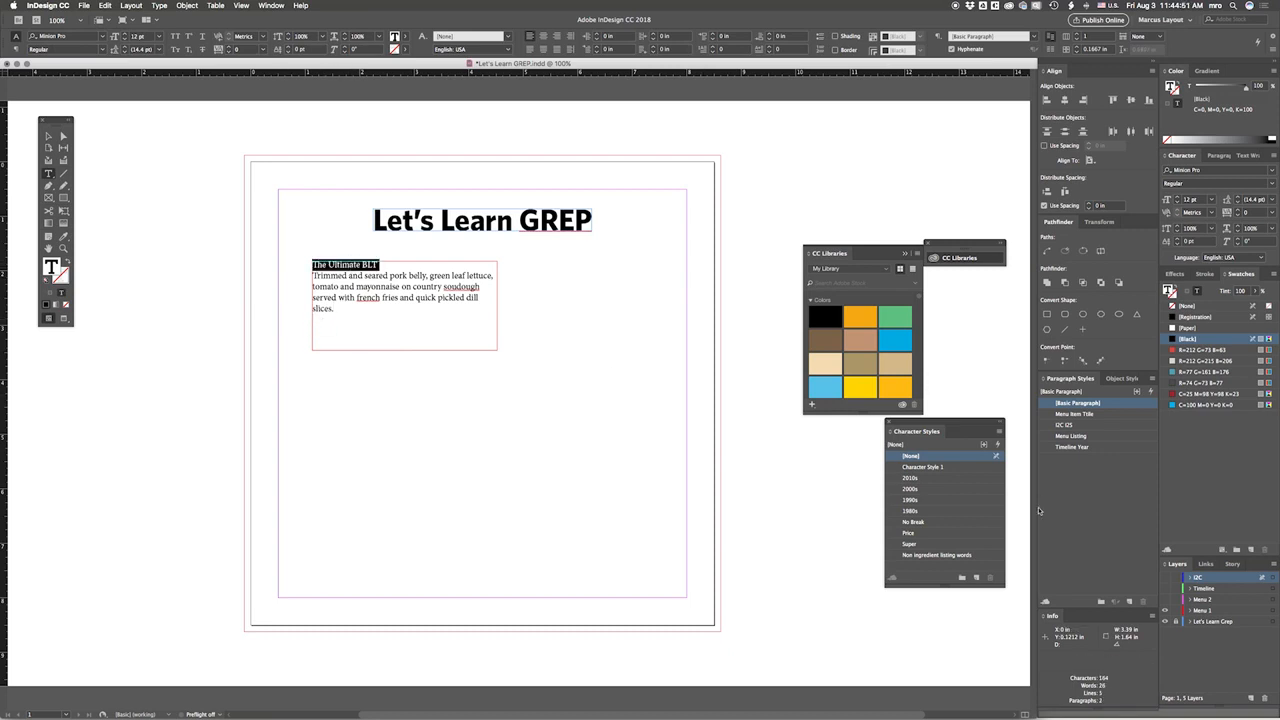
pyautogui.click(1075, 414)
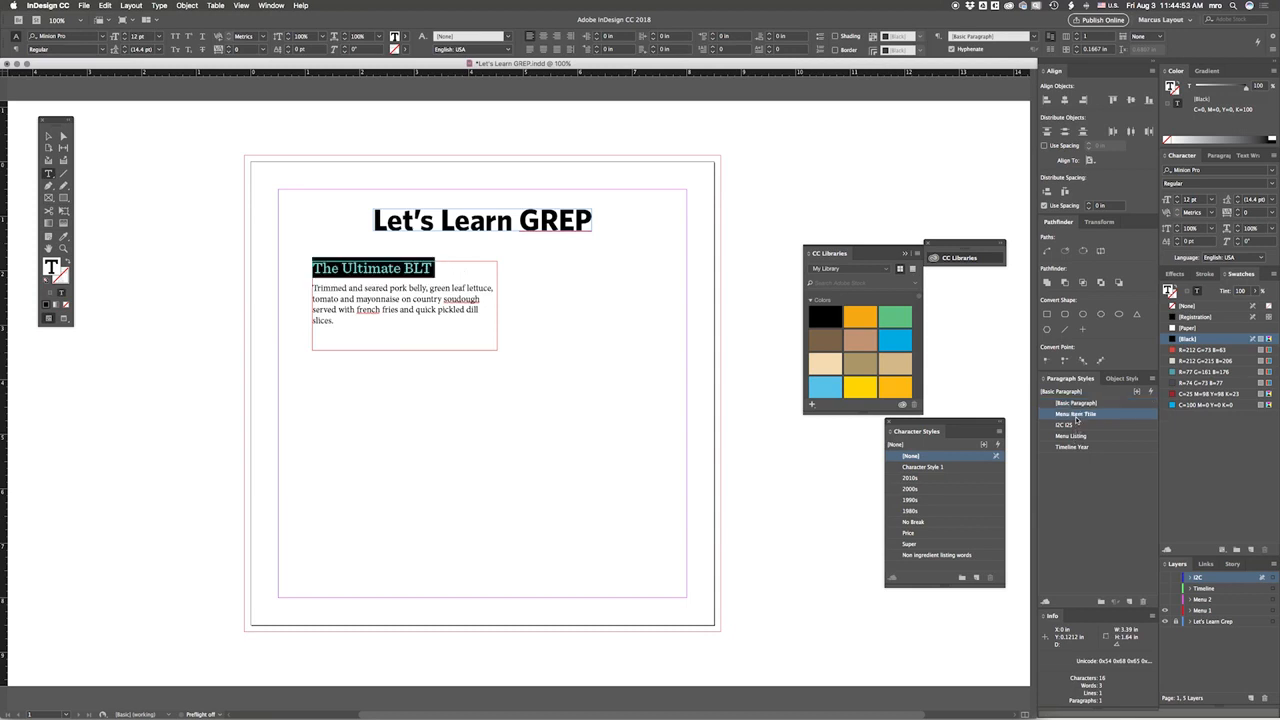
pyautogui.tripleClick(372, 308)
pyautogui.click(372, 308)
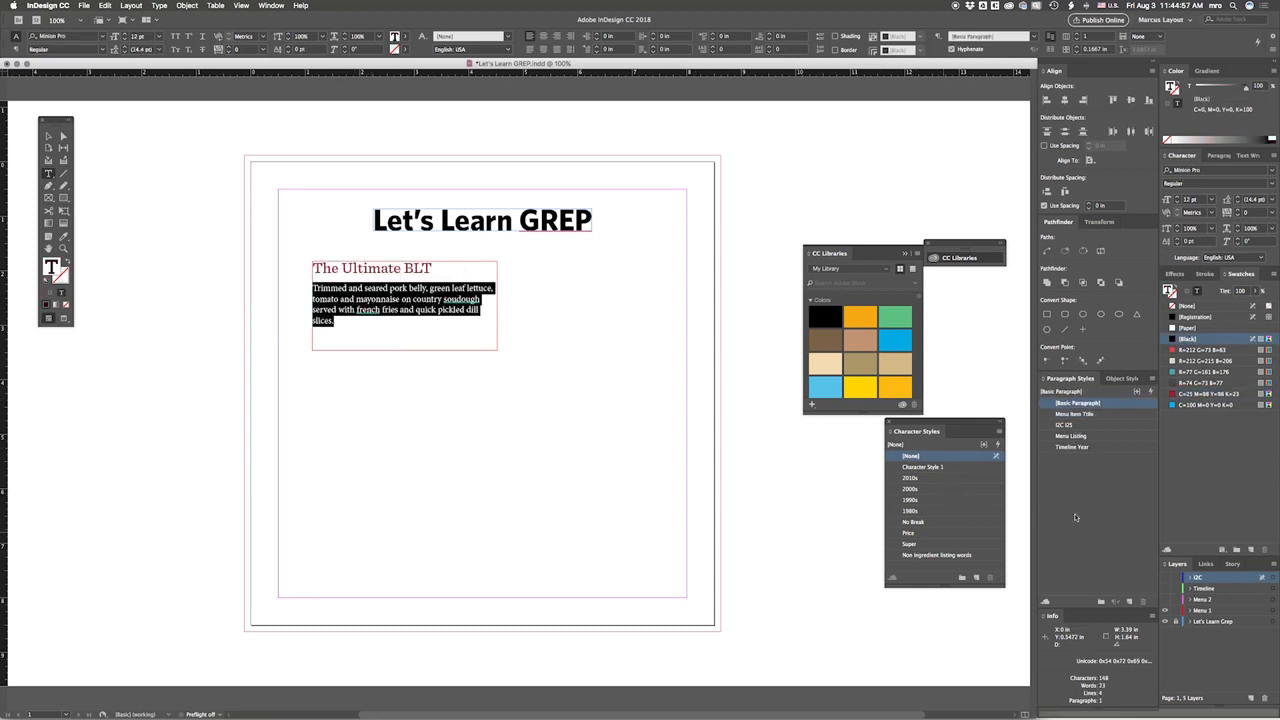
pyautogui.click(1080, 438)
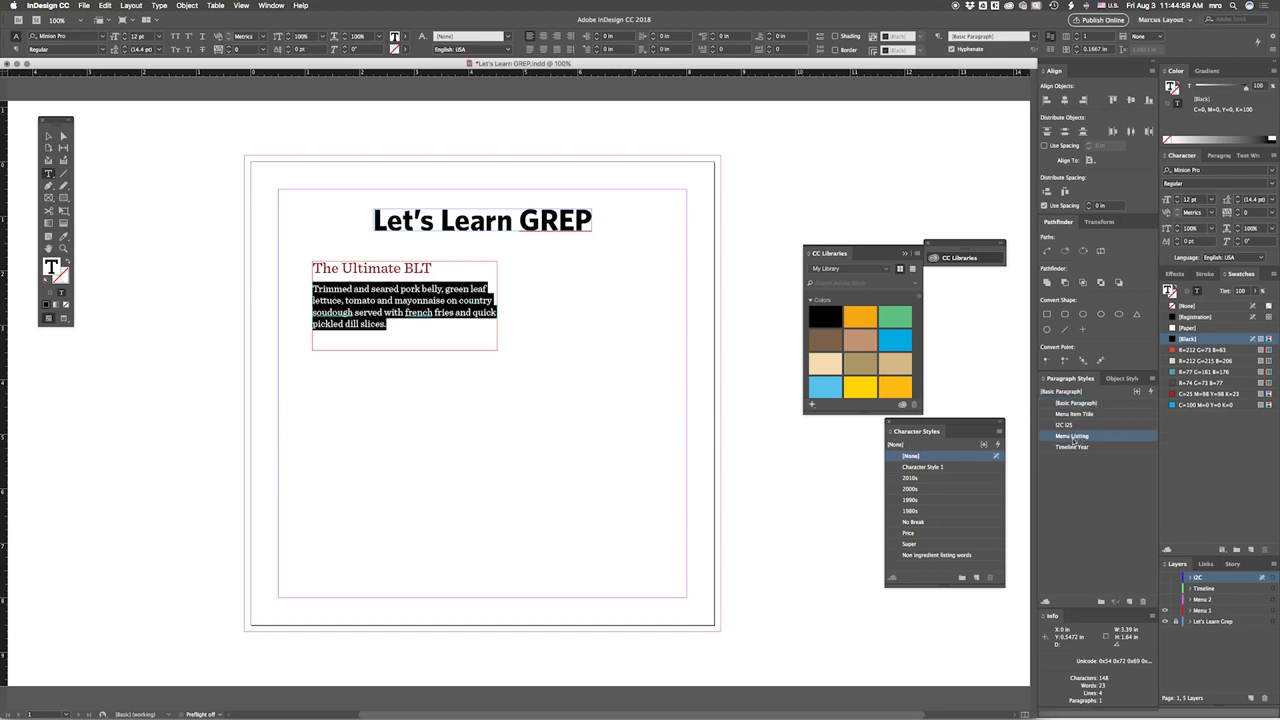
pyautogui.click(48, 135)
pyautogui.click(214, 273)
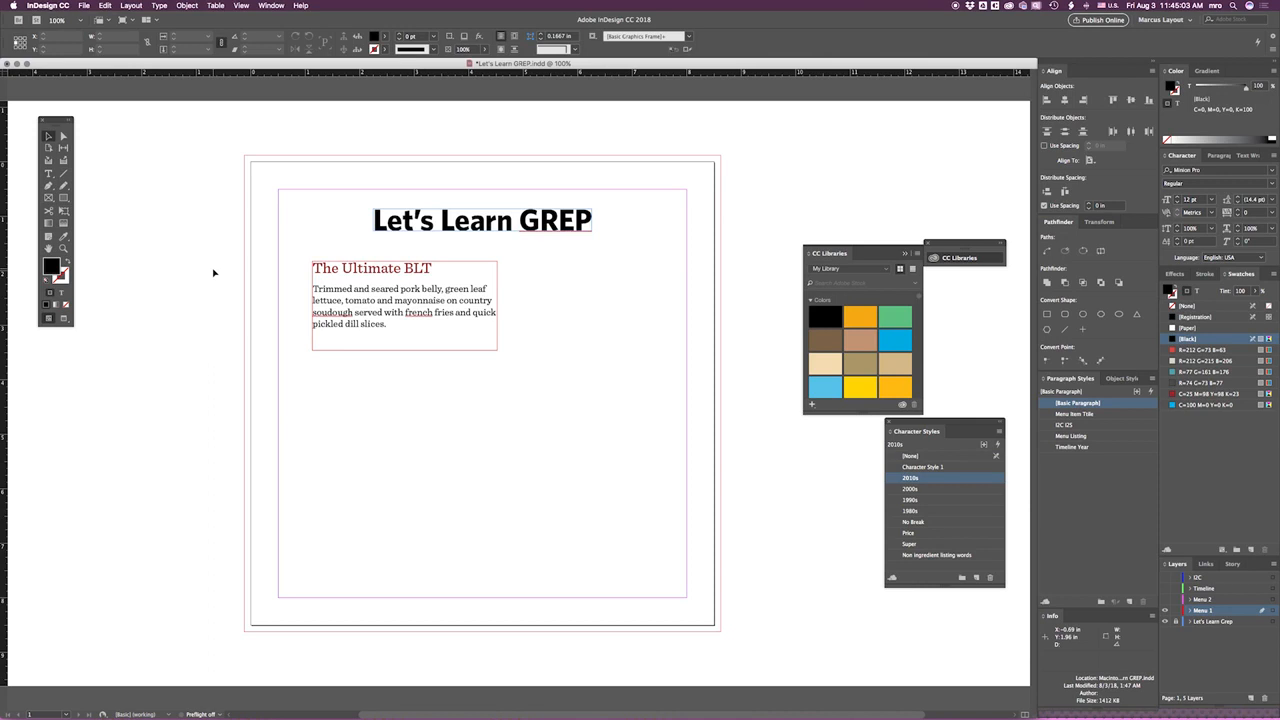
pyautogui.hscroll(-5, 285, 276)
pyautogui.hscroll(5, 334, 312)
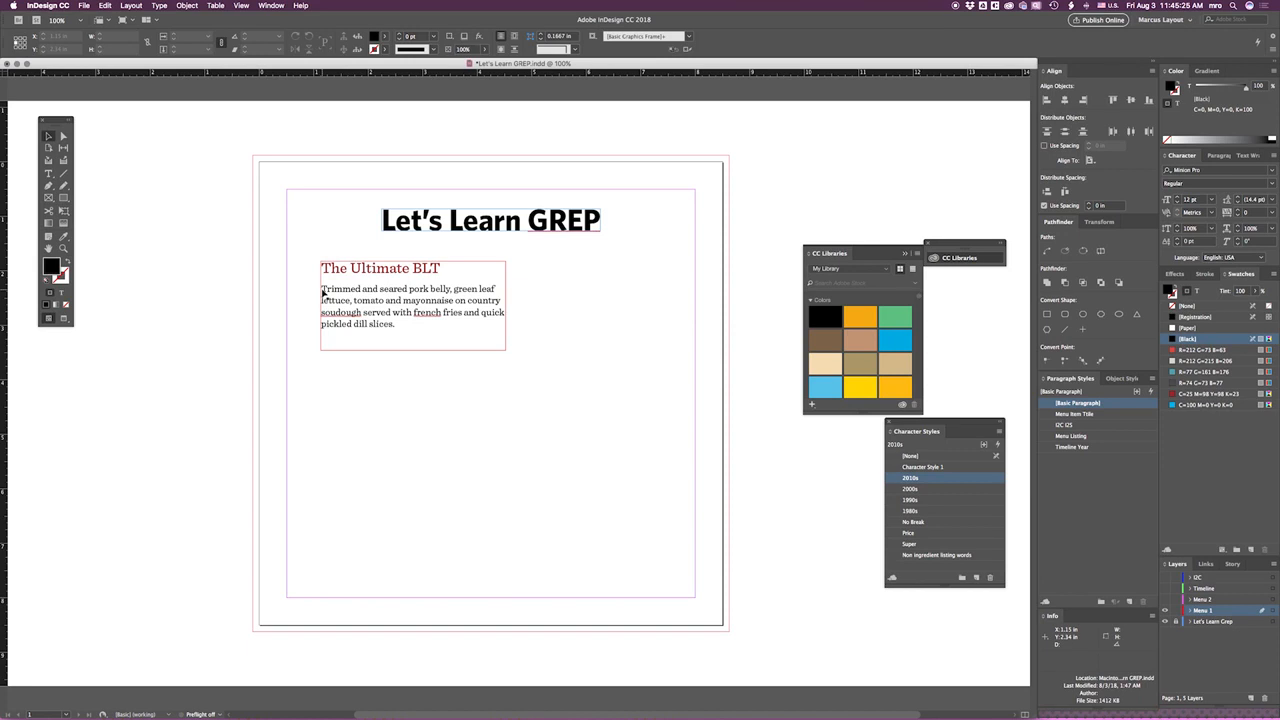
pyautogui.tripleClick(398, 324)
pyautogui.click(408, 319)
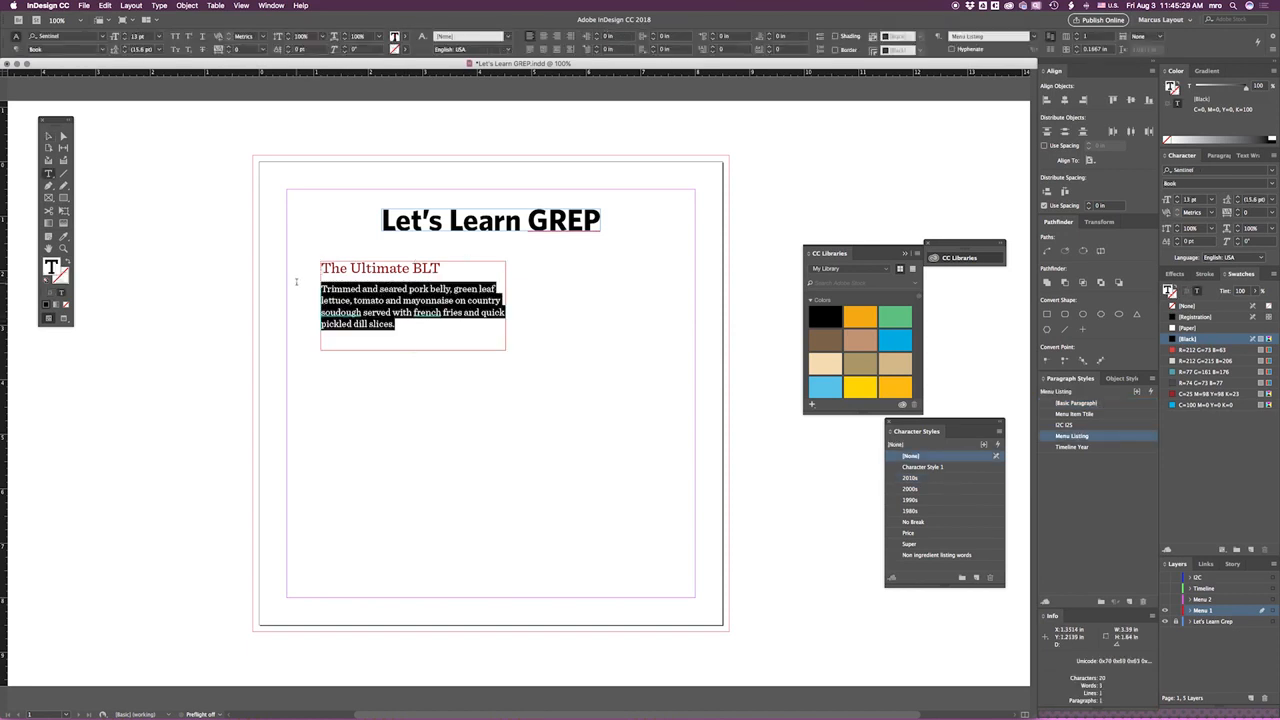
pyautogui.click(48, 135)
pyautogui.click(130, 181)
# - Open the Menu Listing paragraph style for editing and create a new GREP style in it
pyautogui.click(910, 477)
pyautogui.click(1076, 436)
pyautogui.doubleClick(1076, 436)
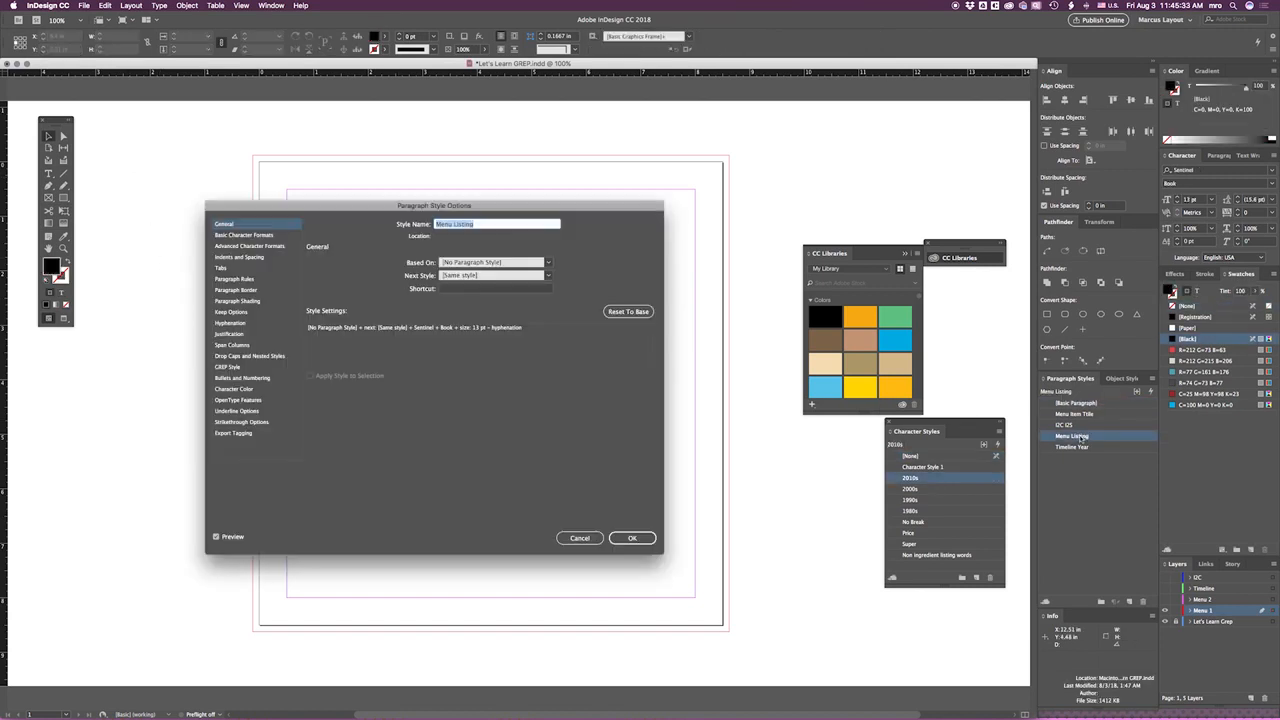
pyautogui.moveTo(285, 198); pyautogui.dragTo(536, 155)
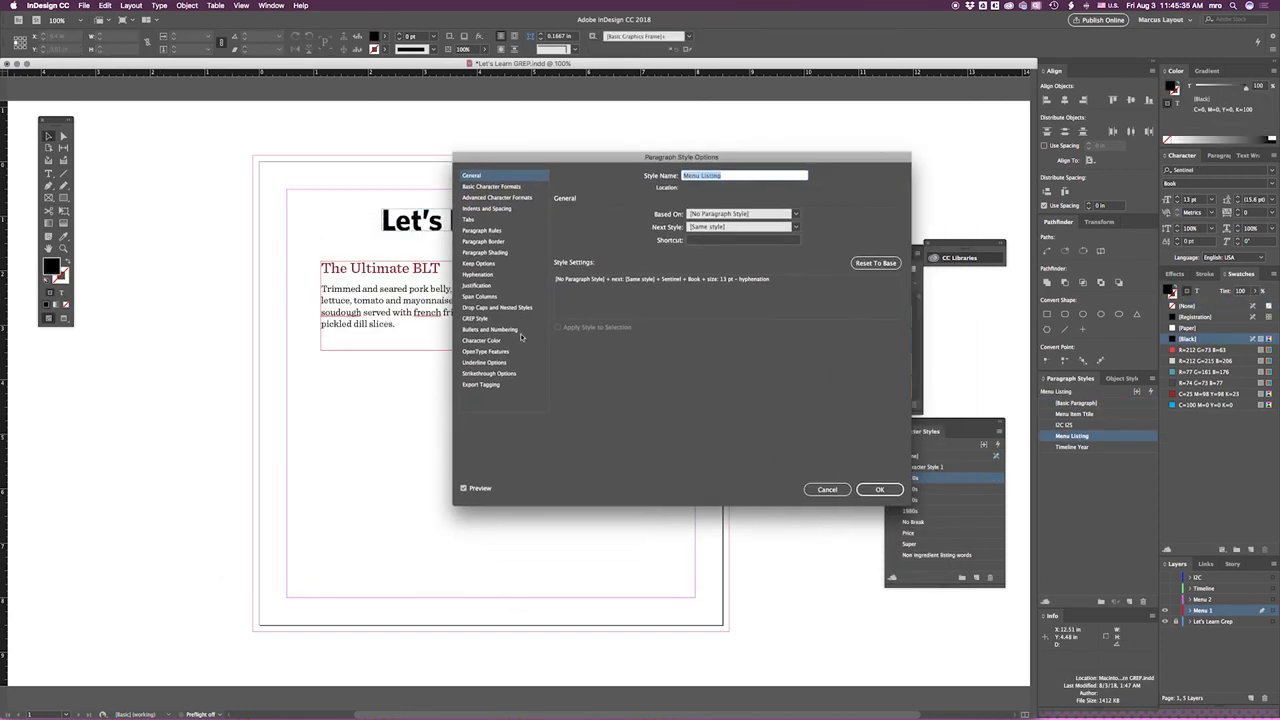
pyautogui.click(475, 318)
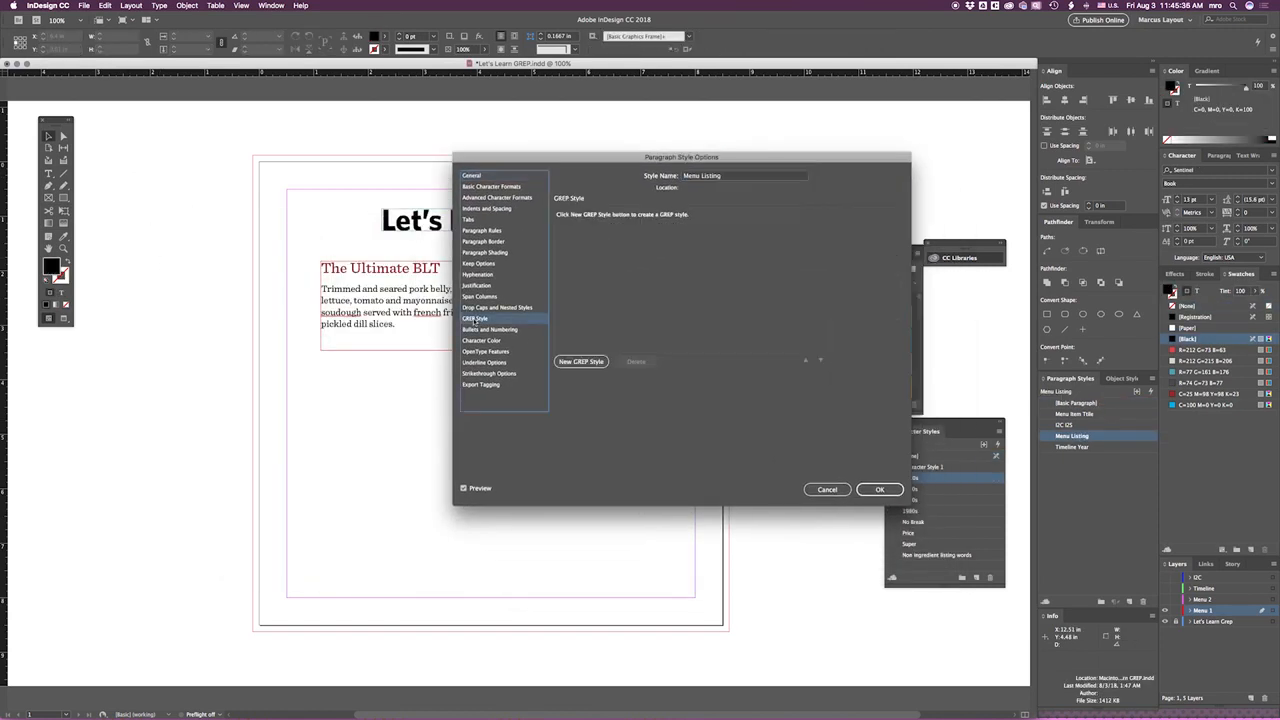
pyautogui.click(578, 362)
pyautogui.moveTo(610, 157); pyautogui.dragTo(461, 191)
# - Replace the new GREP style's default expression with the words "and an a with or of on served"
pyautogui.click(460, 264)
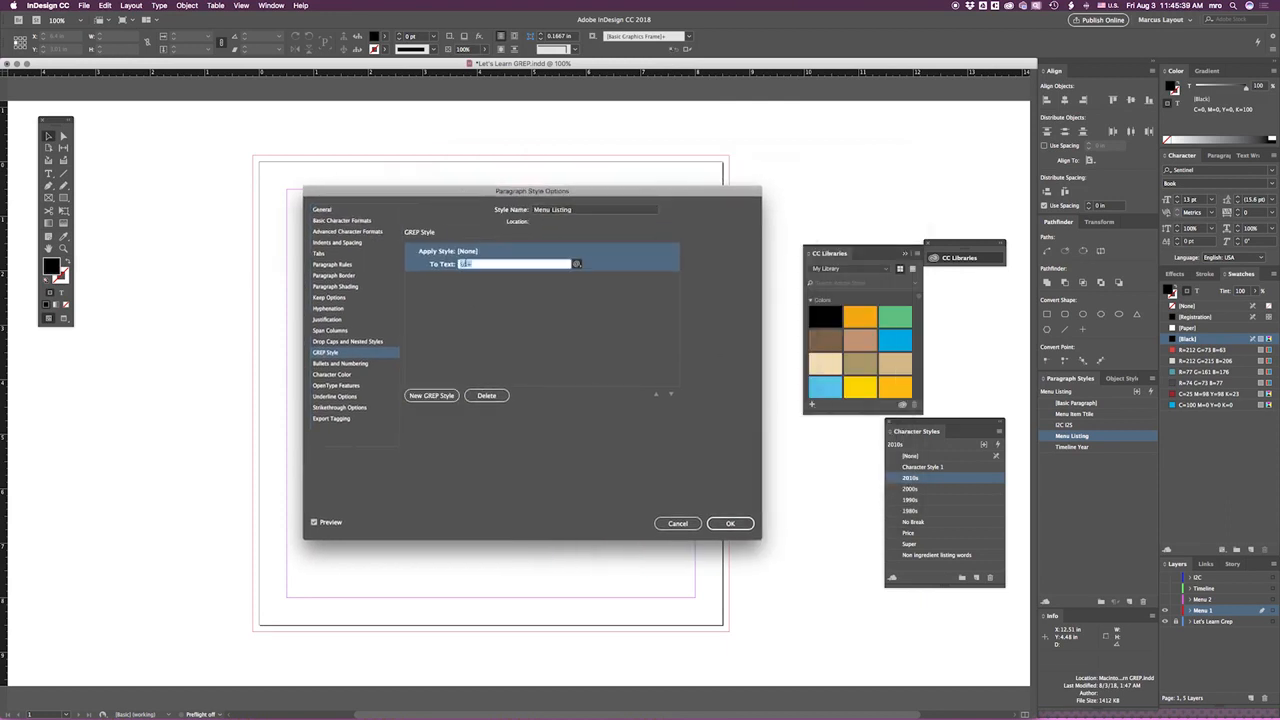
pyautogui.press('BackSpace')
pyautogui.write('and an with or of')
pyautogui.click(482, 264)
pyautogui.write('a ')
pyautogui.write(' on')
pyautogui.write(' wi')
pyautogui.write('served')
# - Insert the Or match operator after "and" in the GREP expression
pyautogui.click(460, 264)
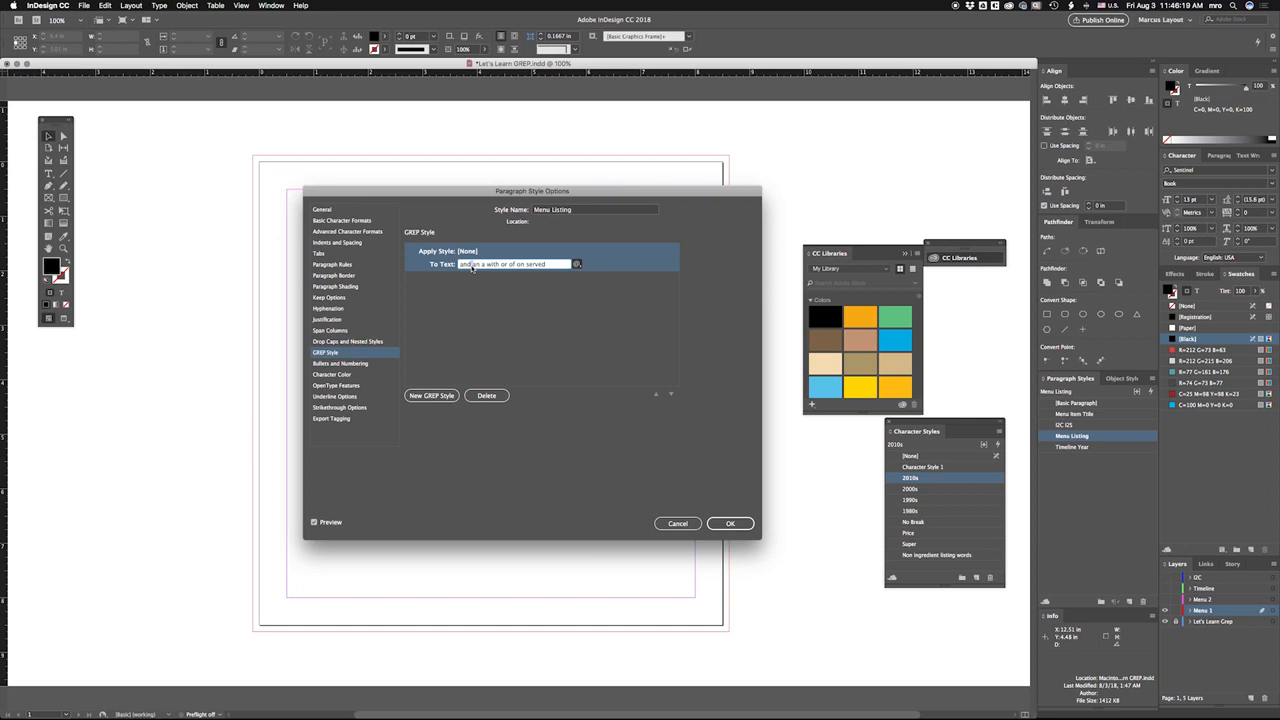
pyautogui.click(577, 264)
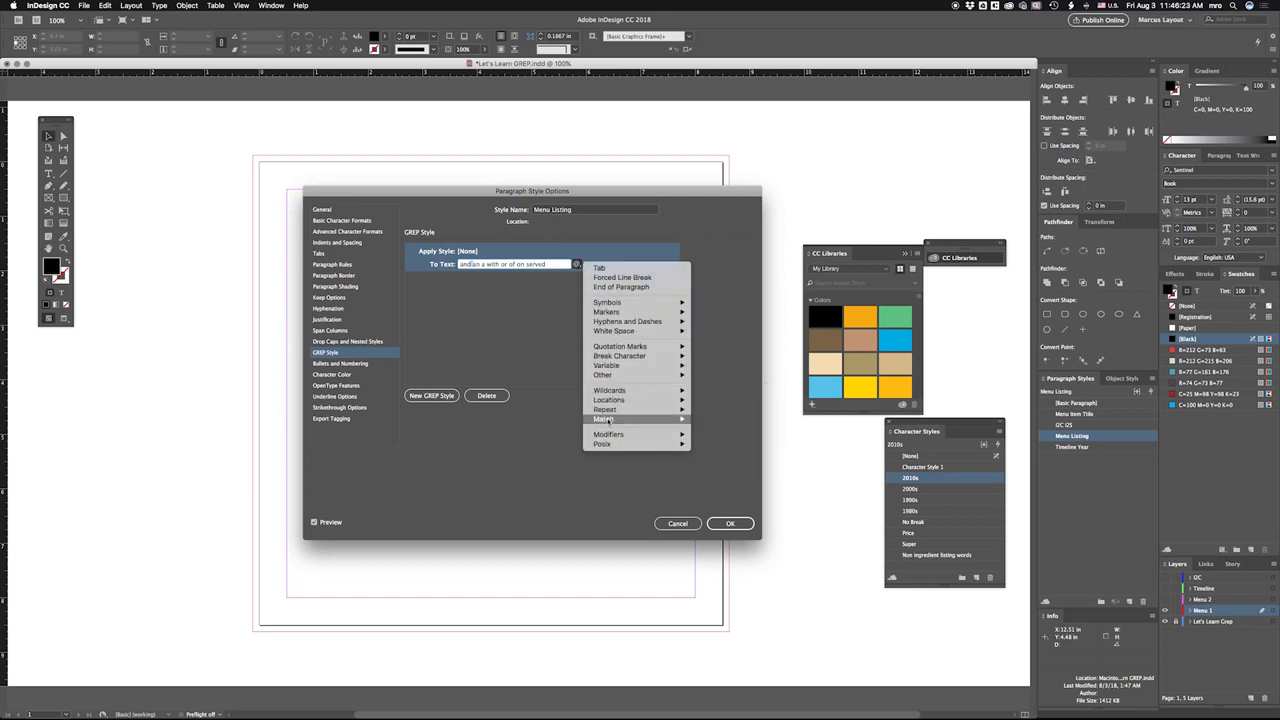
pyautogui.moveTo(610, 419)
pyautogui.click(719, 449)
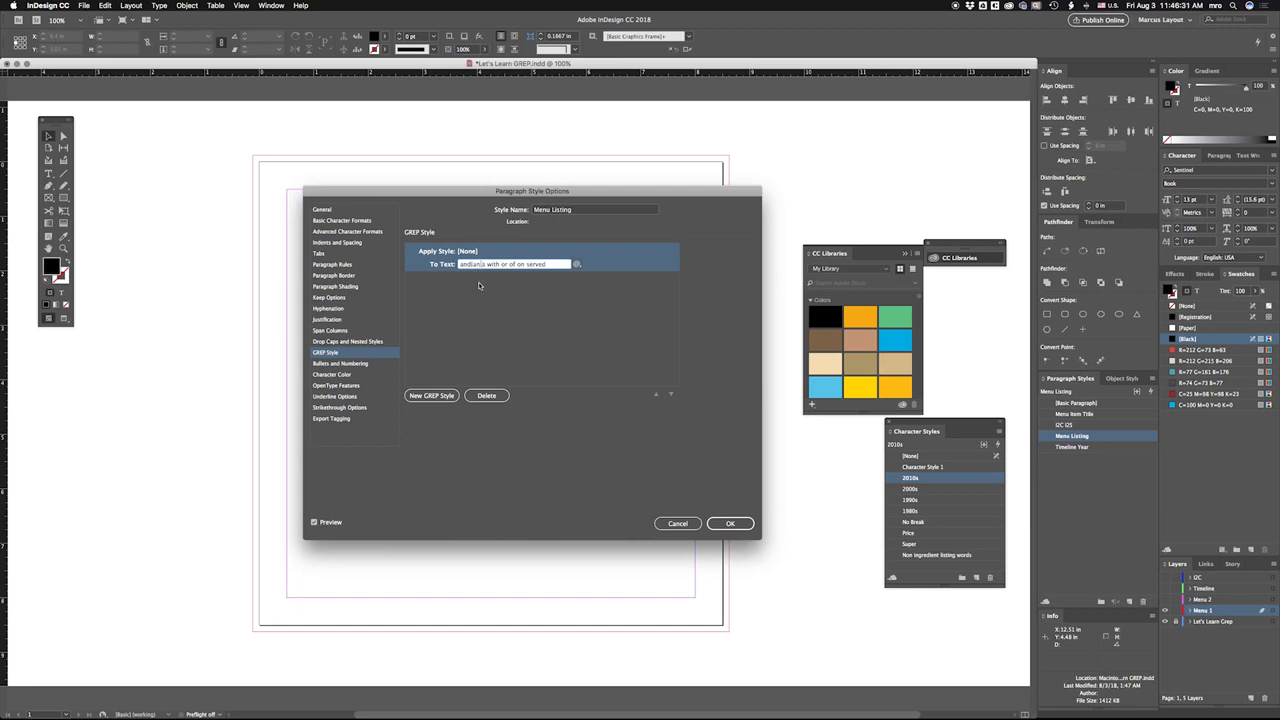
# - Replace the remaining spaces between the words with the | operator, making the expression "and|an|a|with|or|of|on|served"
pyautogui.write('|')
pyautogui.press('BackSpace')
pyautogui.write('|')
pyautogui.press('Right')
pyautogui.press('BackSpace')
pyautogui.write('|')
pyautogui.press('Right')
pyautogui.press('BackSpace')
pyautogui.write('|')
pyautogui.press('Right')
pyautogui.press('BackSpace')
pyautogui.write('|')
pyautogui.press('Right')
pyautogui.press('Right')
pyautogui.press('Right')
pyautogui.press('BackSpace')
pyautogui.write('|')
pyautogui.press('Right')
pyautogui.press('Right')
pyautogui.press('BackSpace')
pyautogui.write('|')
# - Insert a word boundary \b before "and" in the GREP expression
pyautogui.click(576, 264)
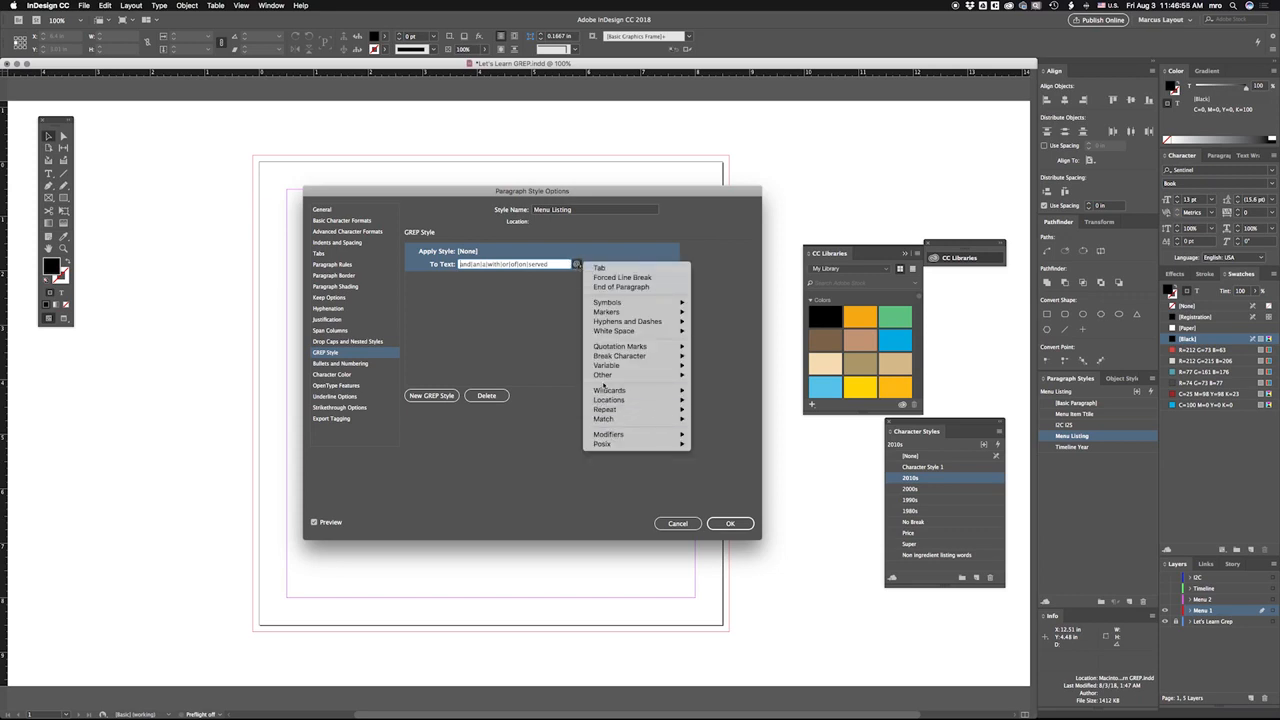
pyautogui.moveTo(606, 391)
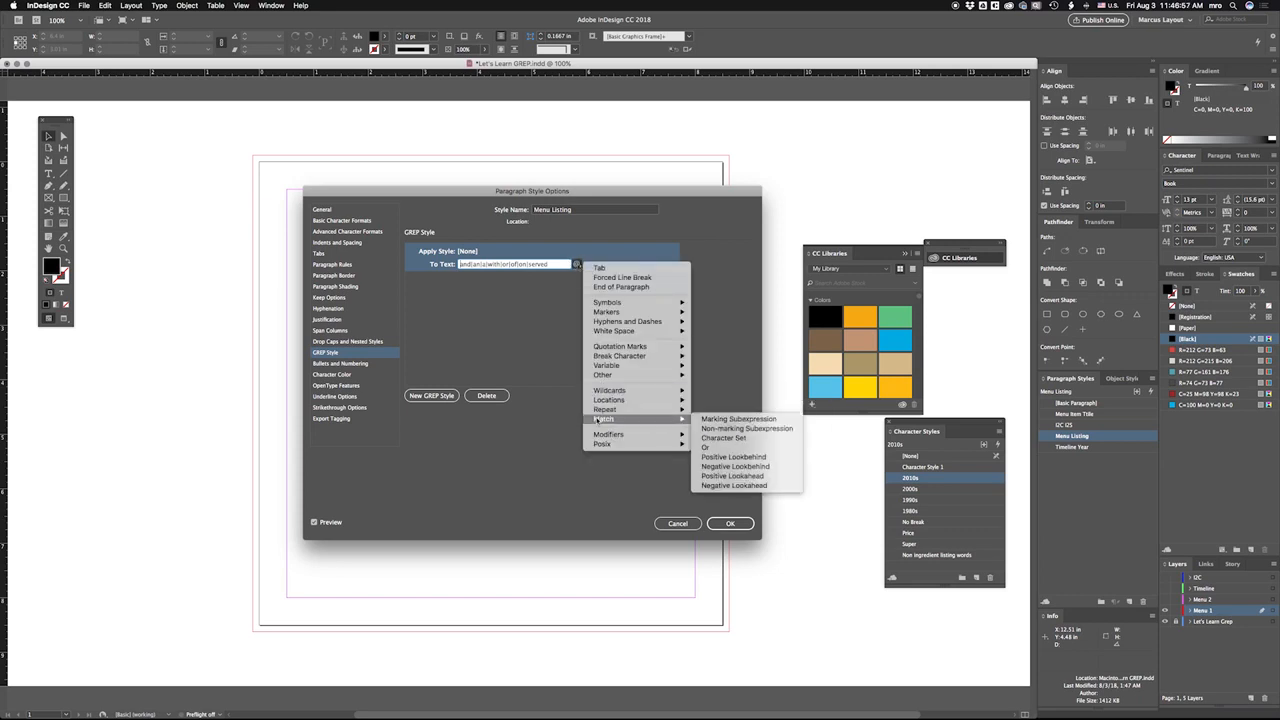
pyautogui.click(710, 422)
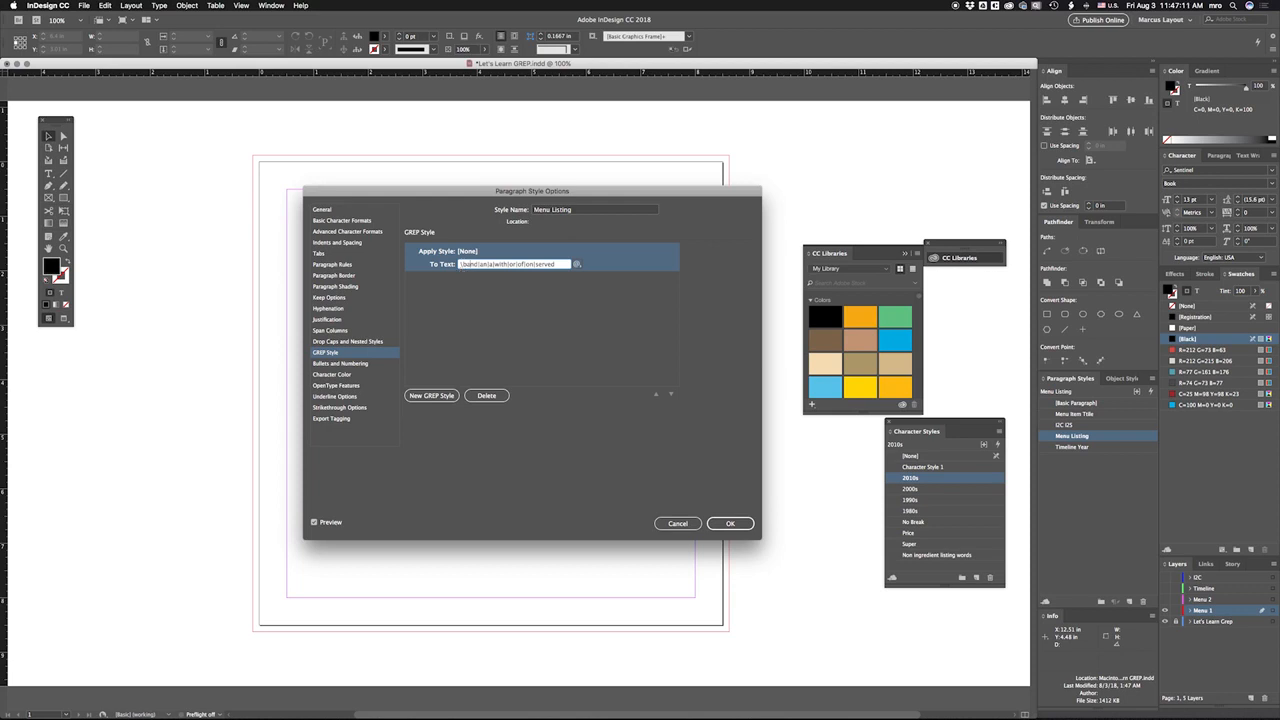
# - Add the word boundary \b after "and" and on both sides of every other word in the GREP expression
pyautogui.write('\x08\x08\x08\x08')
pyautogui.press('Right')
pyautogui.write('\x08')
pyautogui.press('Right')
pyautogui.write('\x08\x08')
pyautogui.press('Right')
pyautogui.write('\\b|\\bor\\b')
pyautogui.press('Right')
pyautogui.press('Right')
pyautogui.write('\\b')
pyautogui.press('Right')
pyautogui.write('\\b')
pyautogui.press('BackSpace')
pyautogui.write('\\b')
pyautogui.tripleClick(537, 265)
pyautogui.press('Left')
# - Set the GREP style to apply the Non ingredient listing words character style, preview it on the menu text, and accept the paragraph style
pyautogui.click(554, 252)
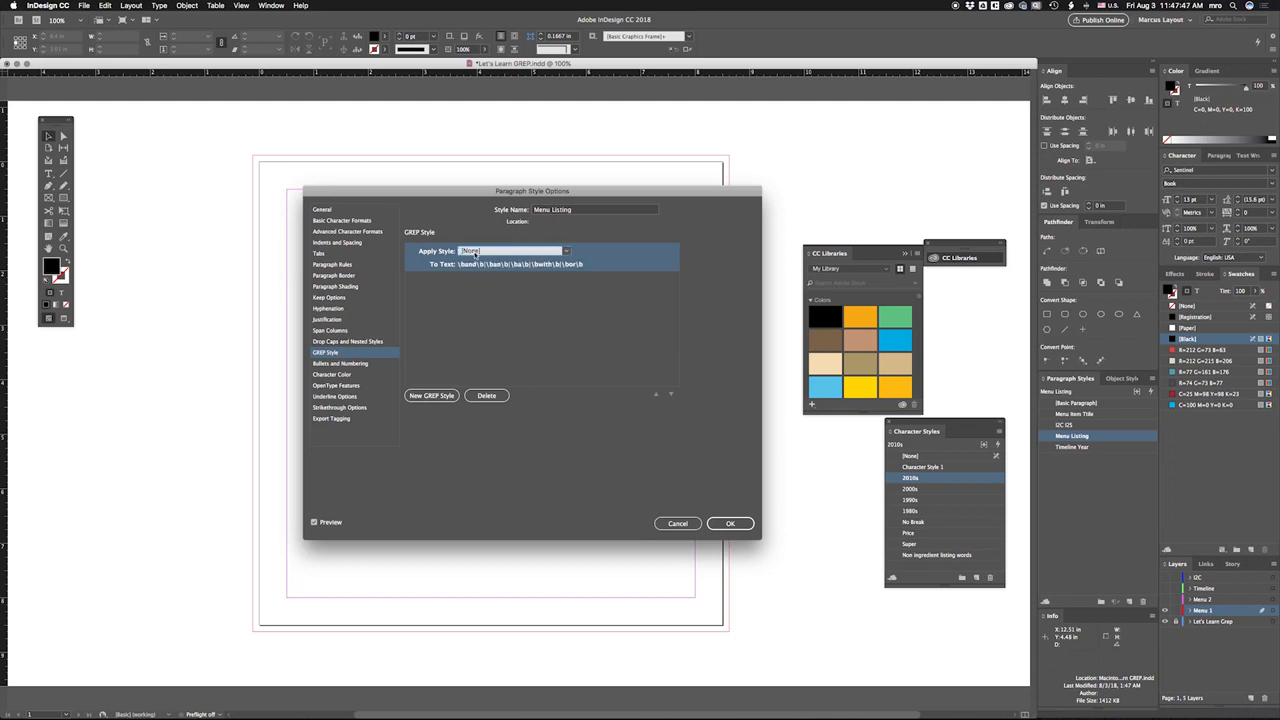
pyautogui.click(560, 252)
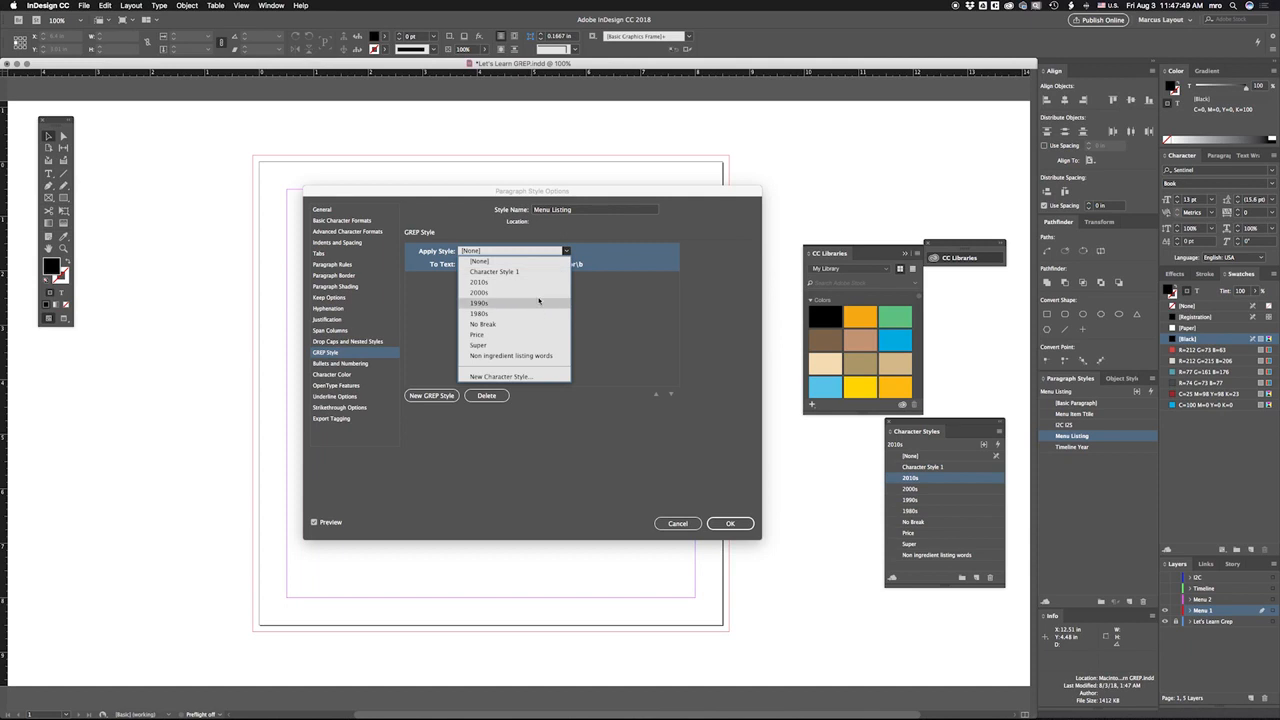
pyautogui.click(498, 356)
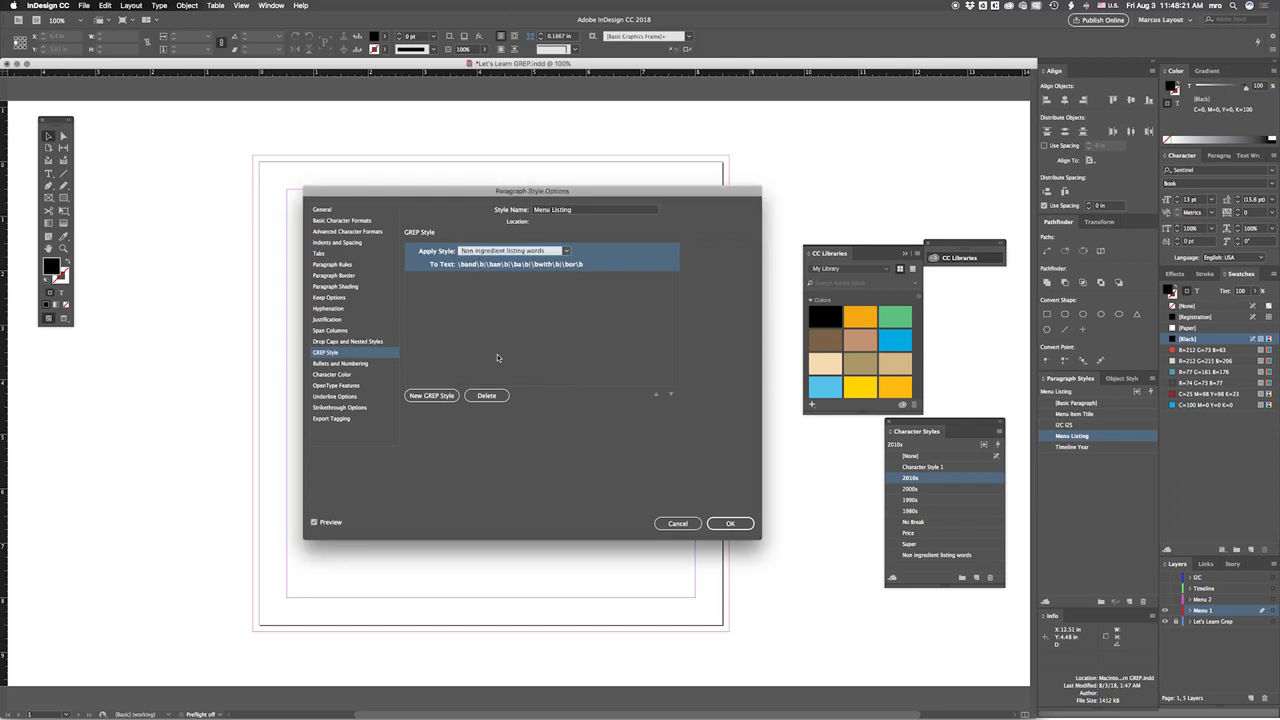
pyautogui.moveTo(366, 192); pyautogui.dragTo(637, 173)
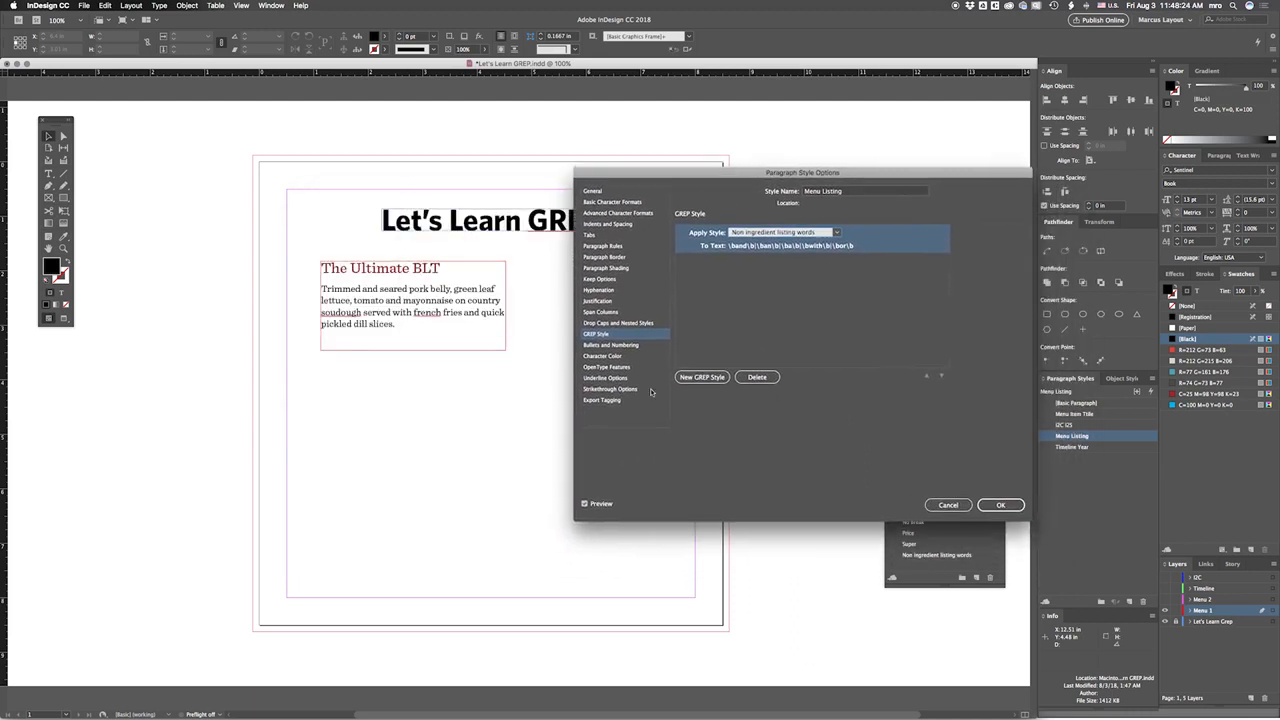
pyautogui.click(585, 505)
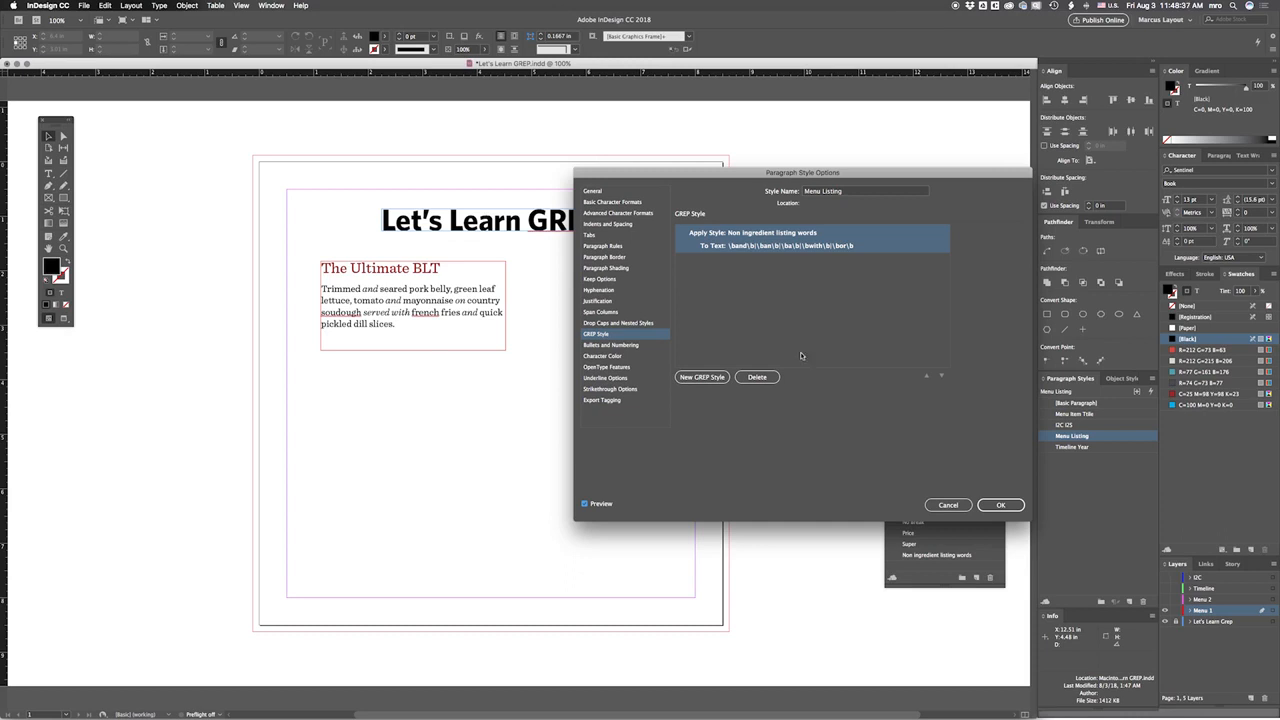
pyautogui.click(1005, 507)
# - Add the price $9.99 on a new line below the menu description
pyautogui.tripleClick(432, 331)
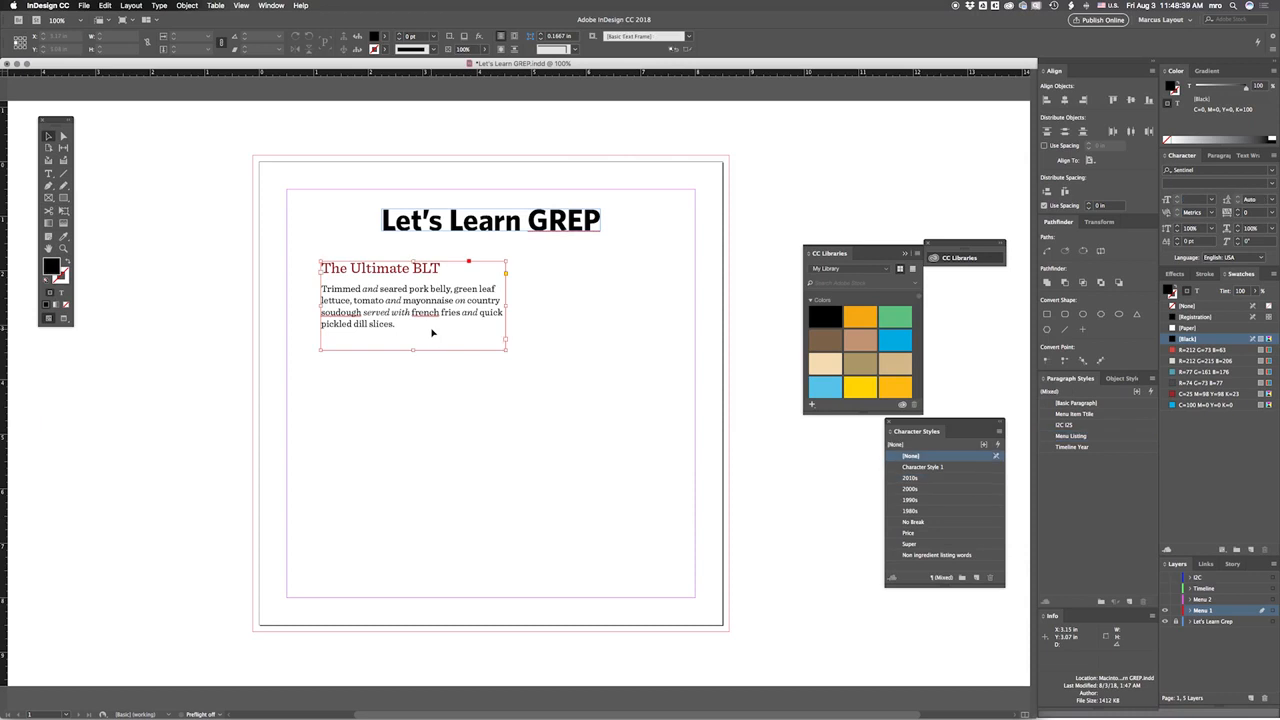
pyautogui.click(423, 332)
pyautogui.press('Return')
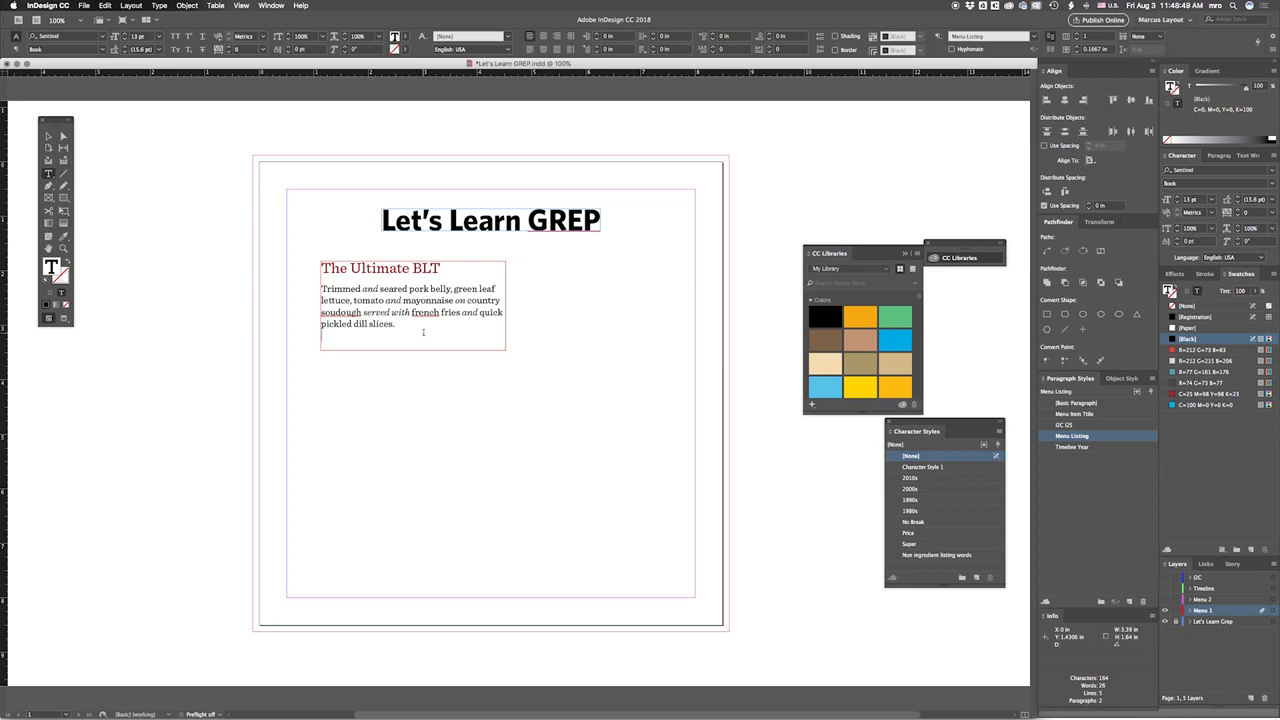
pyautogui.write('$9')
pyautogui.press('Left')
pyautogui.press('Left')
pyautogui.press('Left')
pyautogui.press('Right')
pyautogui.press('Right')
pyautogui.press('Right')
pyautogui.press('Right')
pyautogui.press('Right')
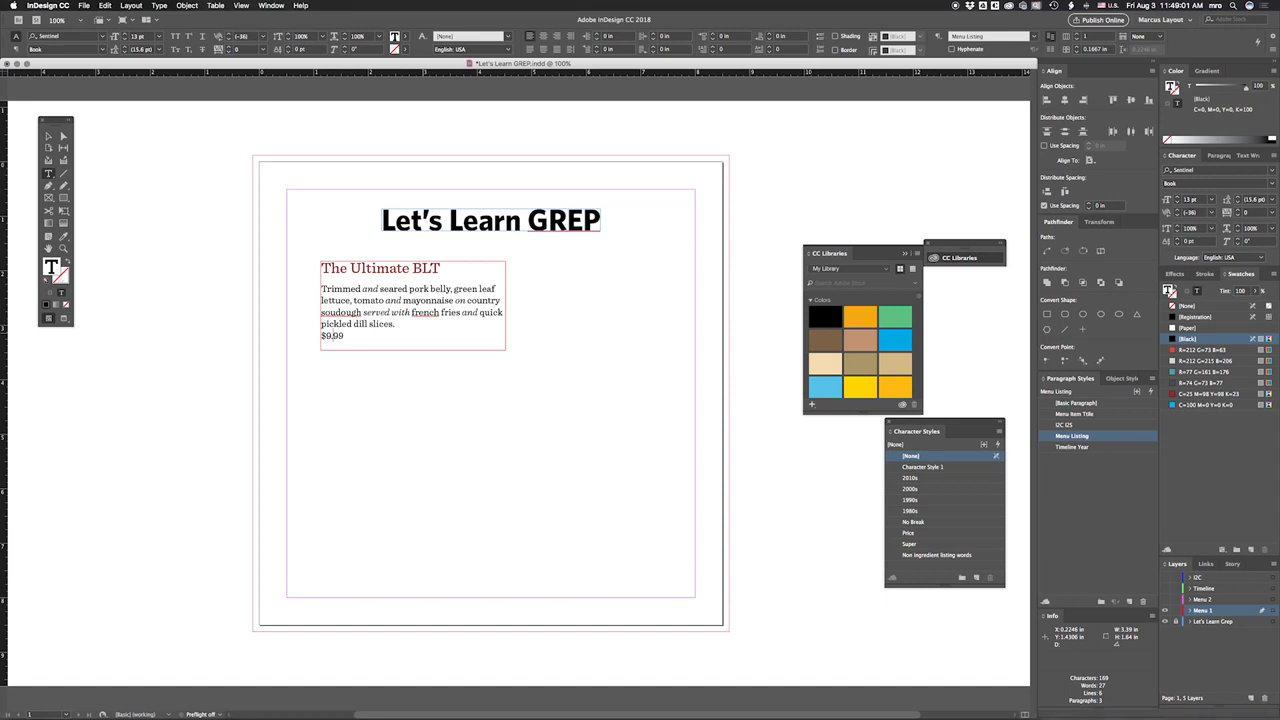
# - Try other price formats on the price line, including an added 1 and a ¢ sign, and restore the price to $9.99
pyautogui.press('Left')
pyautogui.press('Left')
pyautogui.press('Left')
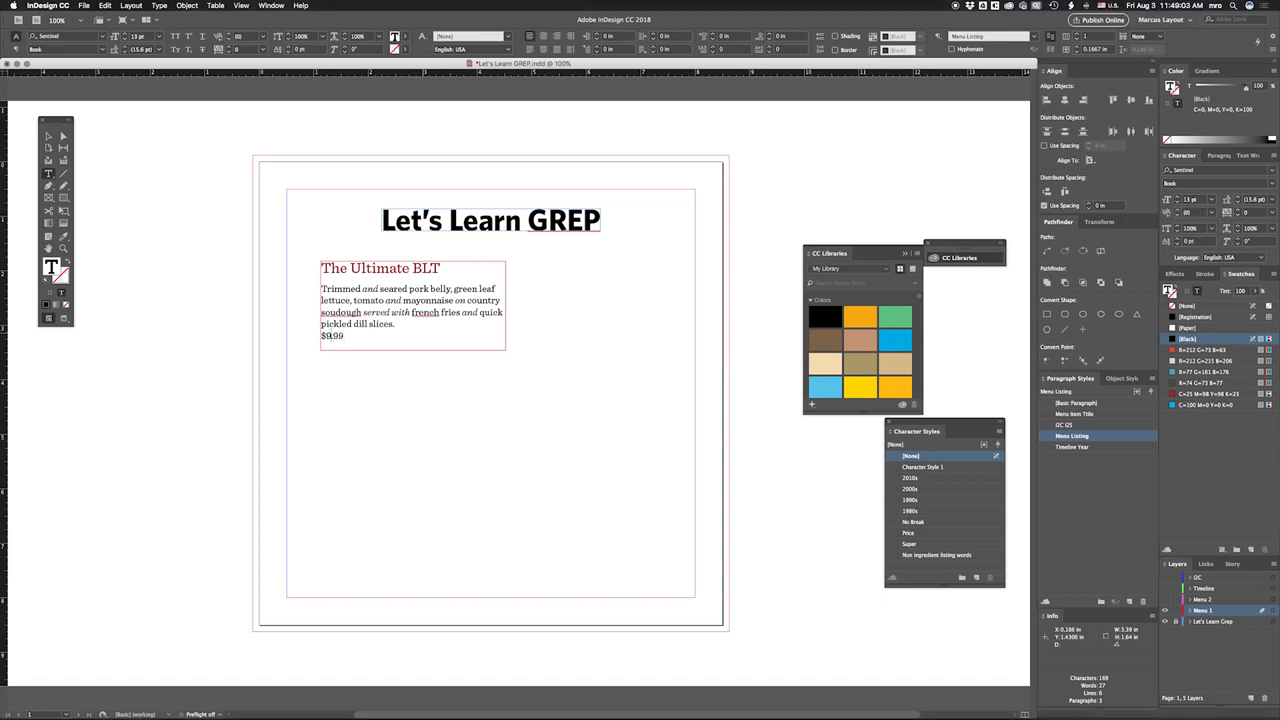
pyautogui.write('1')
pyautogui.press('Right')
pyautogui.press('Right')
pyautogui.press('Right')
pyautogui.press('Left')
pyautogui.press('Left')
pyautogui.press('Left')
pyautogui.press('Left')
pyautogui.press('Left')
pyautogui.press('Left')
pyautogui.press('Right')
pyautogui.press('Right')
pyautogui.press('Right')
pyautogui.press('Right')
pyautogui.press('BackSpace')
pyautogui.press('BackSpace')
pyautogui.press('Right')
pyautogui.press('Right')
pyautogui.write('¢')
pyautogui.press('BackSpace')
pyautogui.press('BackSpace')
pyautogui.press('BackSpace')
pyautogui.press('BackSpace')
pyautogui.write('$9')
pyautogui.write('..')
pyautogui.press('Left')
pyautogui.press('Left')
pyautogui.press('Left')
pyautogui.press('Left')
pyautogui.press('Return')
pyautogui.press('Right')
pyautogui.press('BackSpace')
pyautogui.write('9')
# - Leave text editing, reopen the Menu Listing paragraph style, and create a second GREP style in it
pyautogui.click(48, 136)
pyautogui.click(132, 163)
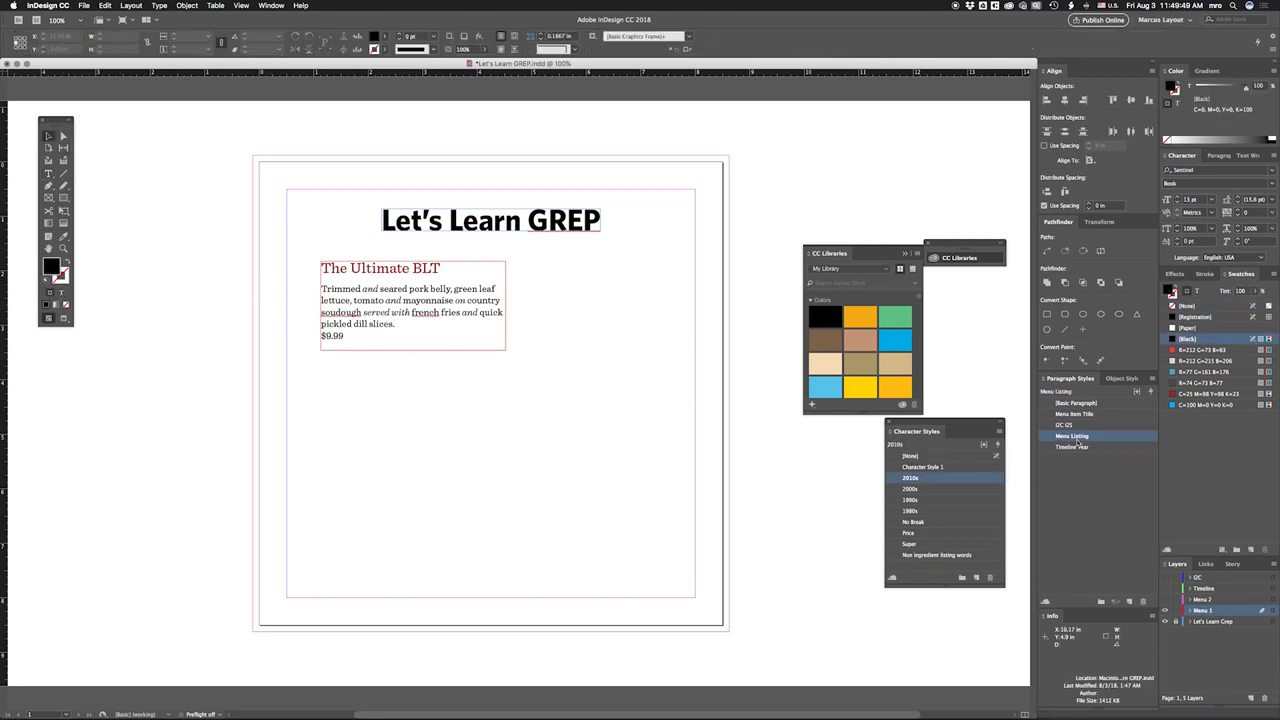
pyautogui.doubleClick(1072, 437)
pyautogui.click(604, 334)
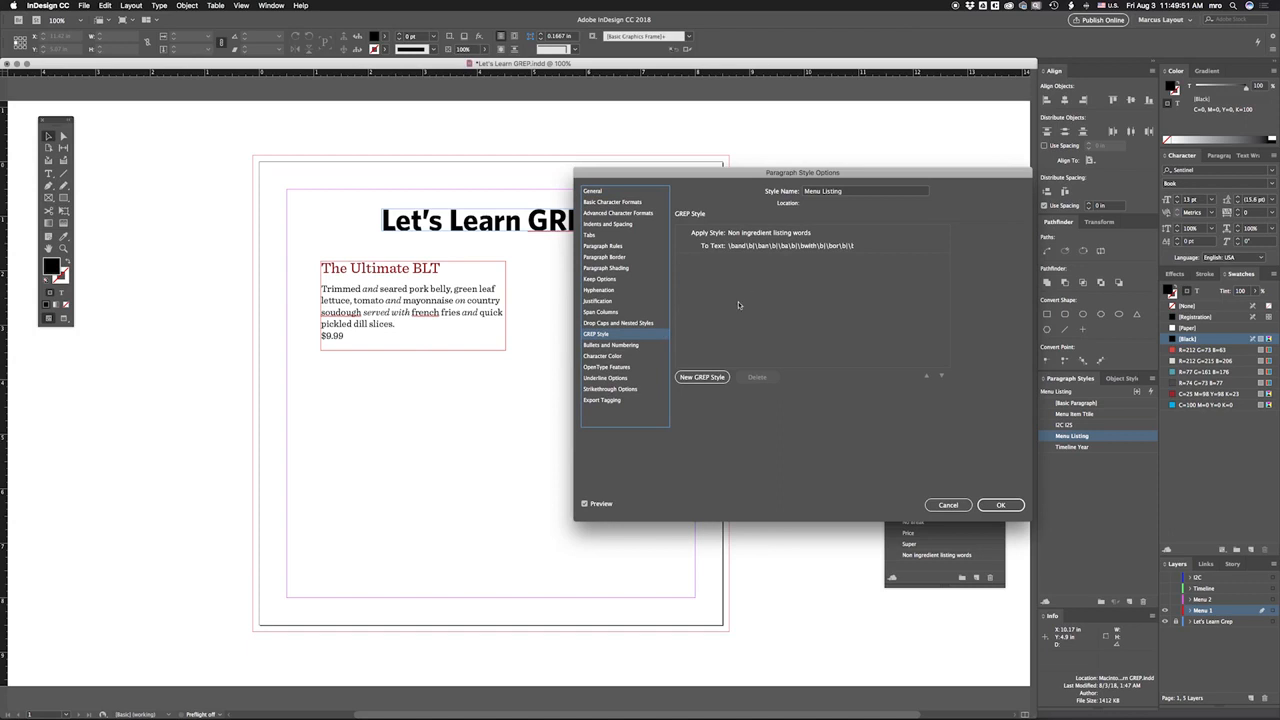
pyautogui.click(702, 377)
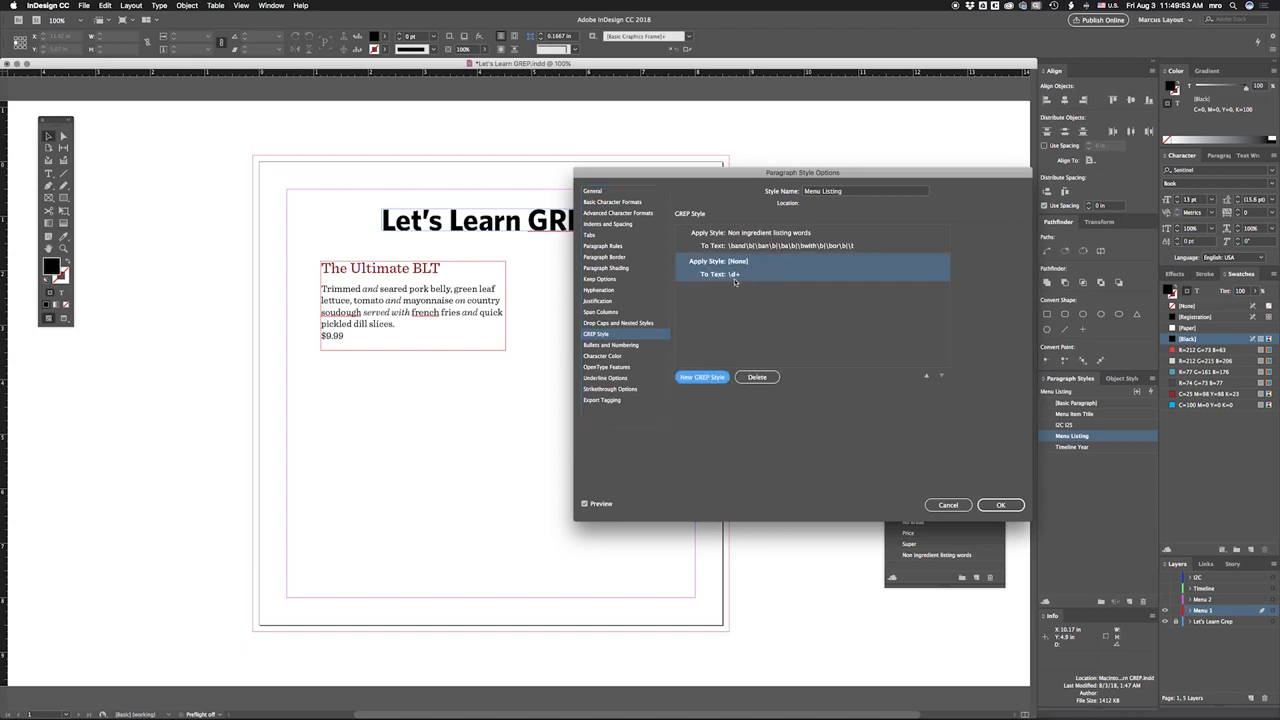
# - Replace the second GREP style's default expression with an escaped dollar sign \$ followed by the Any Digit wildcard
pyautogui.click(734, 279)
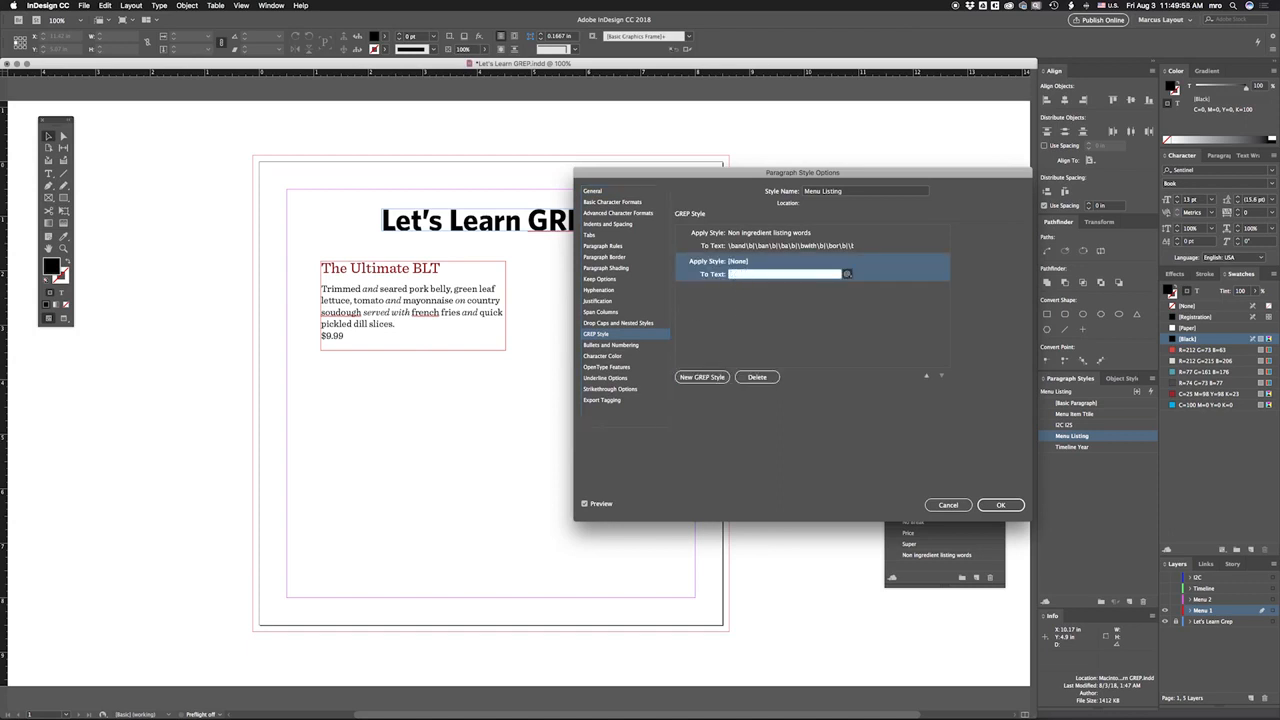
pyautogui.press('BackSpace')
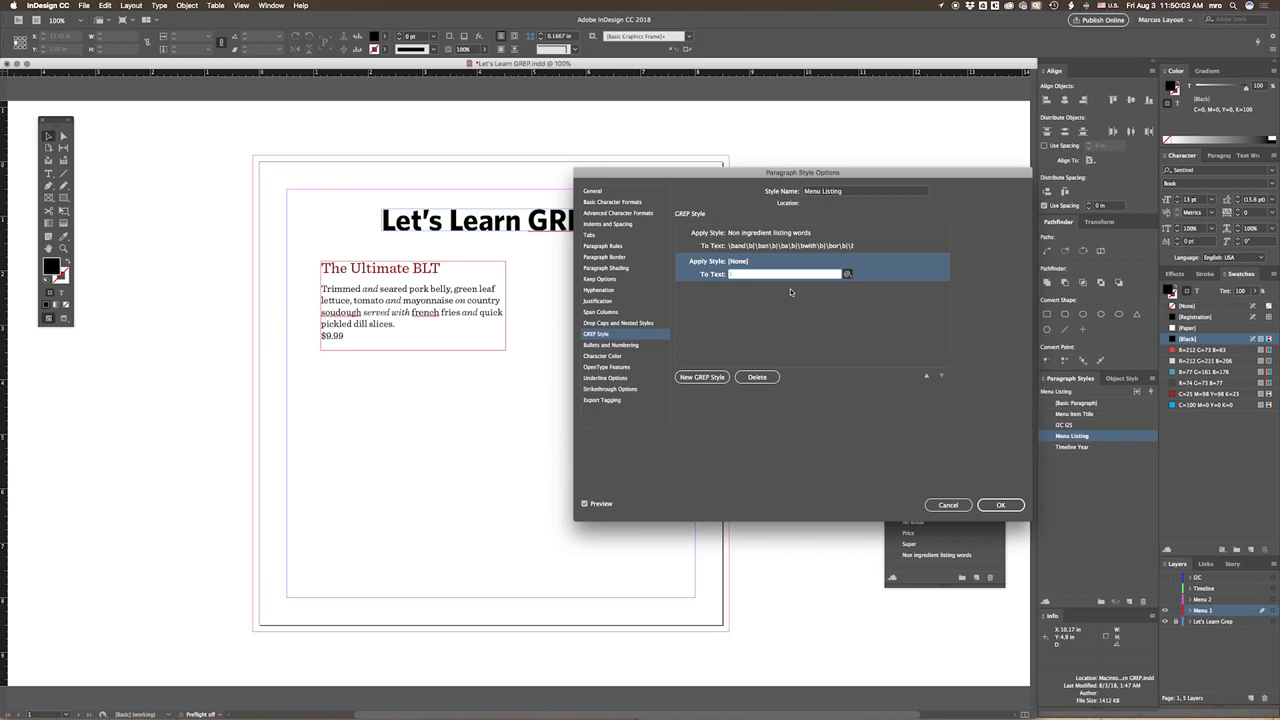
pyautogui.write('\x08')
pyautogui.click(848, 274)
pyautogui.moveTo(879, 410)
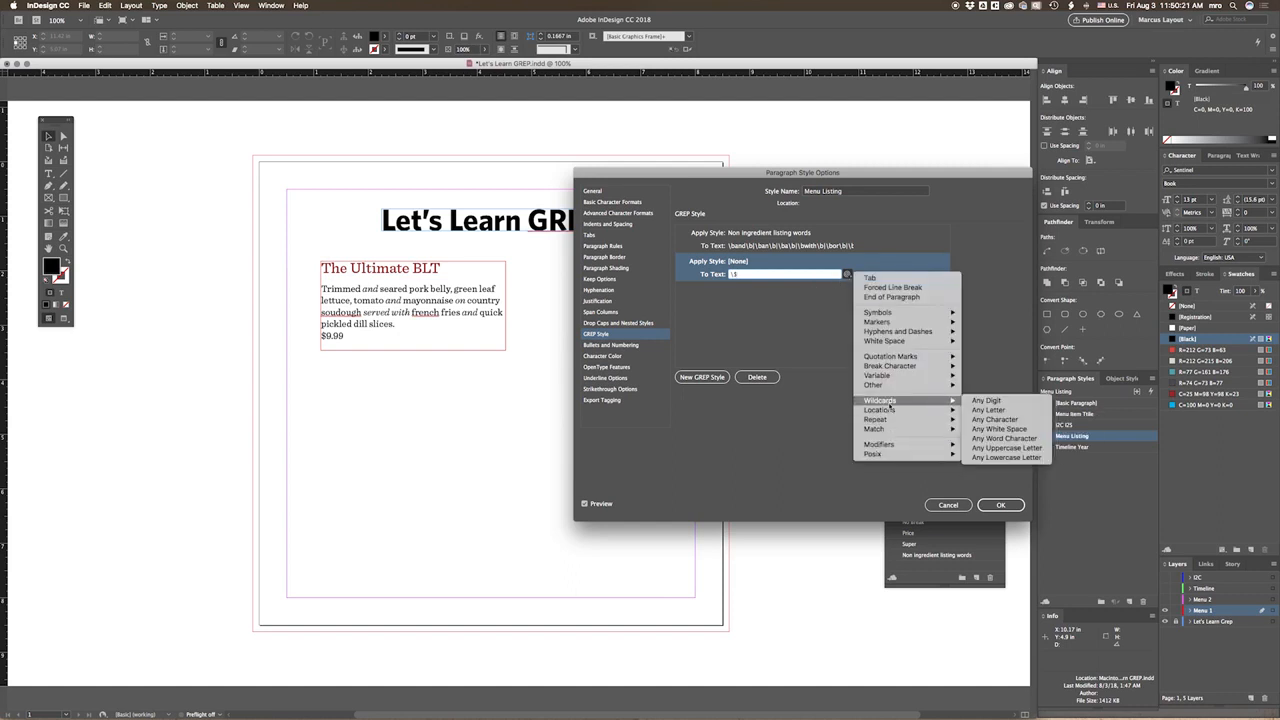
pyautogui.click(986, 400)
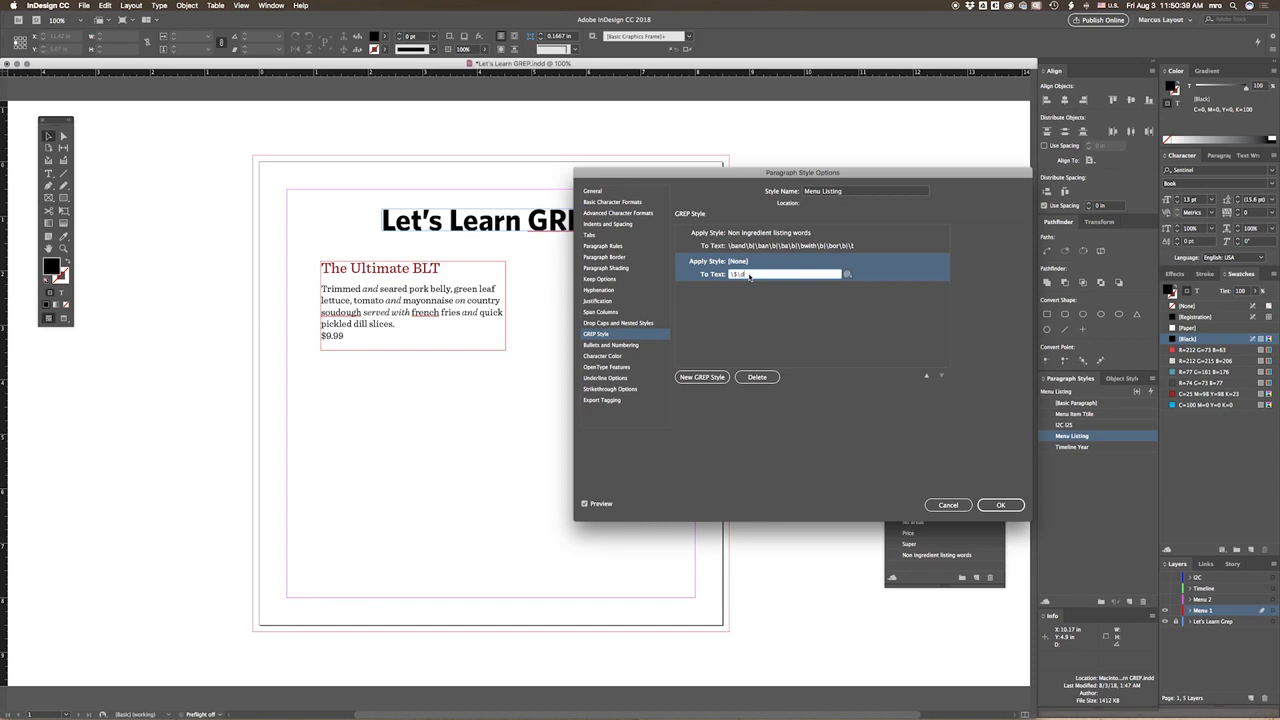
# - Complete the expression as \$\d+\.\d{2}, using a One or More Times repeat, an escaped period, and exactly two digits
pyautogui.click(847, 273)
pyautogui.moveTo(893, 424)
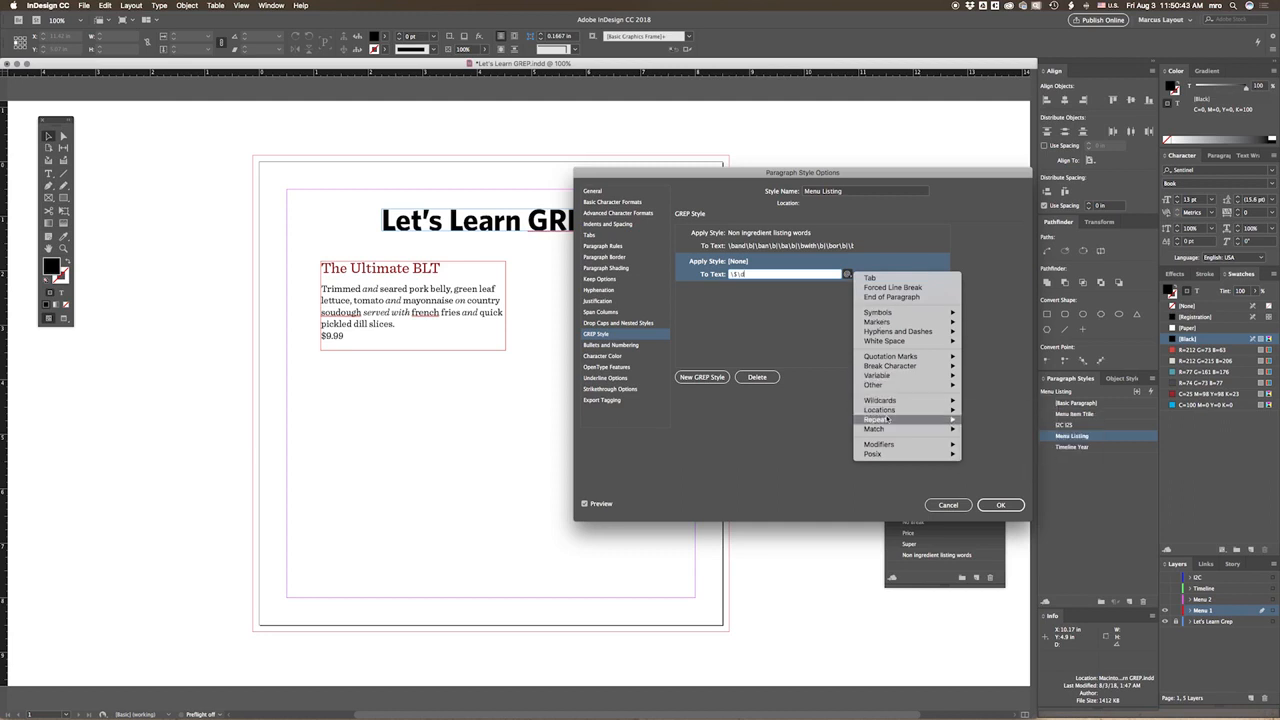
pyautogui.moveTo(915, 418)
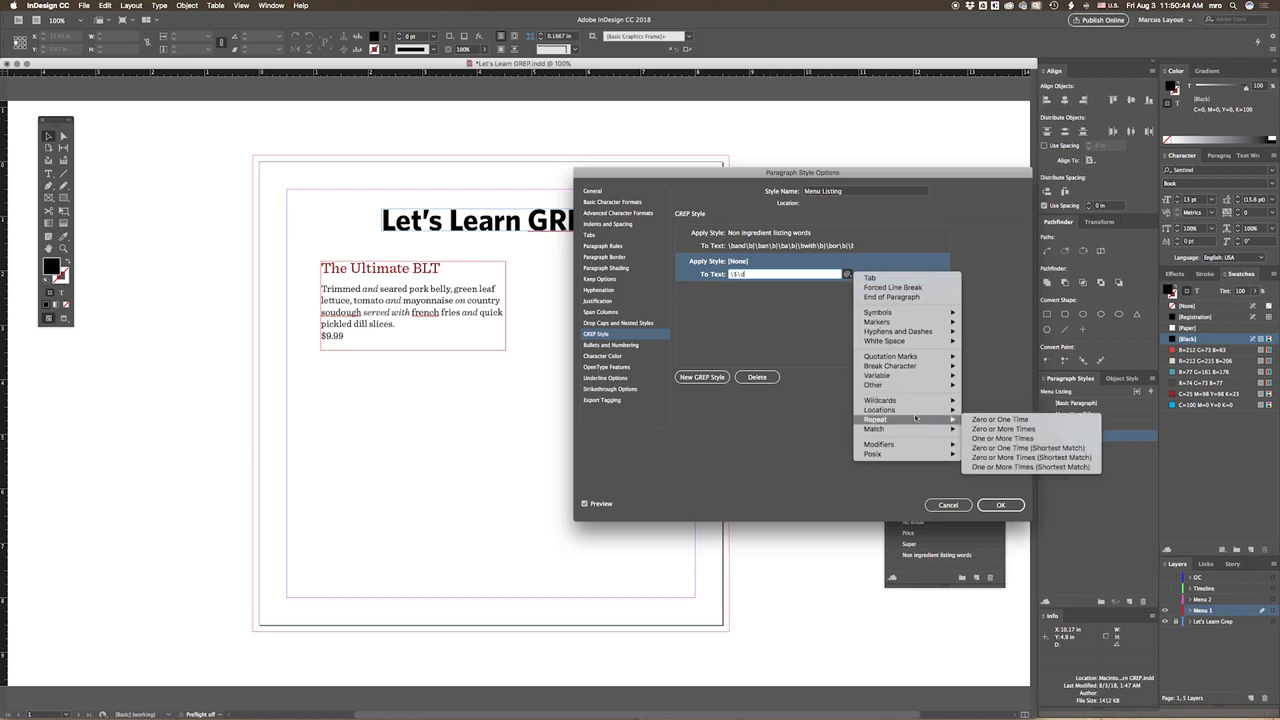
pyautogui.click(988, 438)
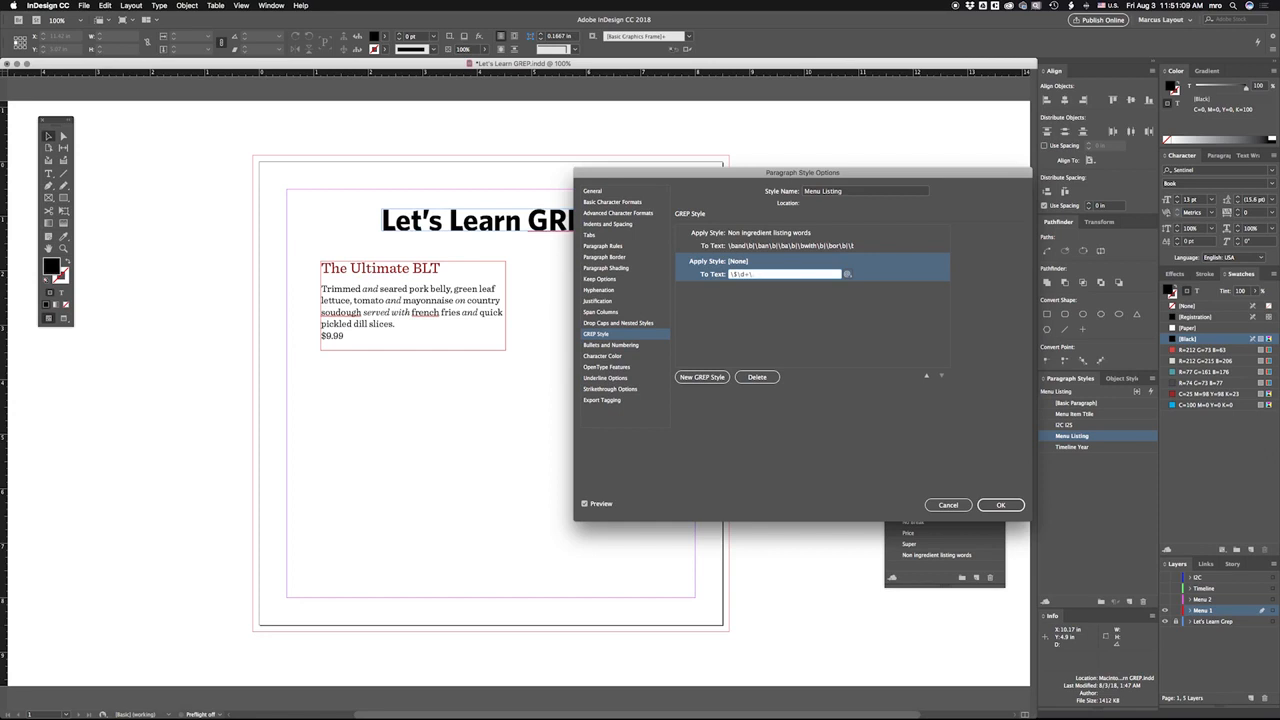
pyautogui.click(847, 273)
pyautogui.moveTo(880, 404)
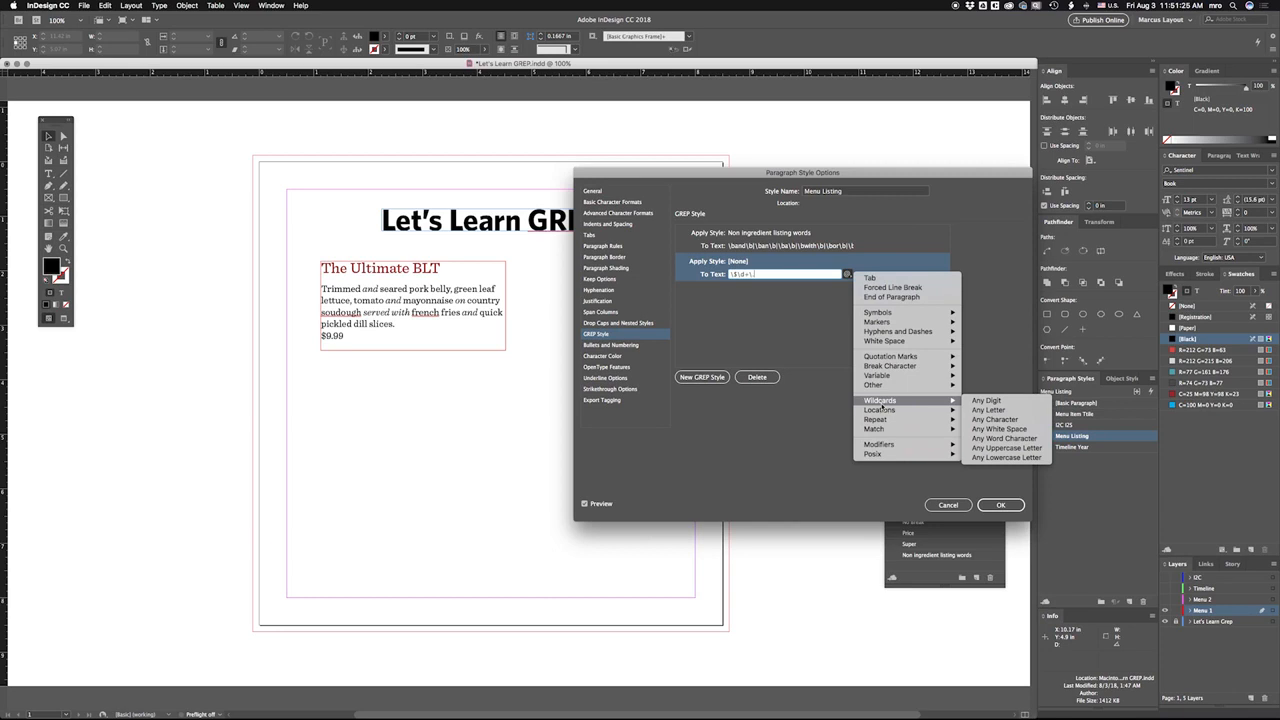
pyautogui.click(985, 401)
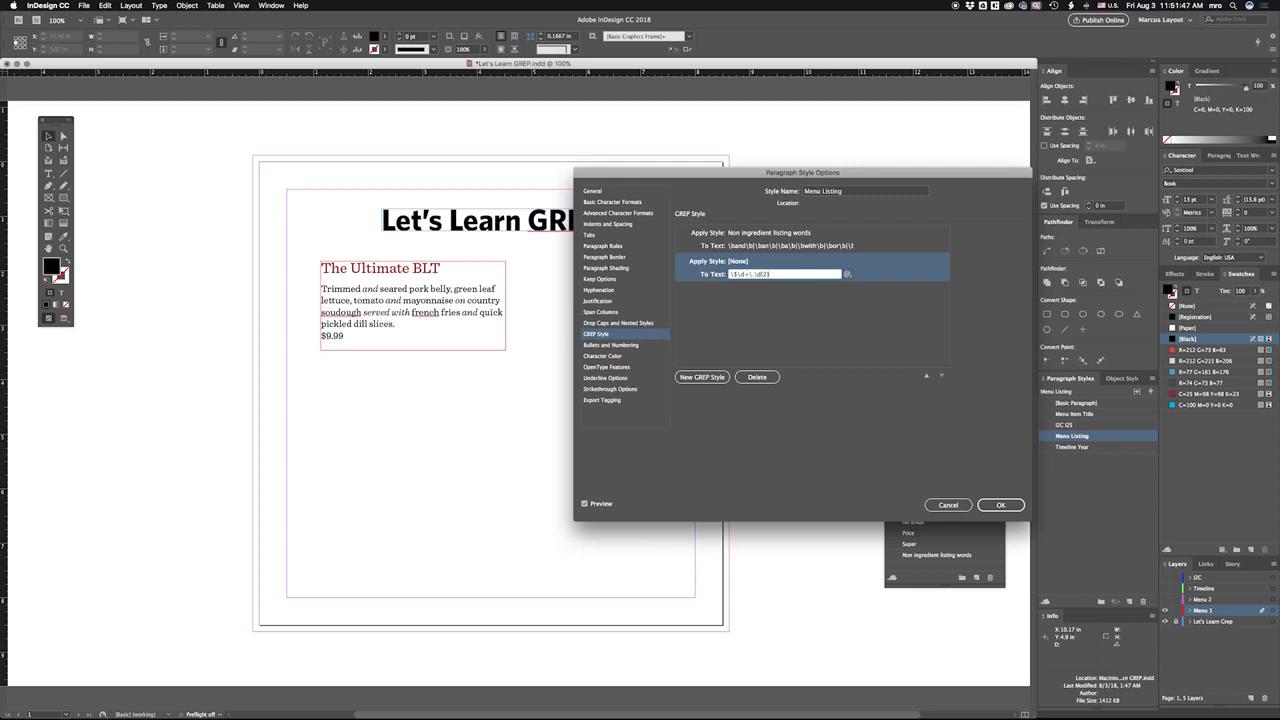
# - Set the second GREP style to apply the Price character style and preview it on the menu text
pyautogui.click(752, 261)
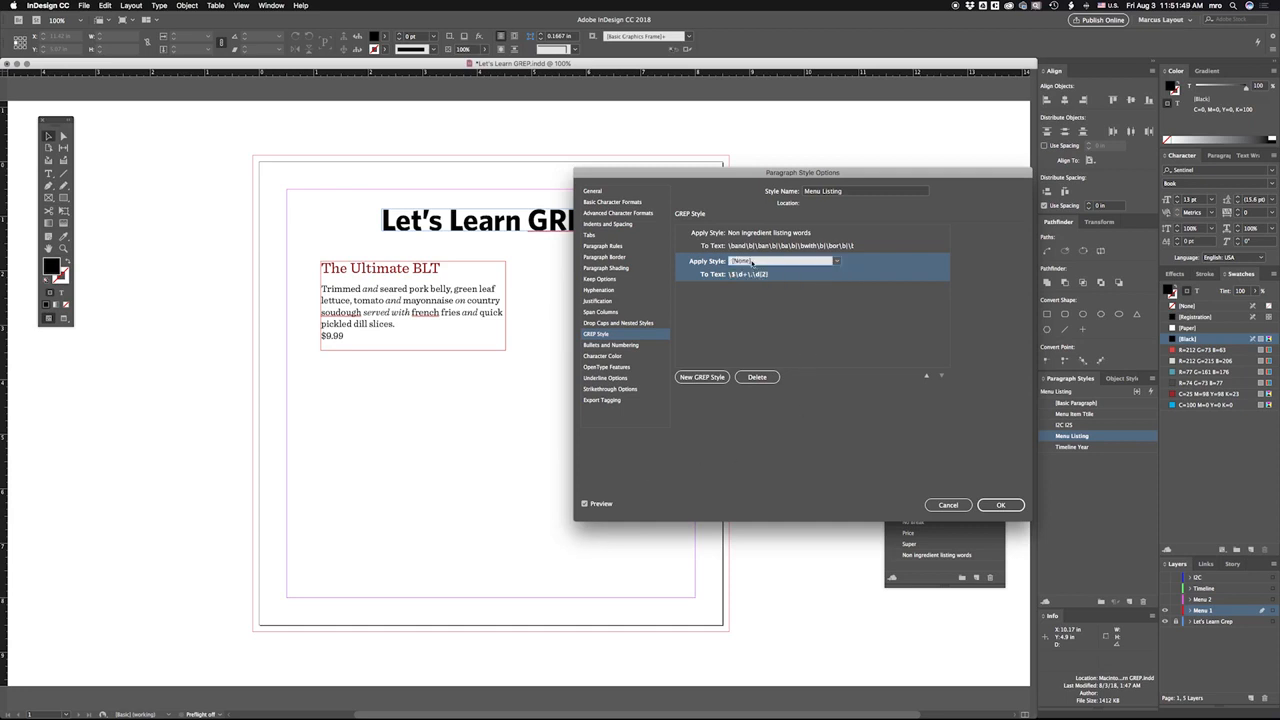
pyautogui.click(837, 262)
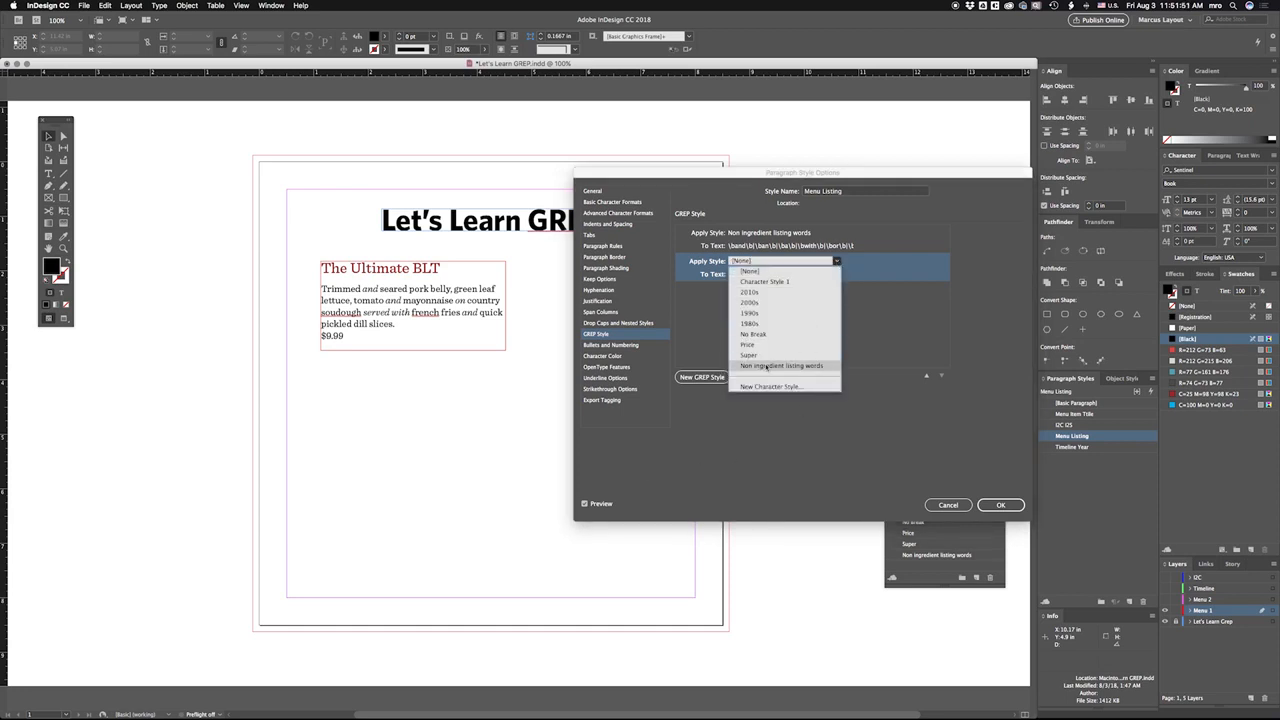
pyautogui.click(747, 345)
pyautogui.click(585, 504)
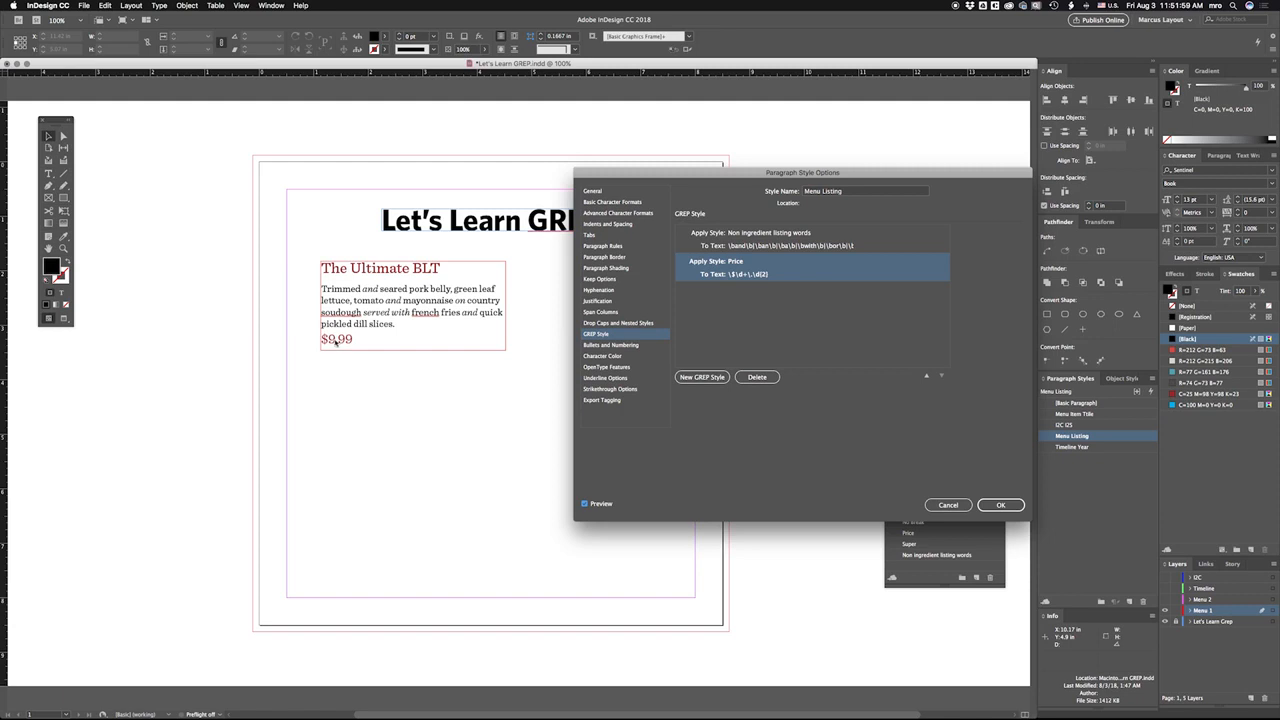
# - Append the alternative |\$\.\d{2} to the price expression and accept the paragraph style
pyautogui.click(772, 277)
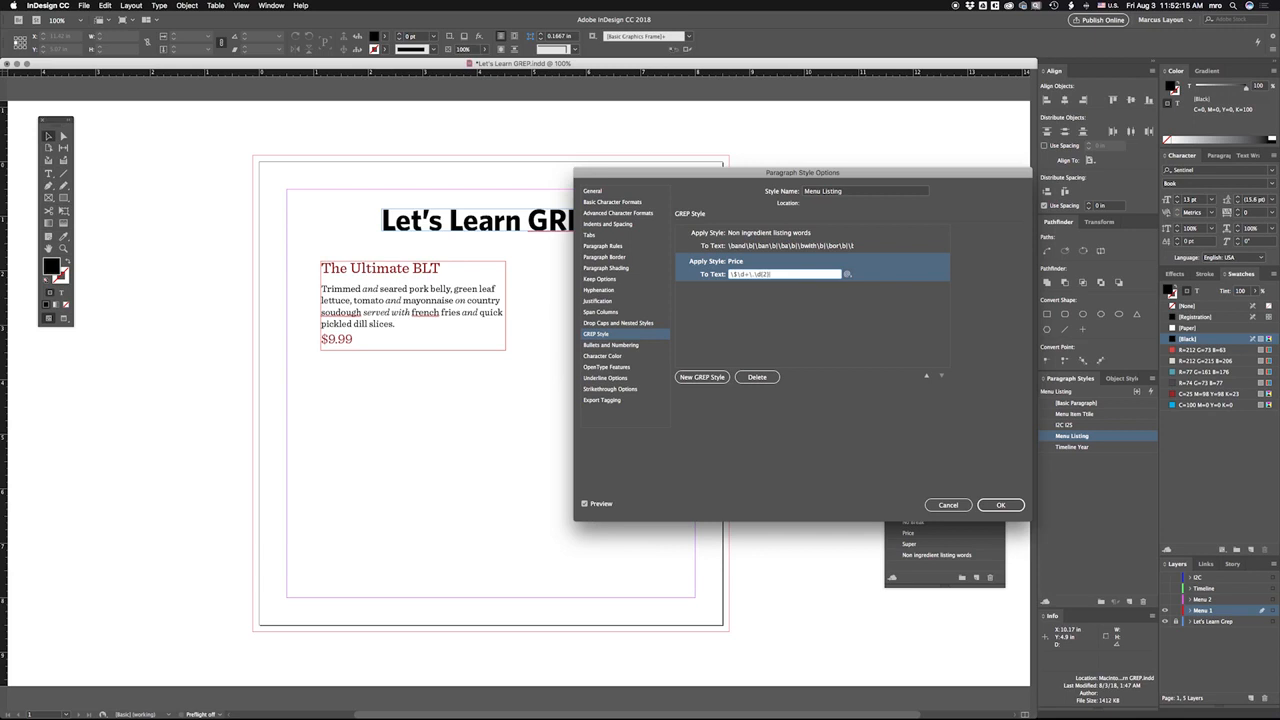
pyautogui.write('|\\')
pyautogui.click(847, 273)
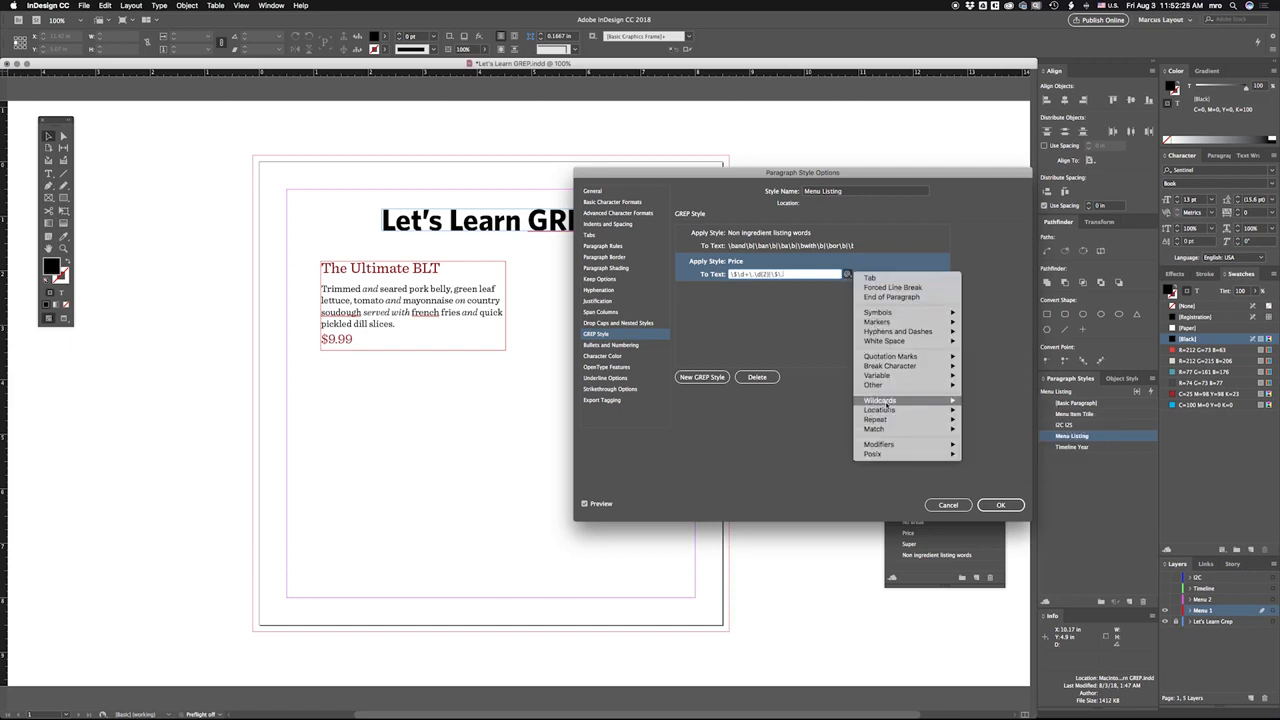
pyautogui.moveTo(884, 419)
pyautogui.click(1000, 406)
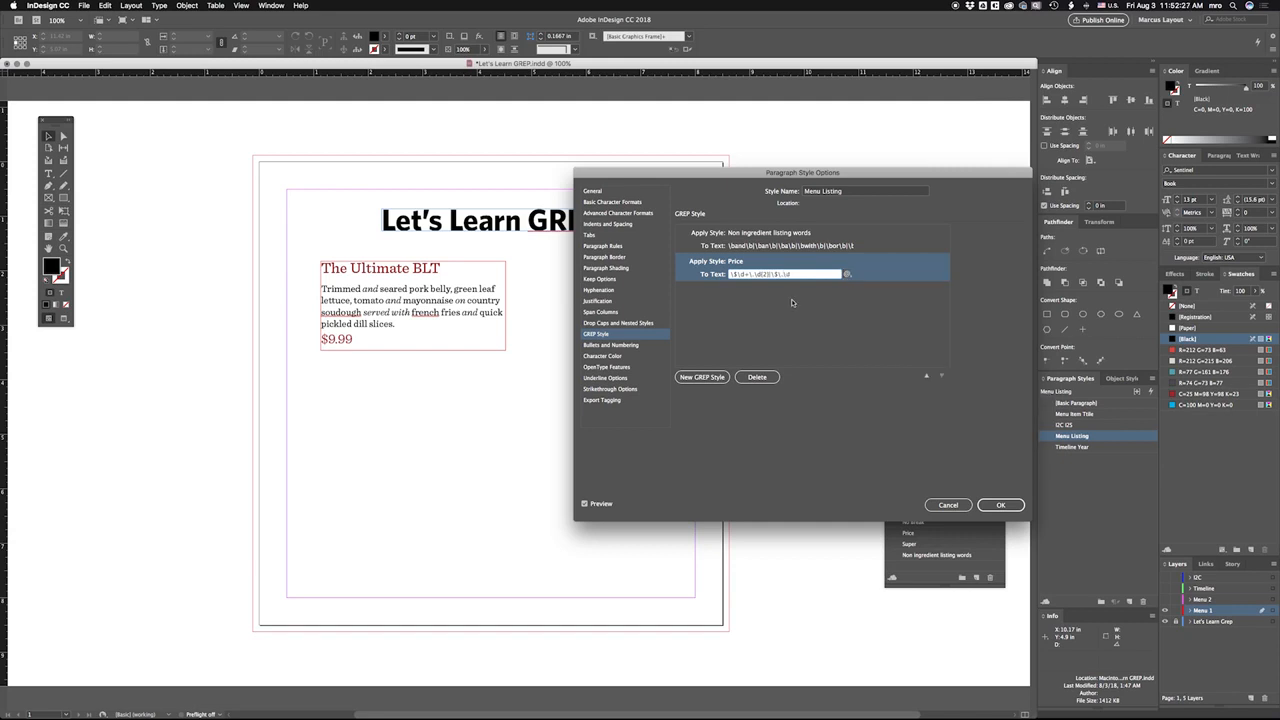
pyautogui.write('{2')
pyautogui.click(997, 507)
# - Test the price style by removing and retyping the price's last digit, and change the price to $.99
pyautogui.click(355, 340)
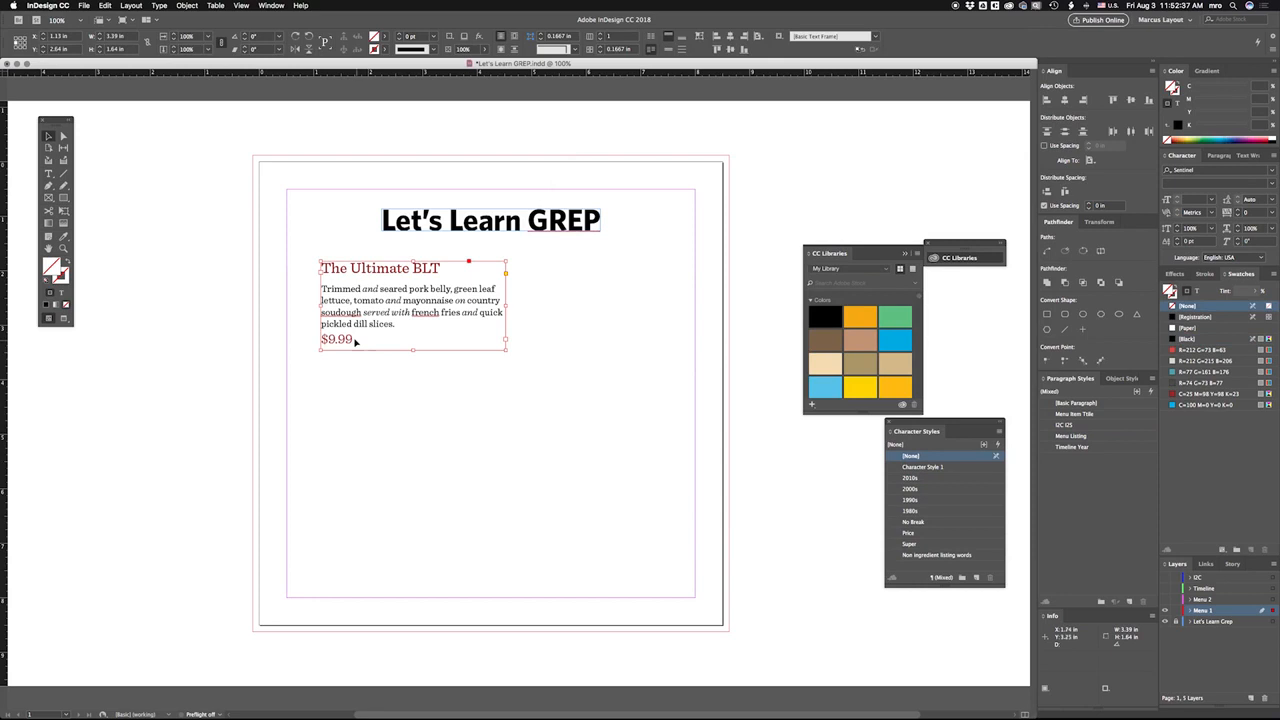
pyautogui.doubleClick(358, 344)
pyautogui.press('BackSpace')
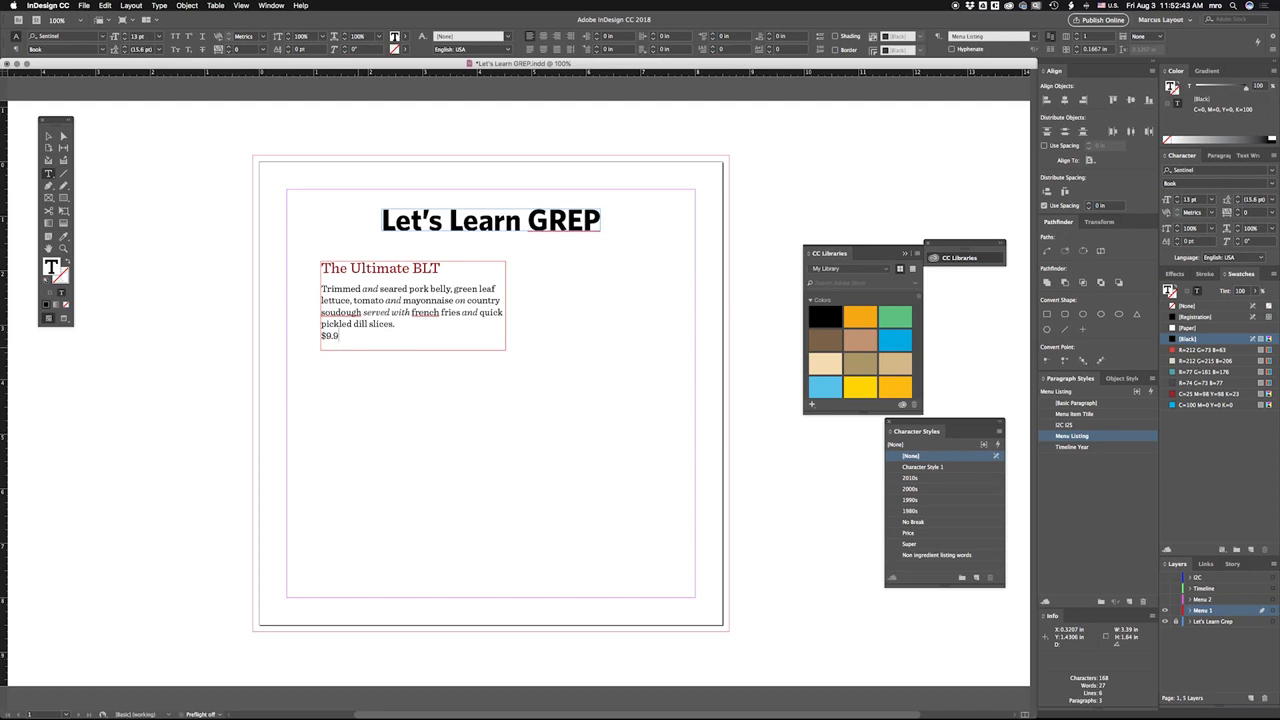
pyautogui.write('9')
pyautogui.press('Left')
pyautogui.press('Left')
pyautogui.press('Left')
pyautogui.press('Right')
pyautogui.press('Right')
pyautogui.press('BackSpace')
pyautogui.press('BackSpace')
pyautogui.press('BackSpace')
pyautogui.press('BackSpace')
pyautogui.write('99')
pyautogui.click(49, 137)
pyautogui.click(157, 181)
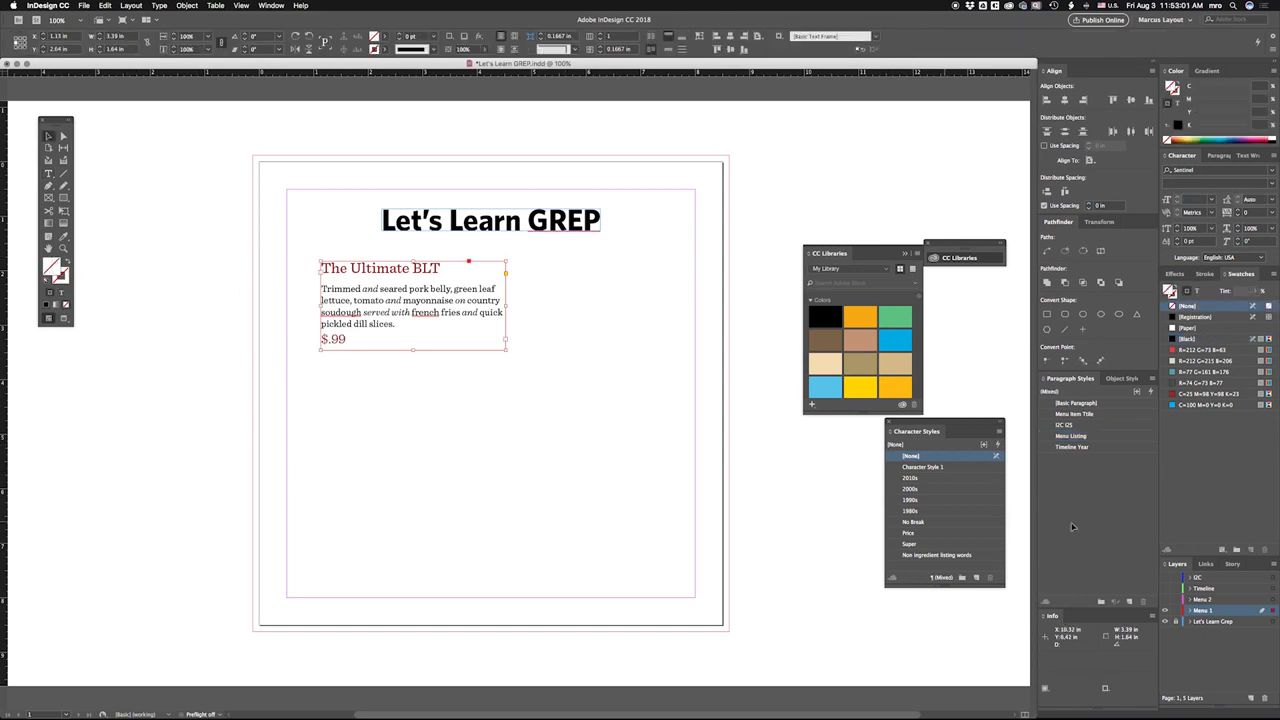
# - Append the alternative |\d{2}\¢ to the Price GREP expression in the Menu Listing paragraph style and accept it
pyautogui.doubleClick(1075, 436)
pyautogui.click(600, 334)
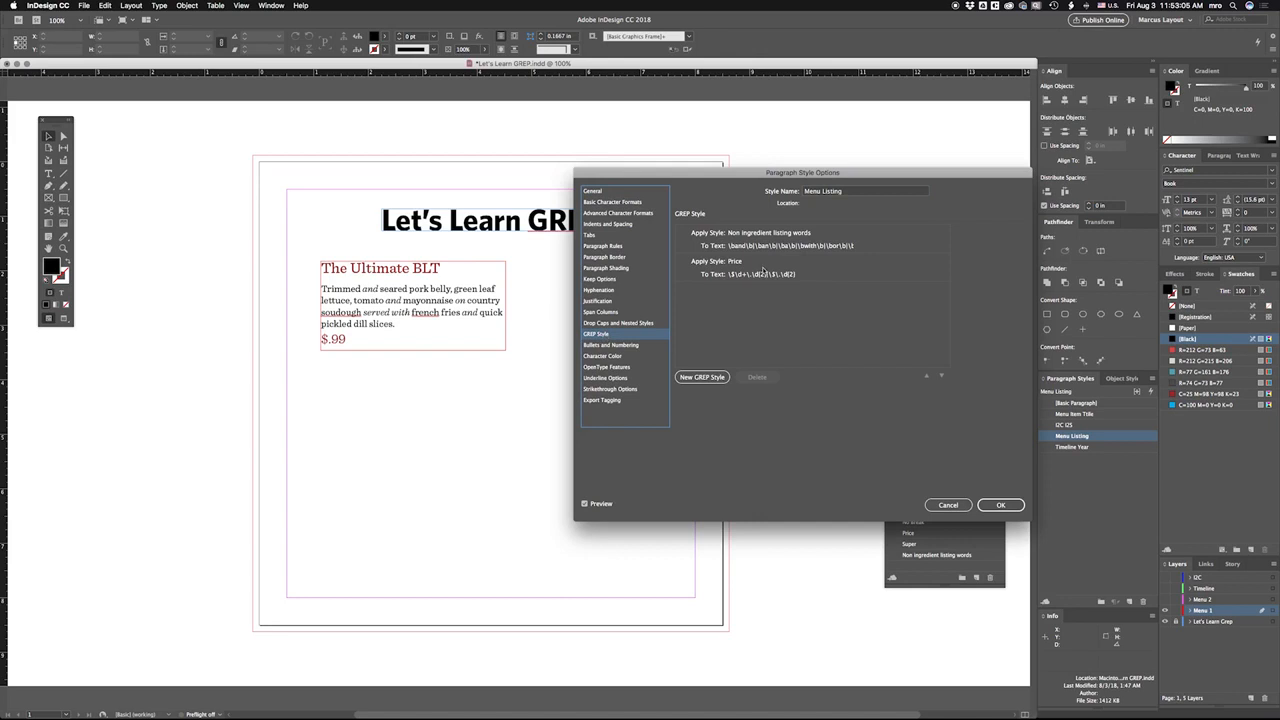
pyautogui.click(807, 273)
pyautogui.click(807, 274)
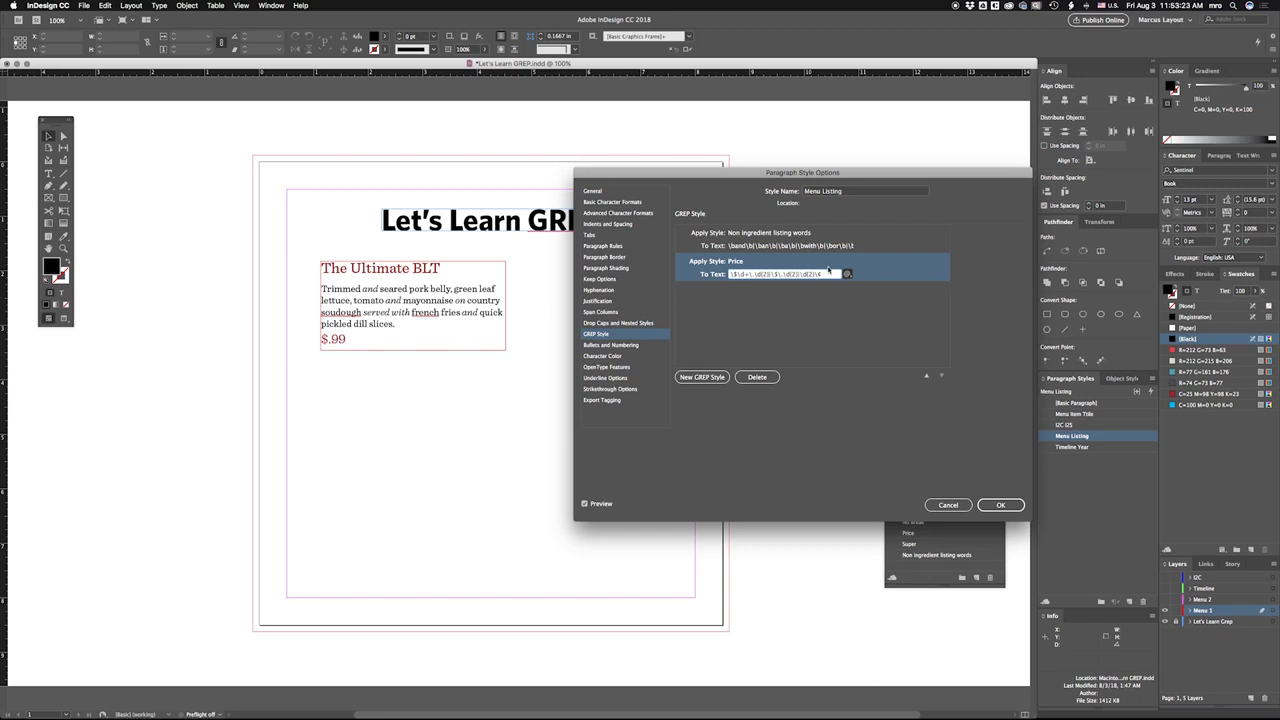
pyautogui.click(1000, 504)
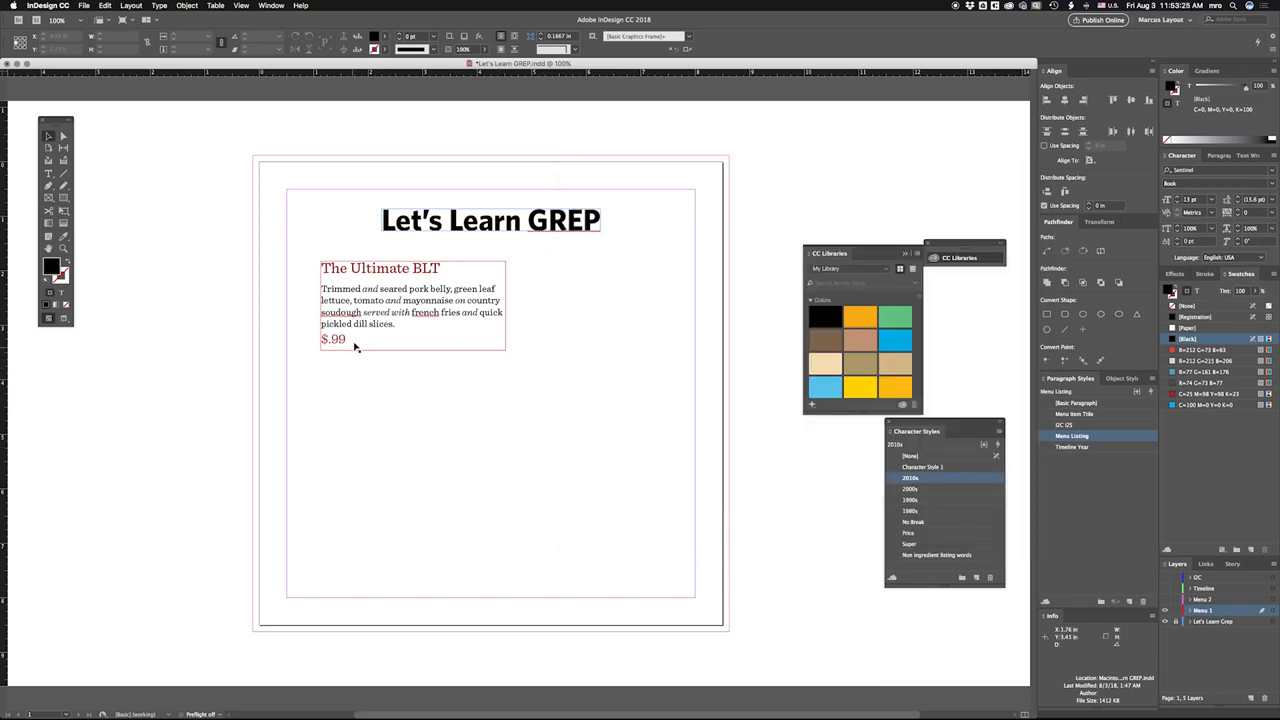
# - Test the Price style by entering 99¢ on the BLT's price line and removing the dollar-sign prices before it
pyautogui.click(350, 340)
pyautogui.doubleClick(350, 340)
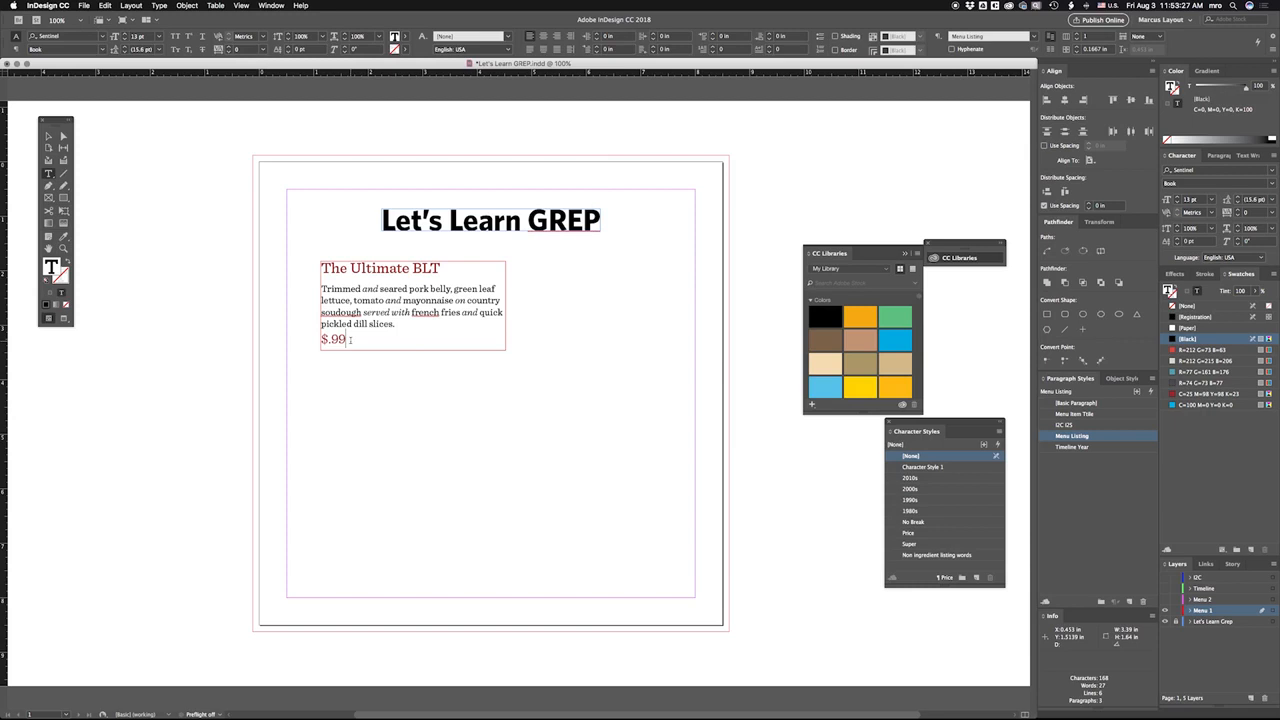
pyautogui.write('$9.99 99¢')
pyautogui.press('Left')
pyautogui.press('Left')
pyautogui.press('Left')
pyautogui.press('BackSpace')
pyautogui.press('BackSpace')
pyautogui.press('BackSpace')
pyautogui.press('BackSpace')
pyautogui.press('BackSpace')
pyautogui.press('BackSpace')
pyautogui.press('BackSpace')
pyautogui.press('BackSpace')
pyautogui.press('BackSpace')
pyautogui.press('BackSpace')
pyautogui.press('BackSpace')
# - Replace the cent-sign price with $9.99 and fit the BLT text frame to its content
pyautogui.press('Right')
pyautogui.press('Right')
pyautogui.press('BackSpace')
pyautogui.press('Left')
pyautogui.press('Left')
pyautogui.write('$9.')
pyautogui.press('Escape')
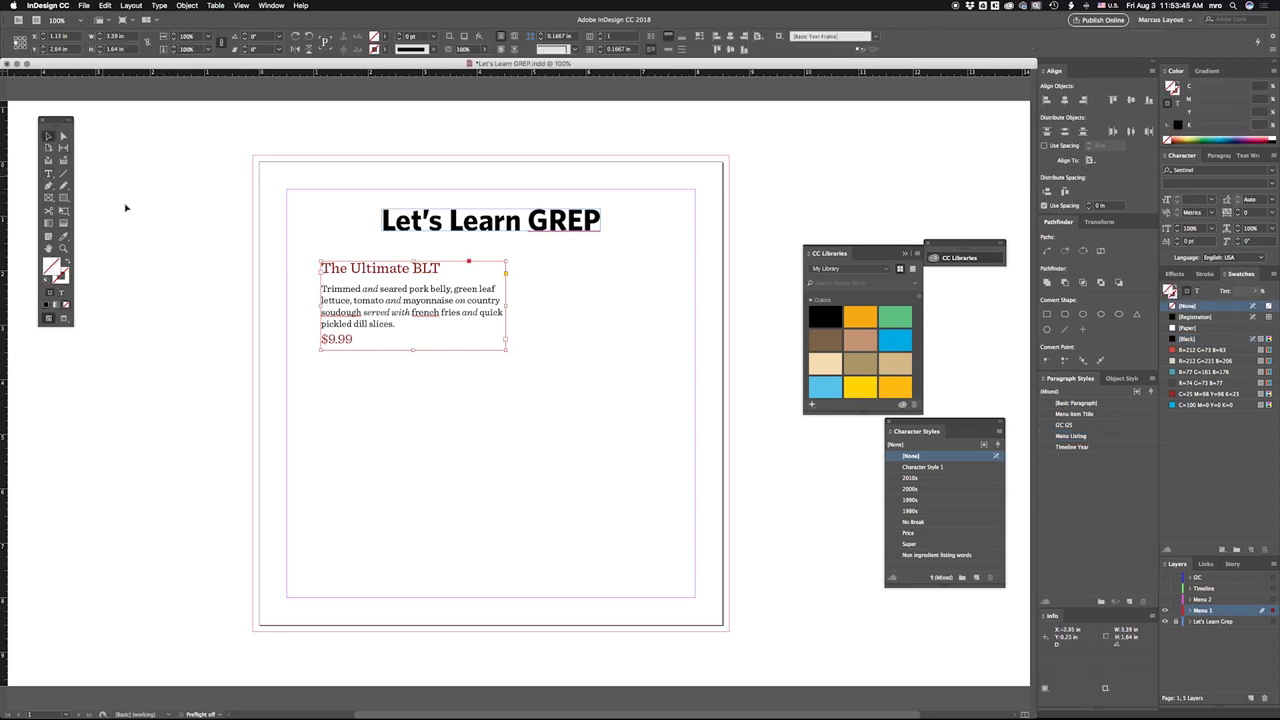
pyautogui.press('super+alt+c')
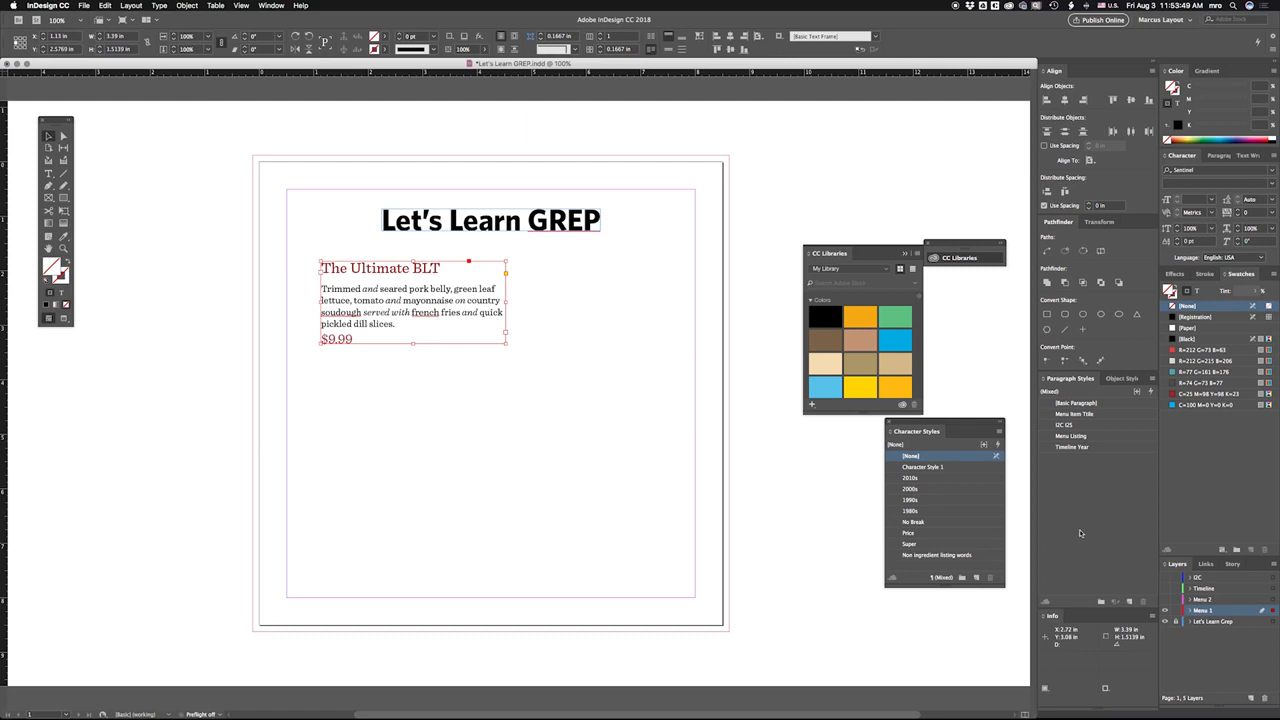
# - Show the Menu 2 layer and apply the Menu Item Title paragraph style to the heading "The Horseshoe"
pyautogui.click(1165, 600)
pyautogui.tripleClick(347, 362)
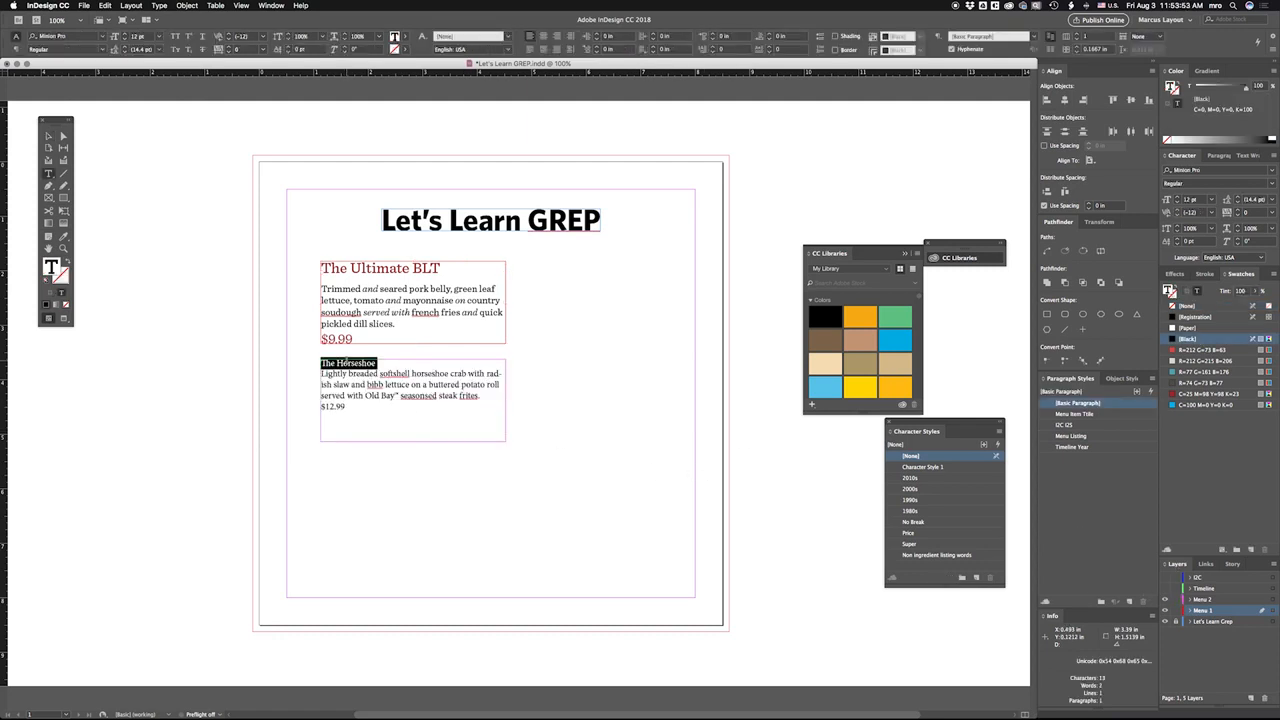
pyautogui.click(1083, 414)
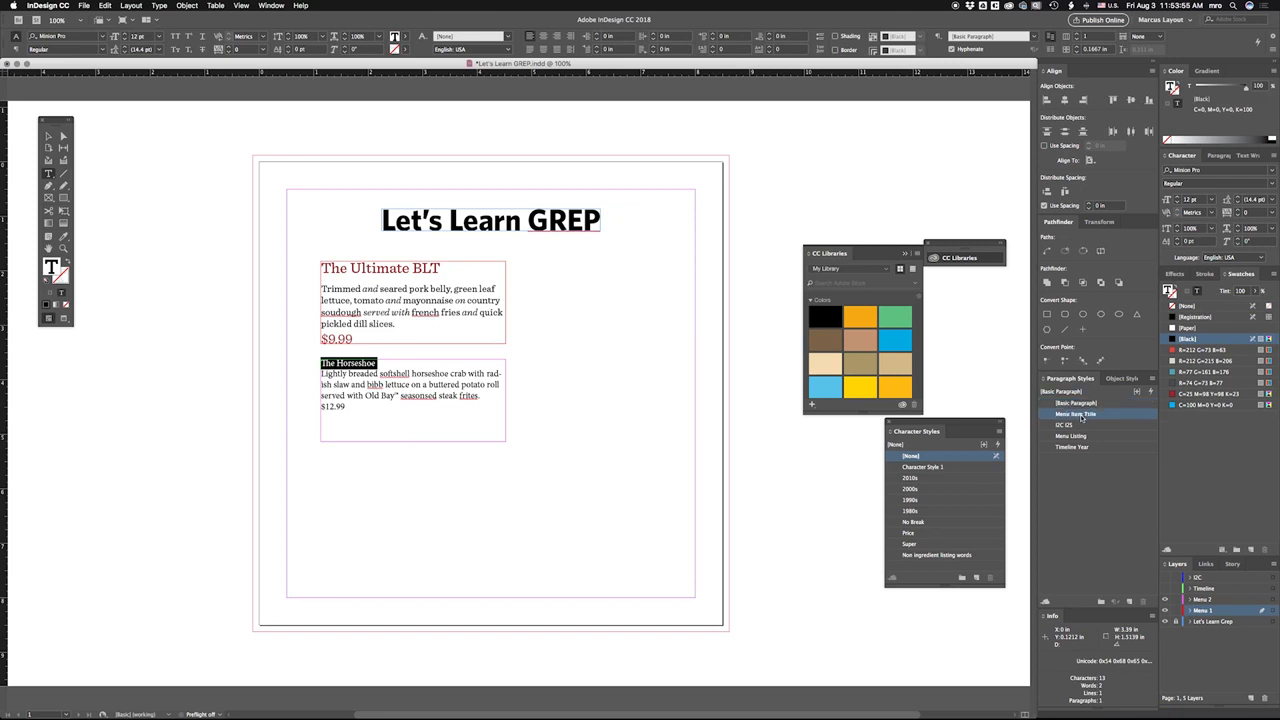
# - Apply the Menu Listing paragraph style to The Horseshoe's description and price, and deselect the text
pyautogui.doubleClick(471, 399)
pyautogui.doubleClick(471, 399)
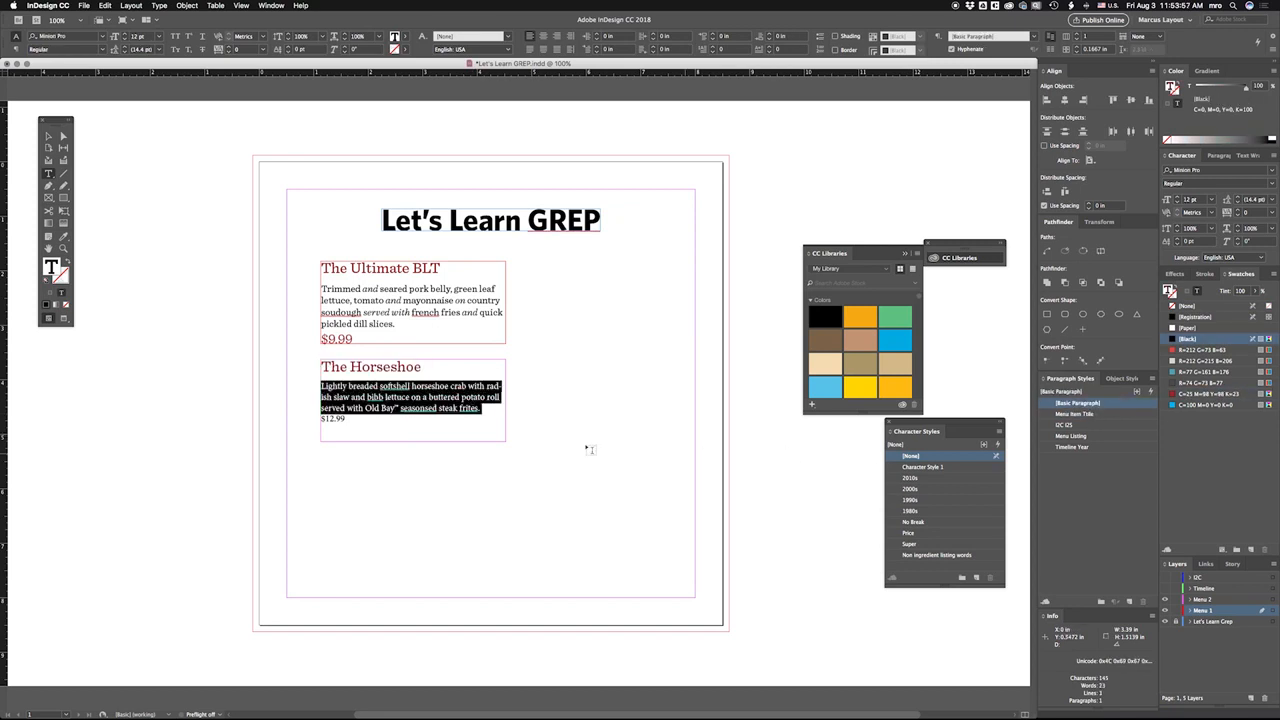
pyautogui.moveTo(321, 386); pyautogui.dragTo(385, 445)
pyautogui.click(1074, 436)
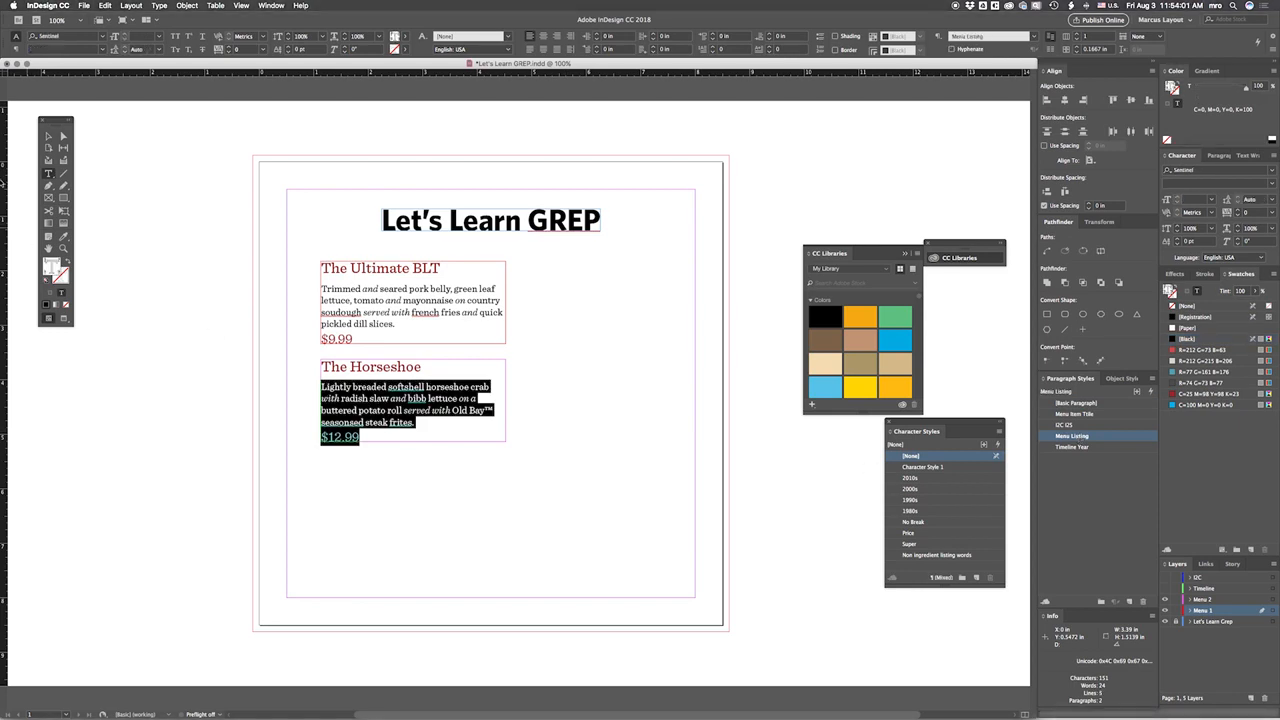
pyautogui.click(48, 135)
pyautogui.click(198, 338)
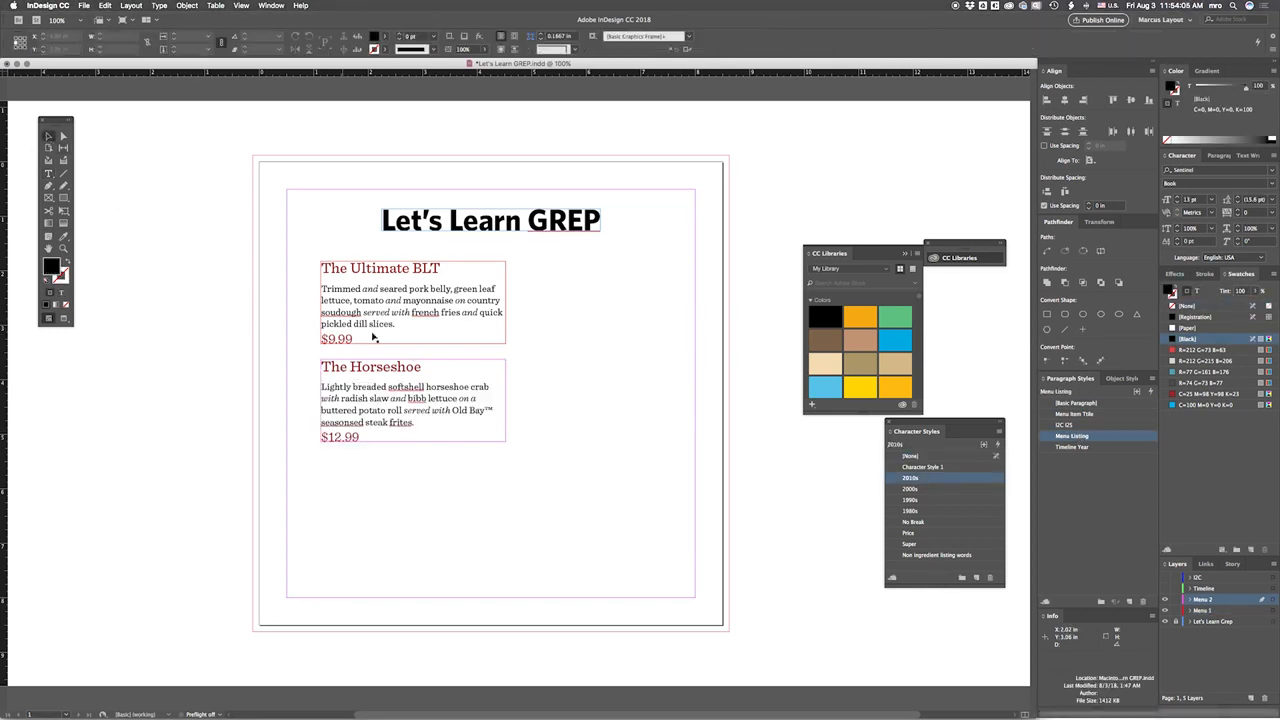
# - Examine the trademark symbol after "Old Bay" in The Horseshoe's description by selecting it, and deselect it
pyautogui.doubleClick(447, 414)
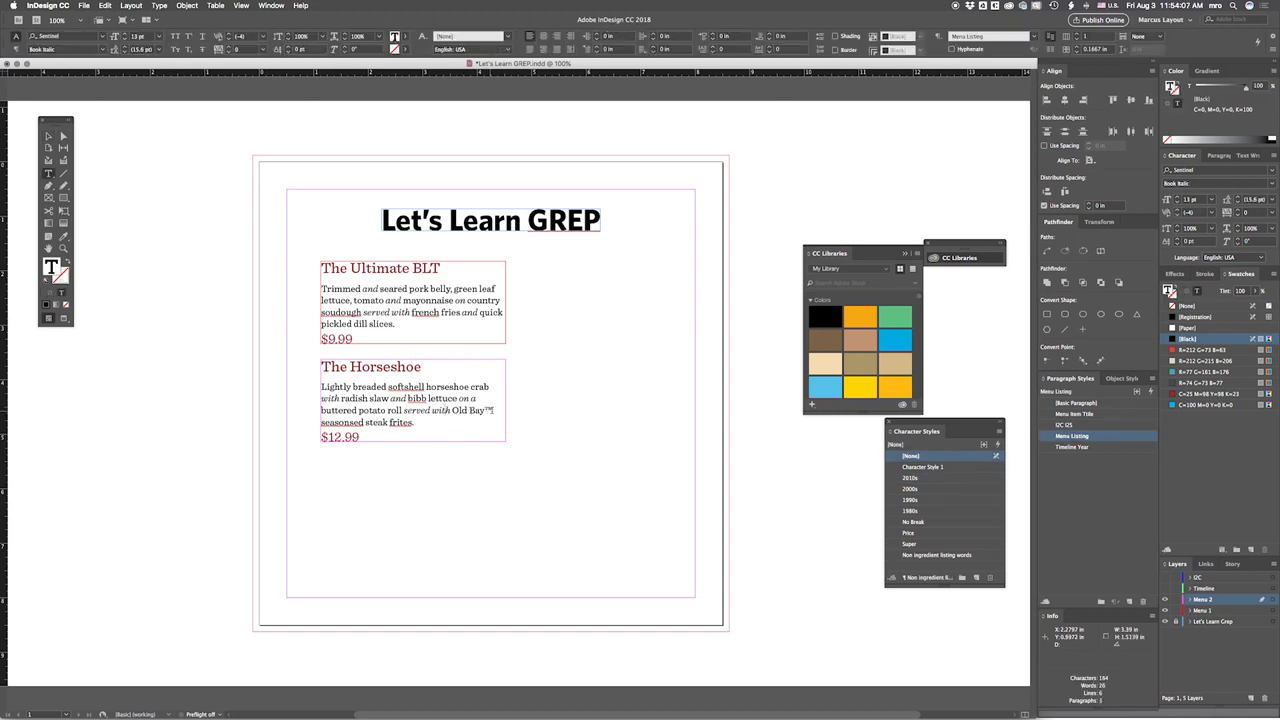
pyautogui.moveTo(484, 410); pyautogui.dragTo(493, 410)
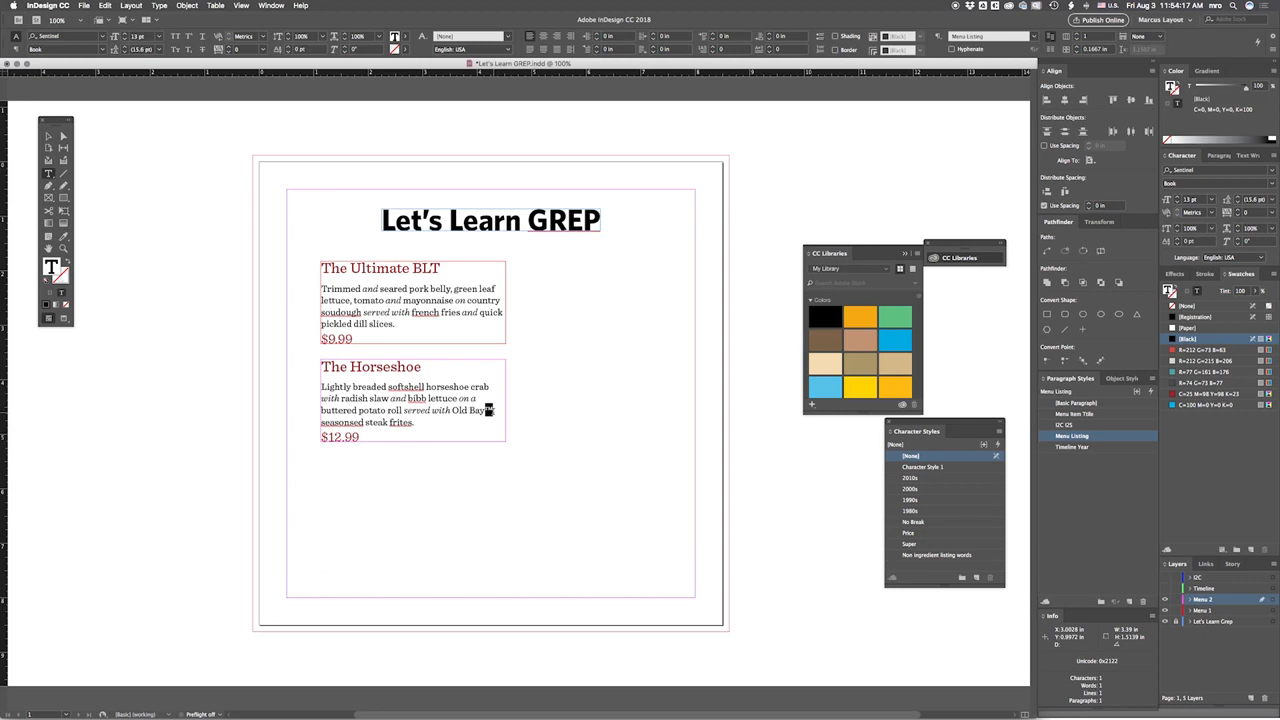
pyautogui.click(48, 136)
pyautogui.click(863, 506)
# - Add a new GREP style to the Menu Listing paragraph style that matches the trademark symbol, ~d
pyautogui.doubleClick(1077, 437)
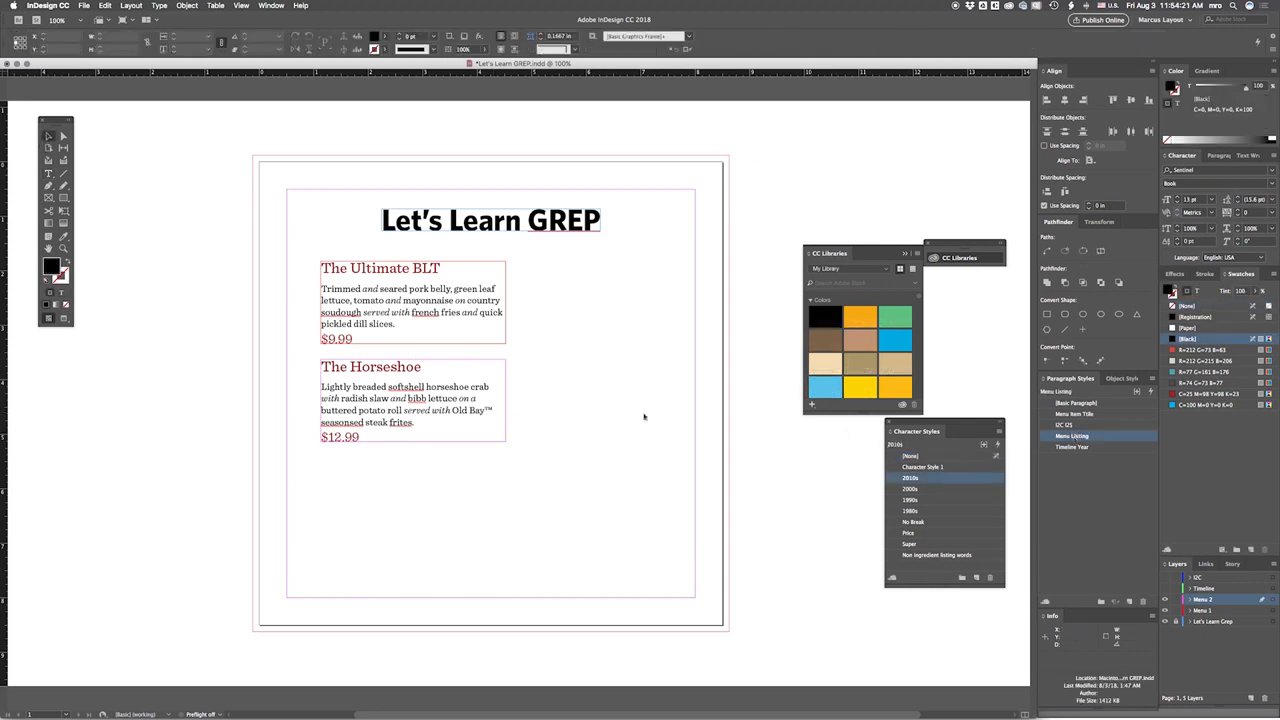
pyautogui.click(596, 334)
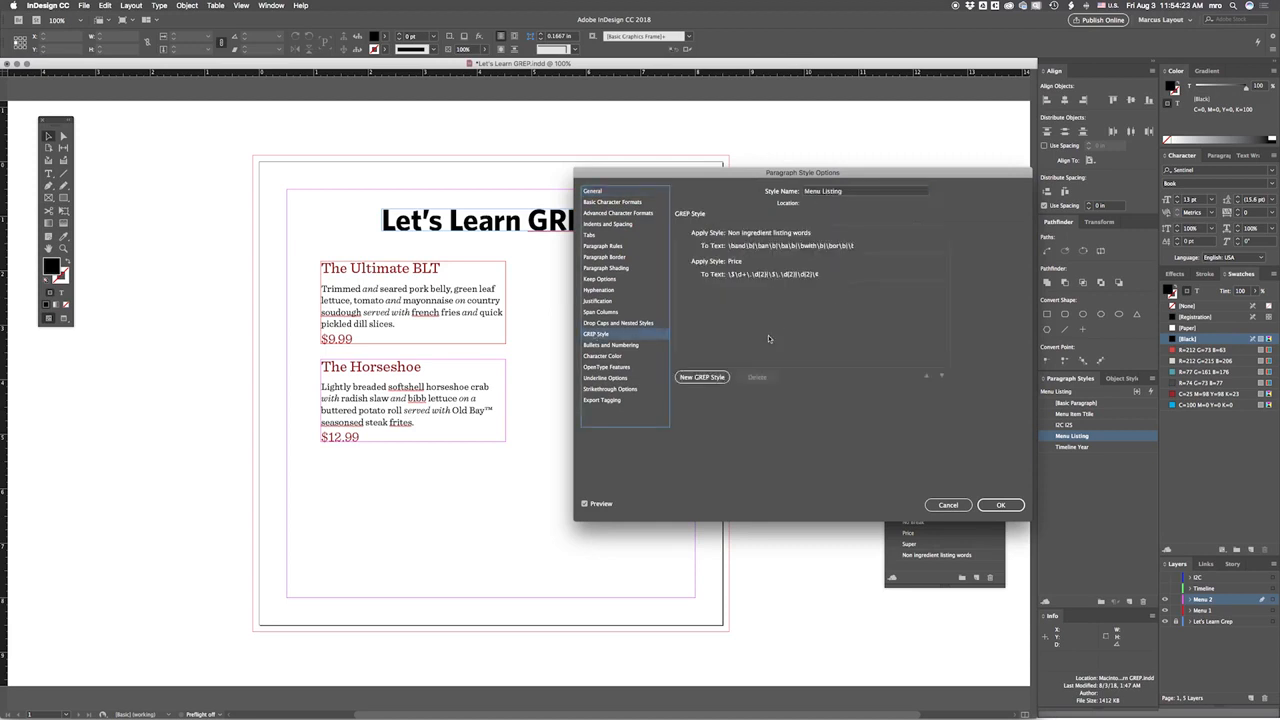
pyautogui.click(717, 379)
pyautogui.click(737, 302)
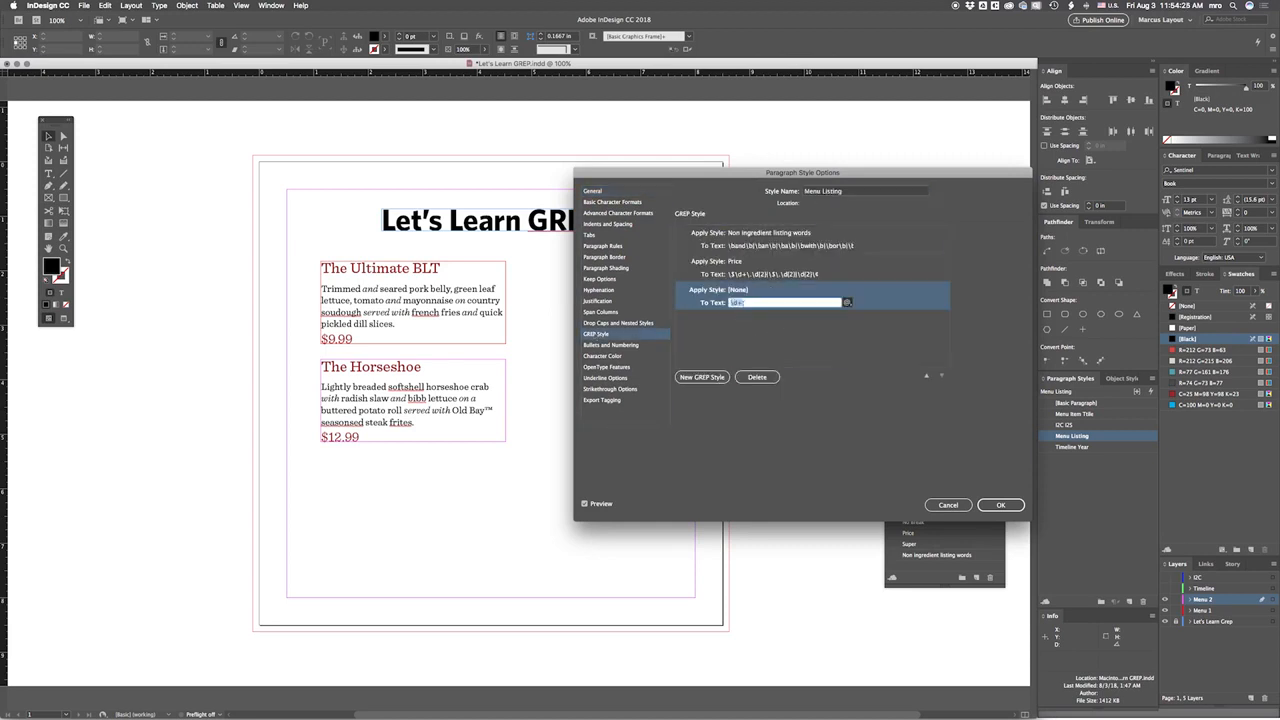
pyautogui.press('BackSpace')
pyautogui.click(847, 302)
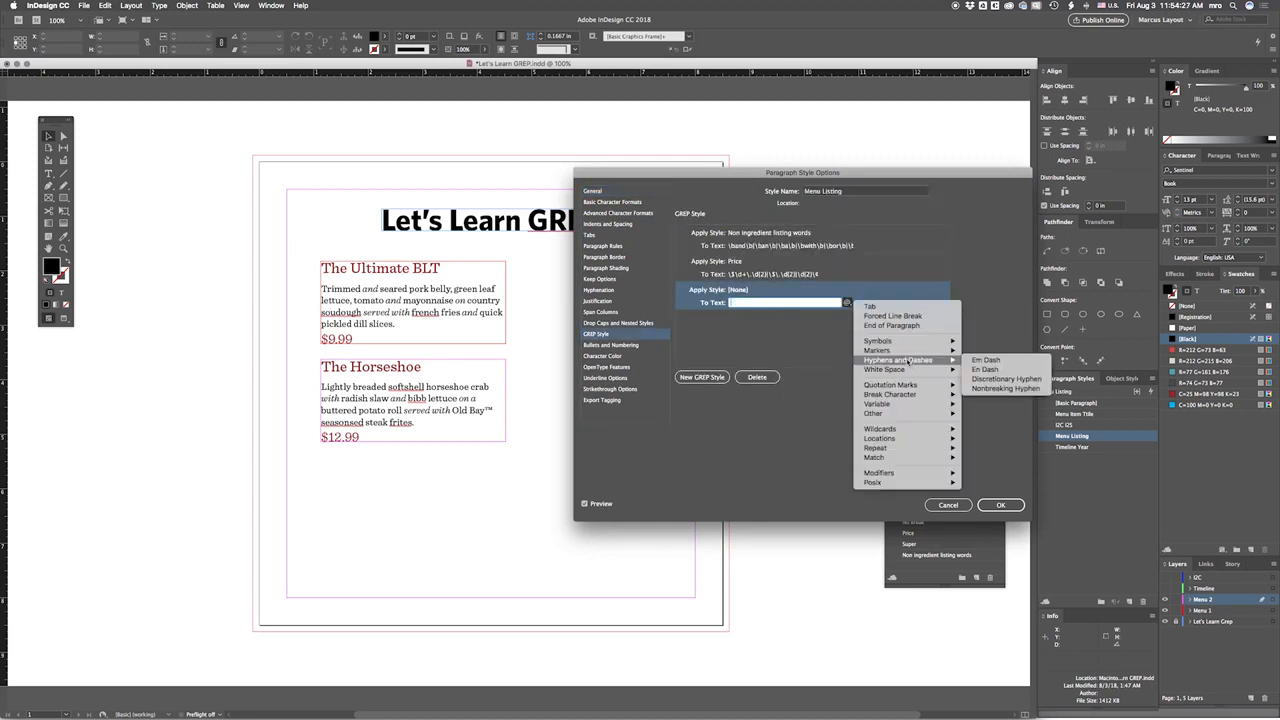
pyautogui.click(1000, 418)
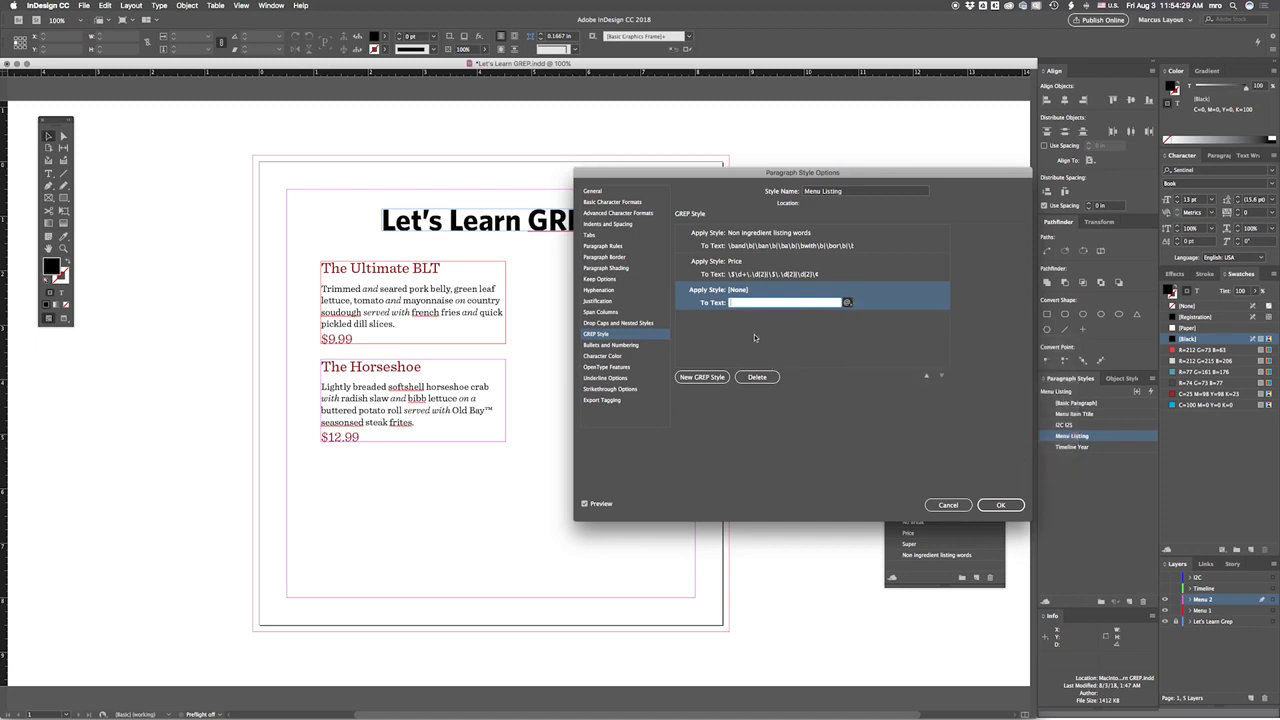
# - Set the trademark GREP style to apply the Super character style, preview it, and accept the paragraph style
pyautogui.click(748, 289)
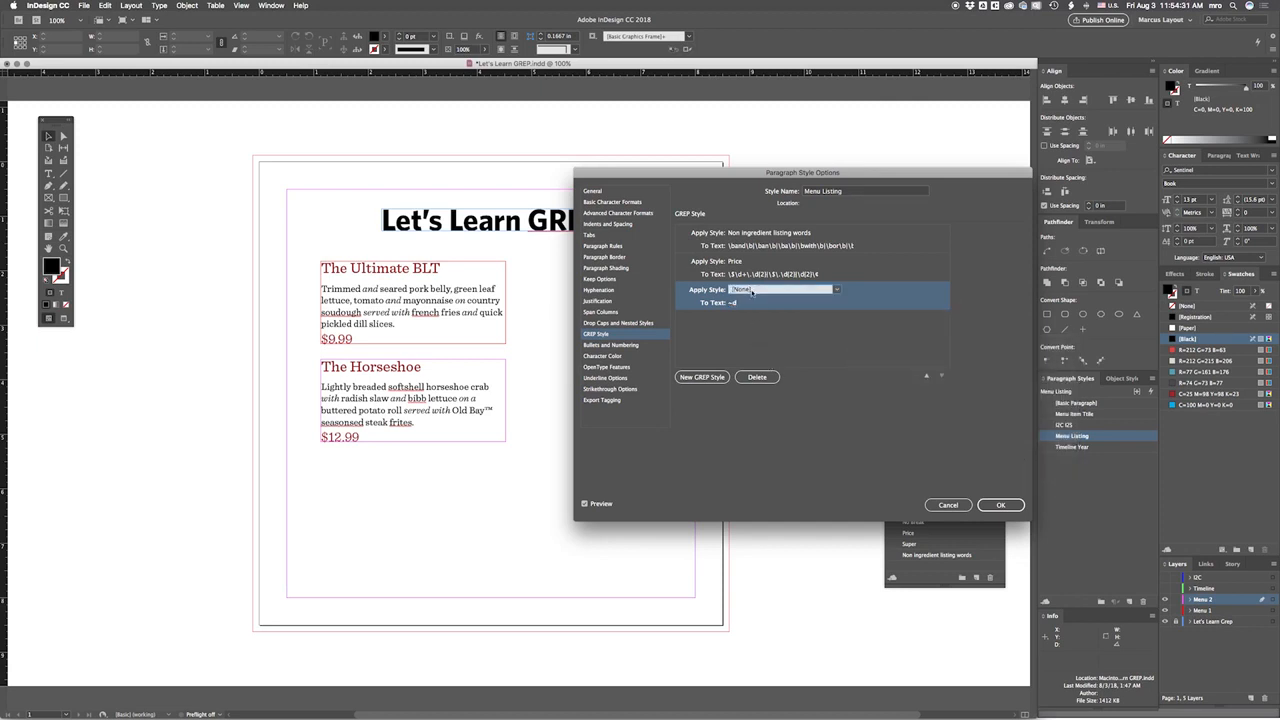
pyautogui.click(836, 289)
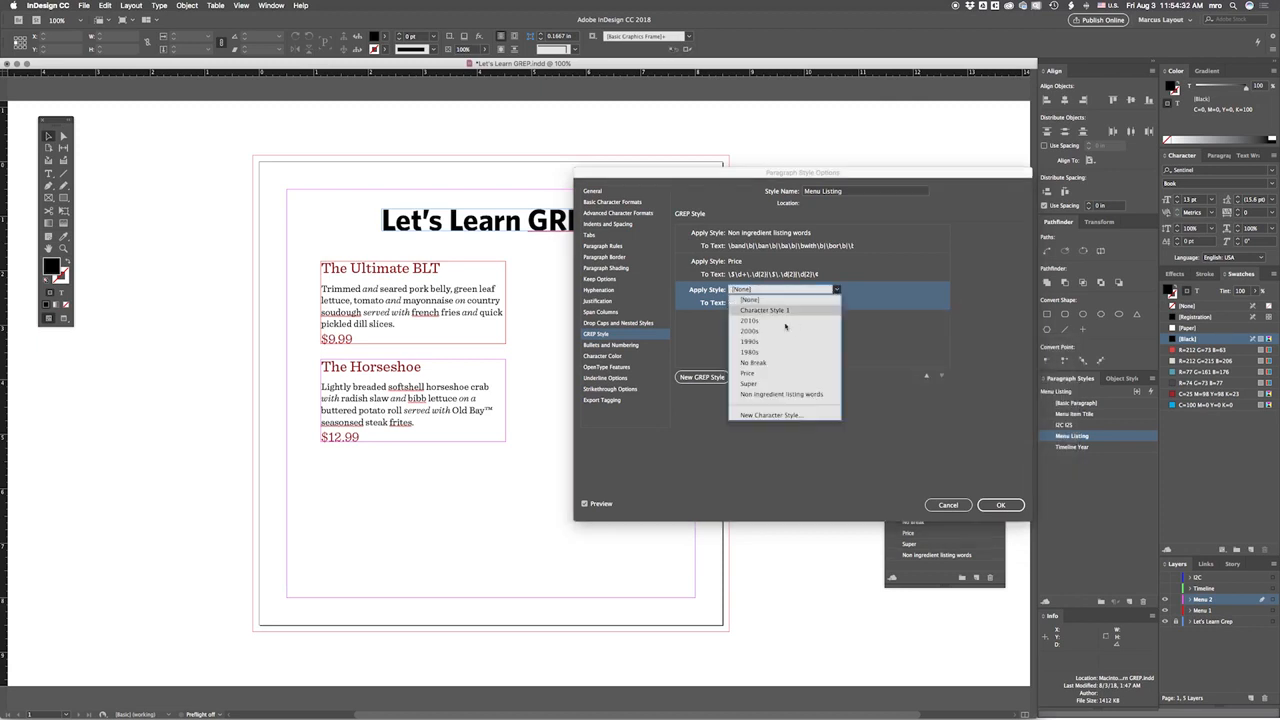
pyautogui.click(753, 385)
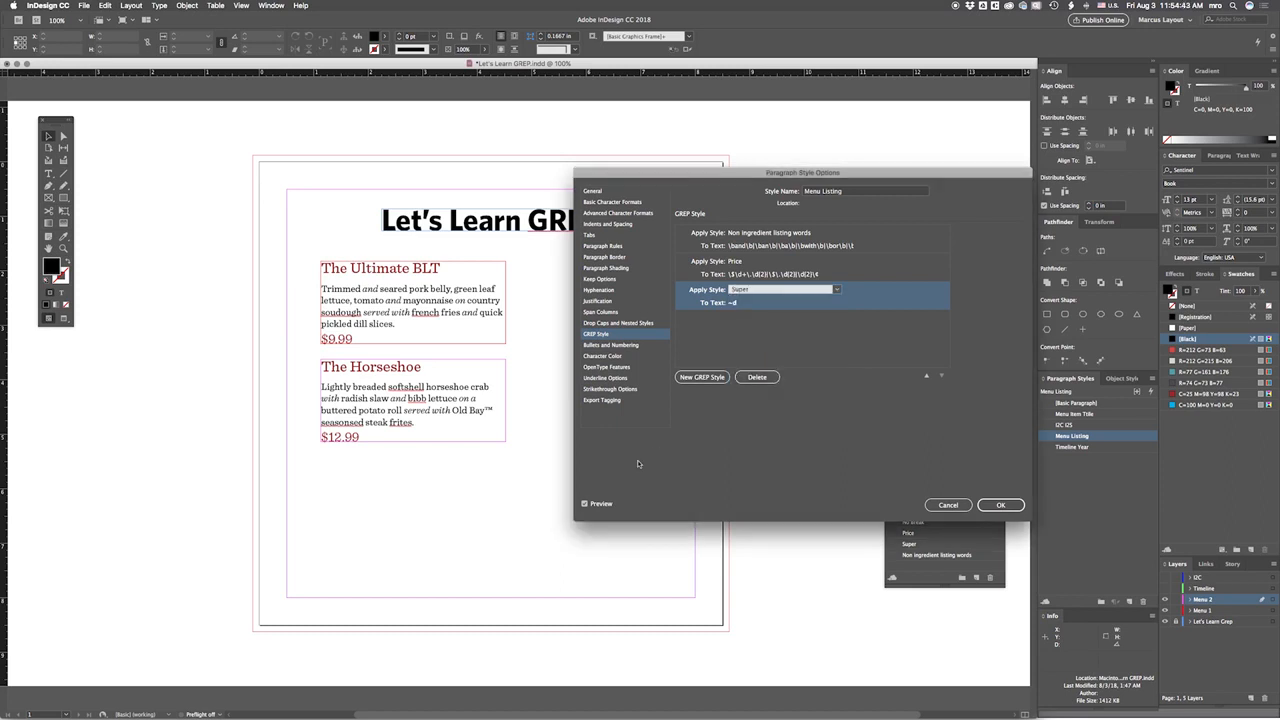
pyautogui.click(584, 505)
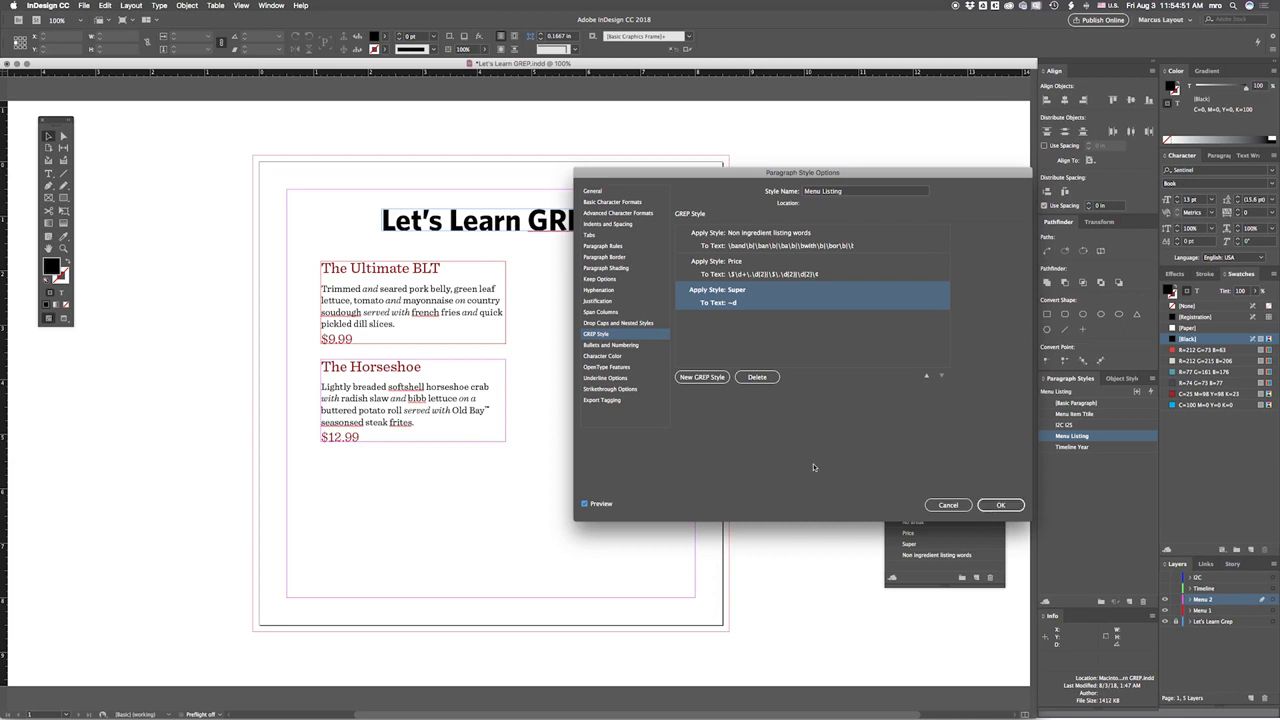
pyautogui.click(985, 503)
# - Widen both menu item text frames together to about 3.87 in
pyautogui.click(500, 355)
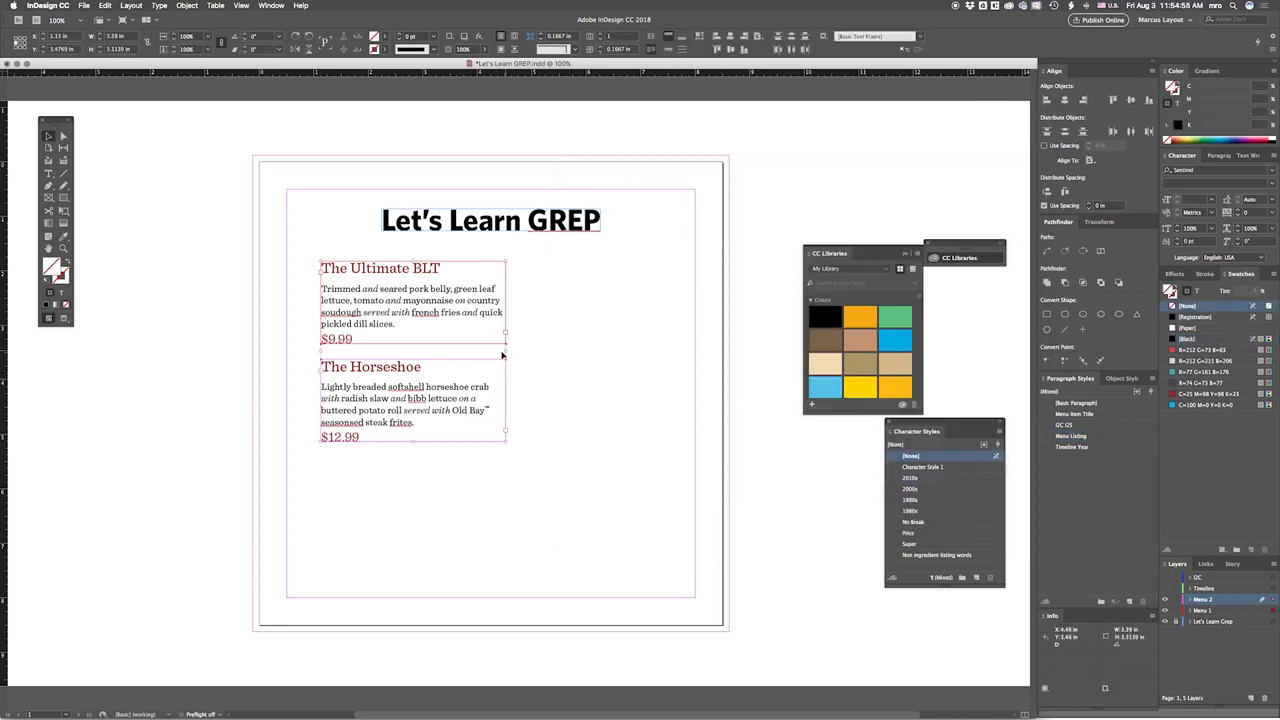
pyautogui.moveTo(505, 355); pyautogui.dragTo(531, 355)
pyautogui.click(551, 383)
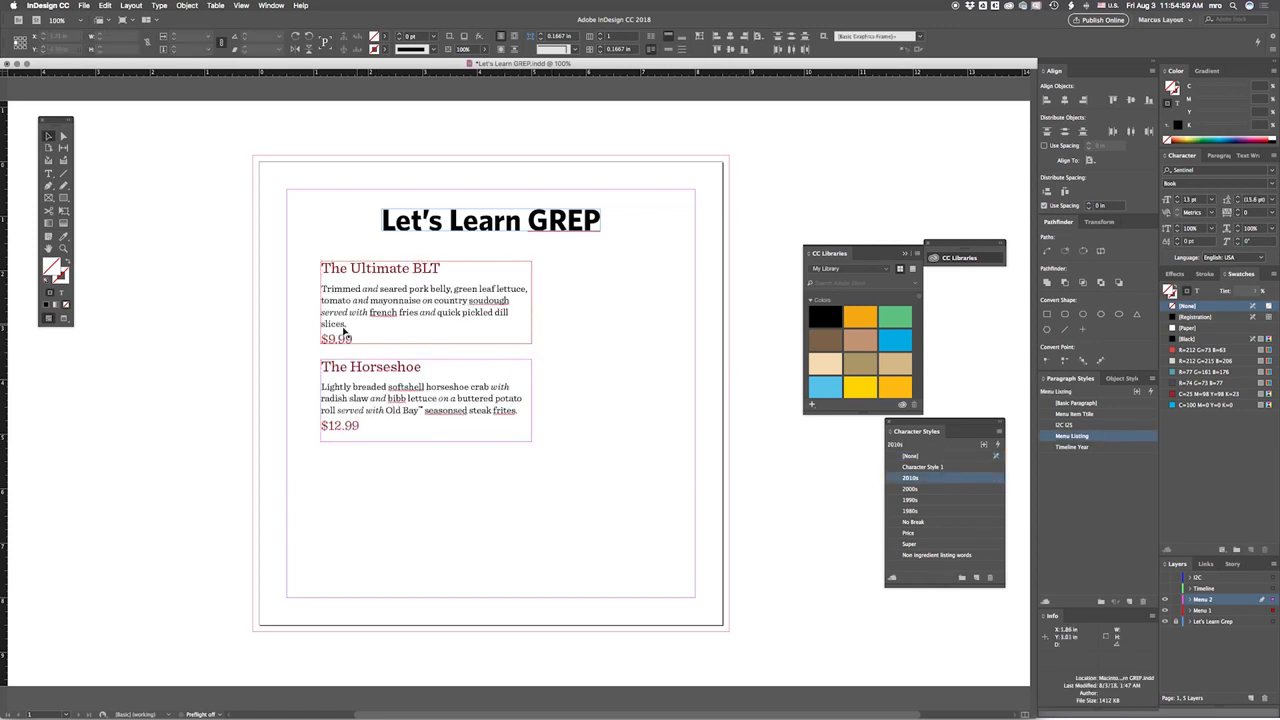
pyautogui.doubleClick(341, 330)
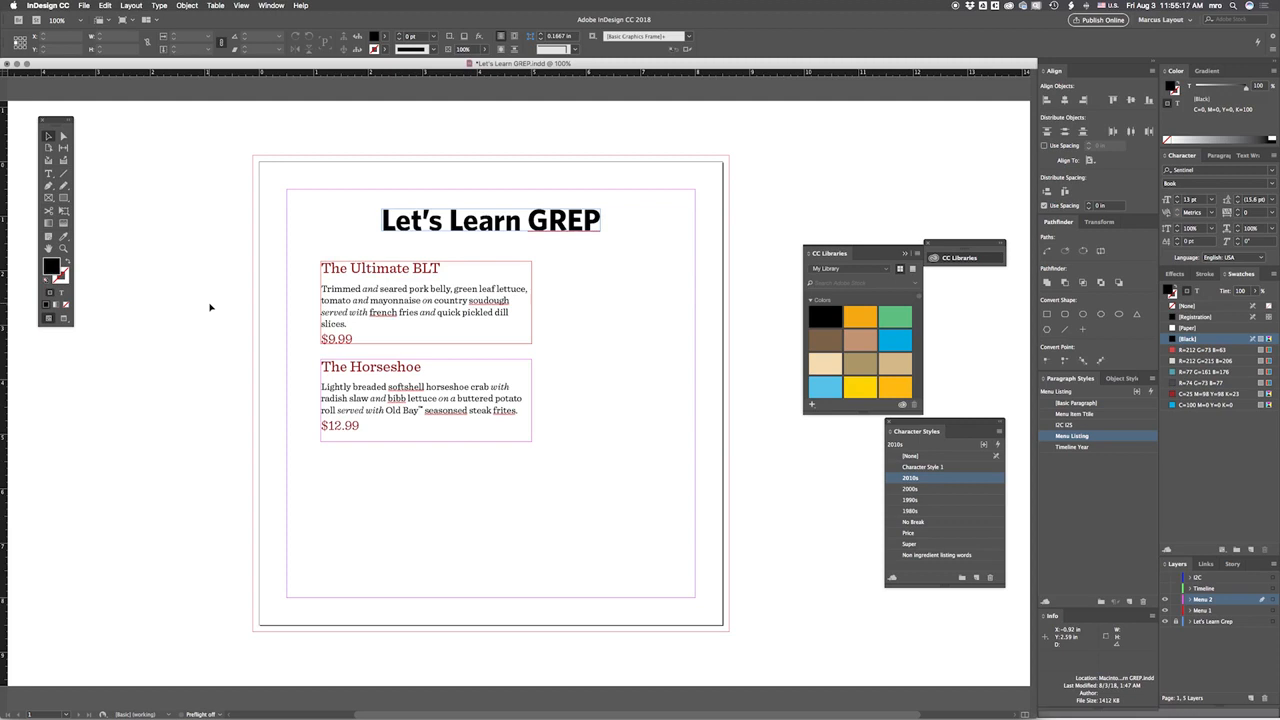
# - Add a fourth GREP style to Menu Listing with the expression .{10}$, matching the last ten characters before the End of Paragraph location
pyautogui.doubleClick(1072, 436)
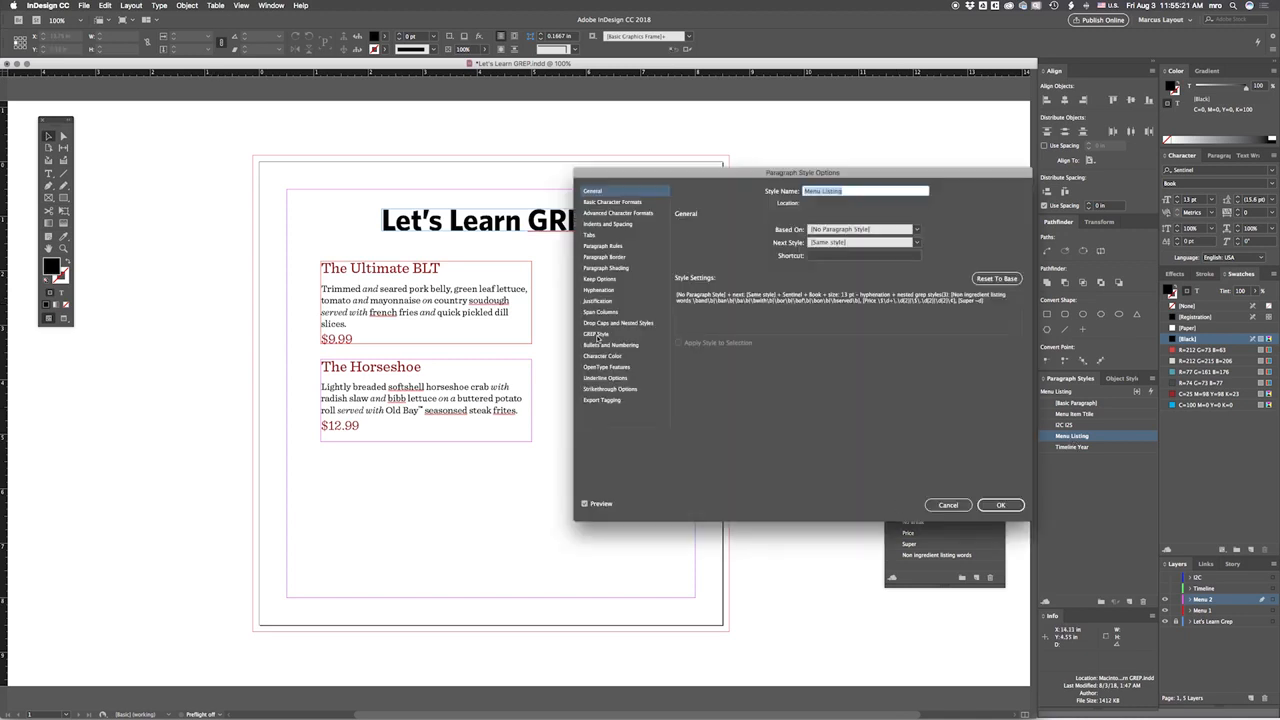
pyautogui.click(597, 334)
pyautogui.click(711, 379)
pyautogui.press('BackSpace')
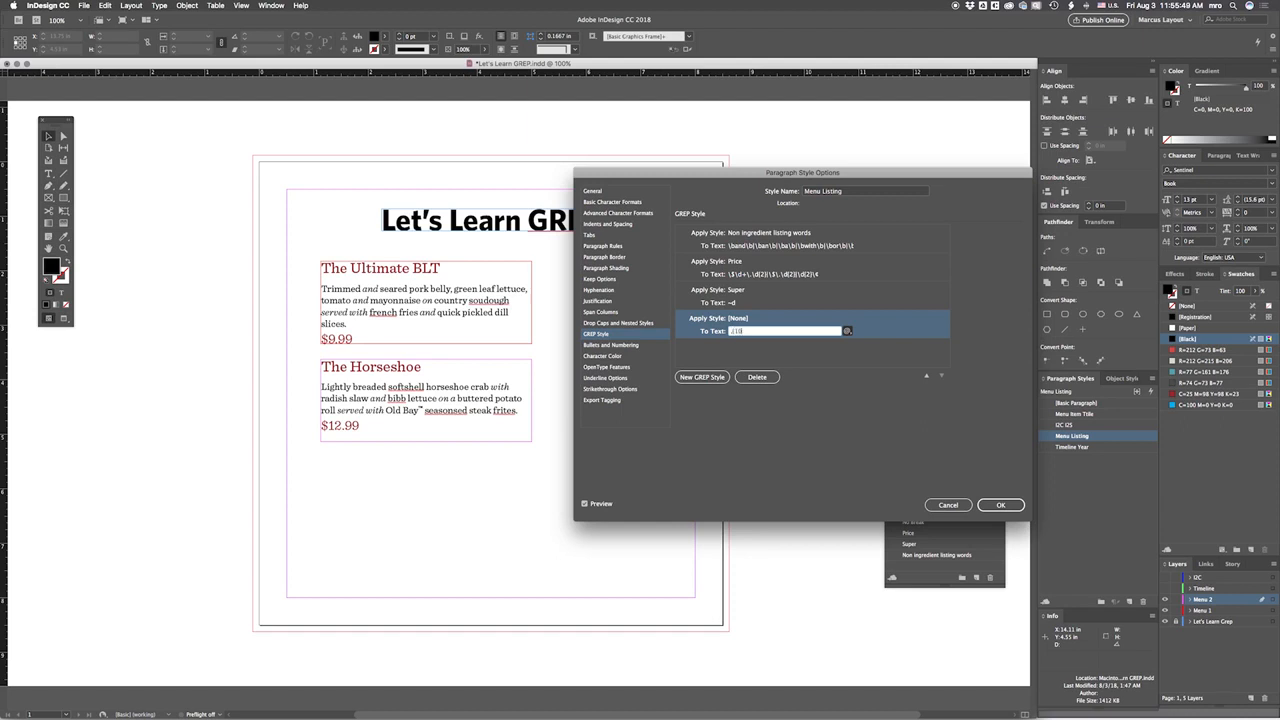
pyautogui.click(846, 331)
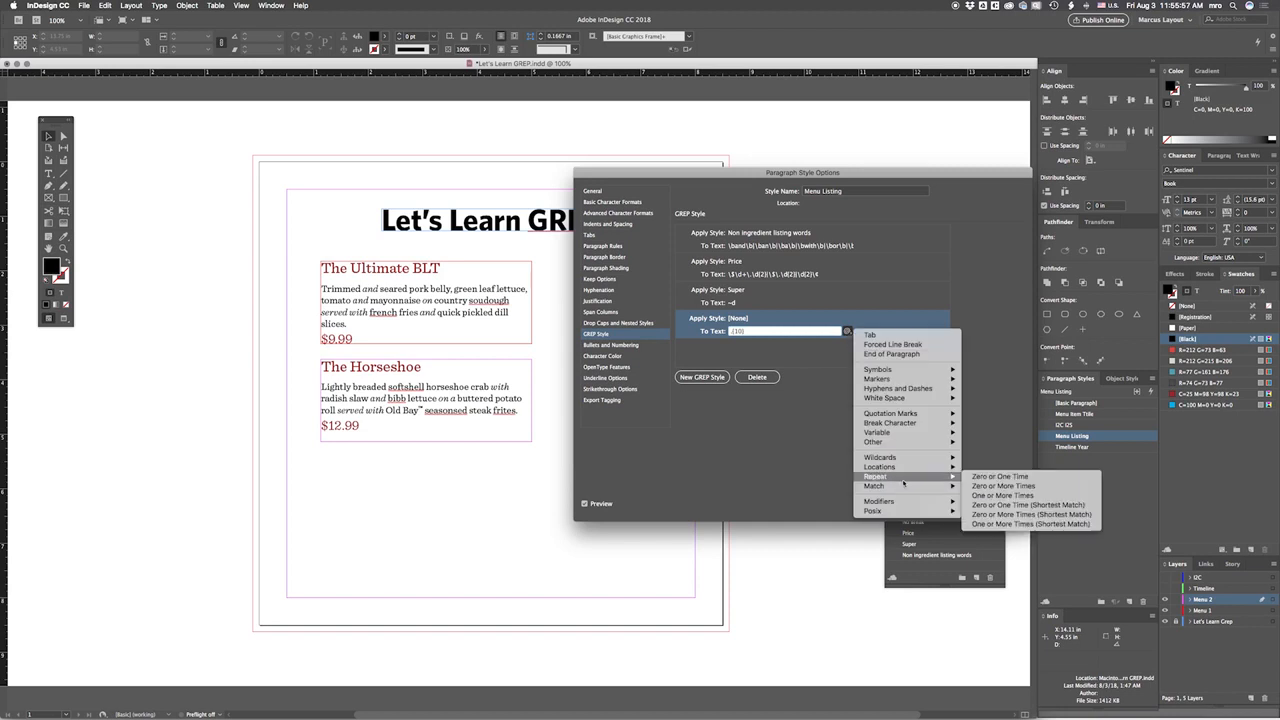
pyautogui.moveTo(894, 489)
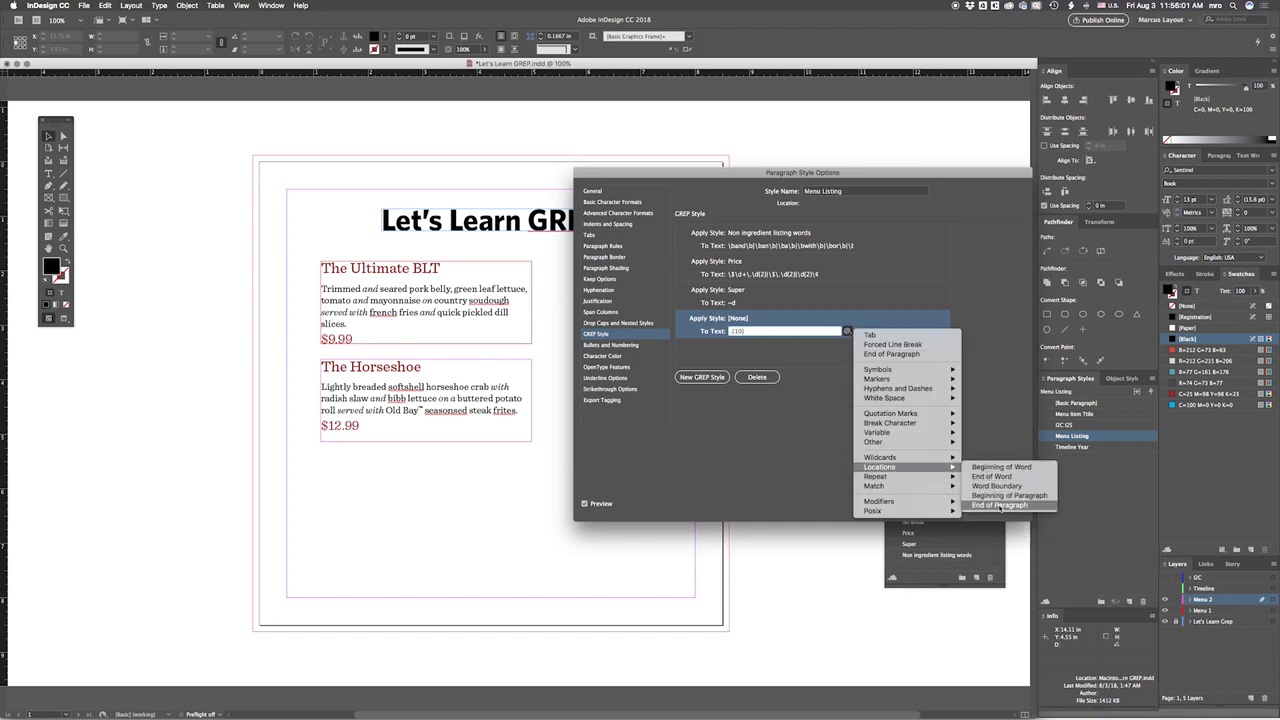
pyautogui.click(999, 504)
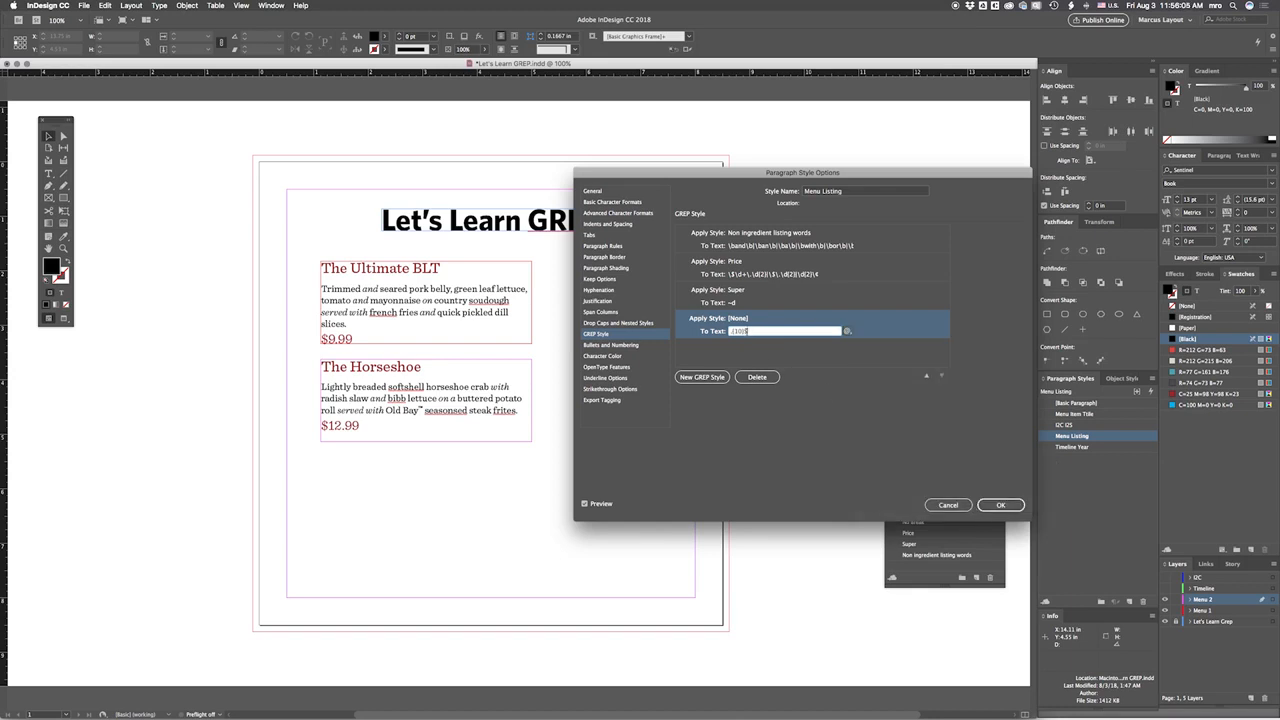
# - Set the .{10}$ GREP style to apply the No Break character style, preview it, and accept the paragraph style
pyautogui.click(745, 320)
pyautogui.click(836, 318)
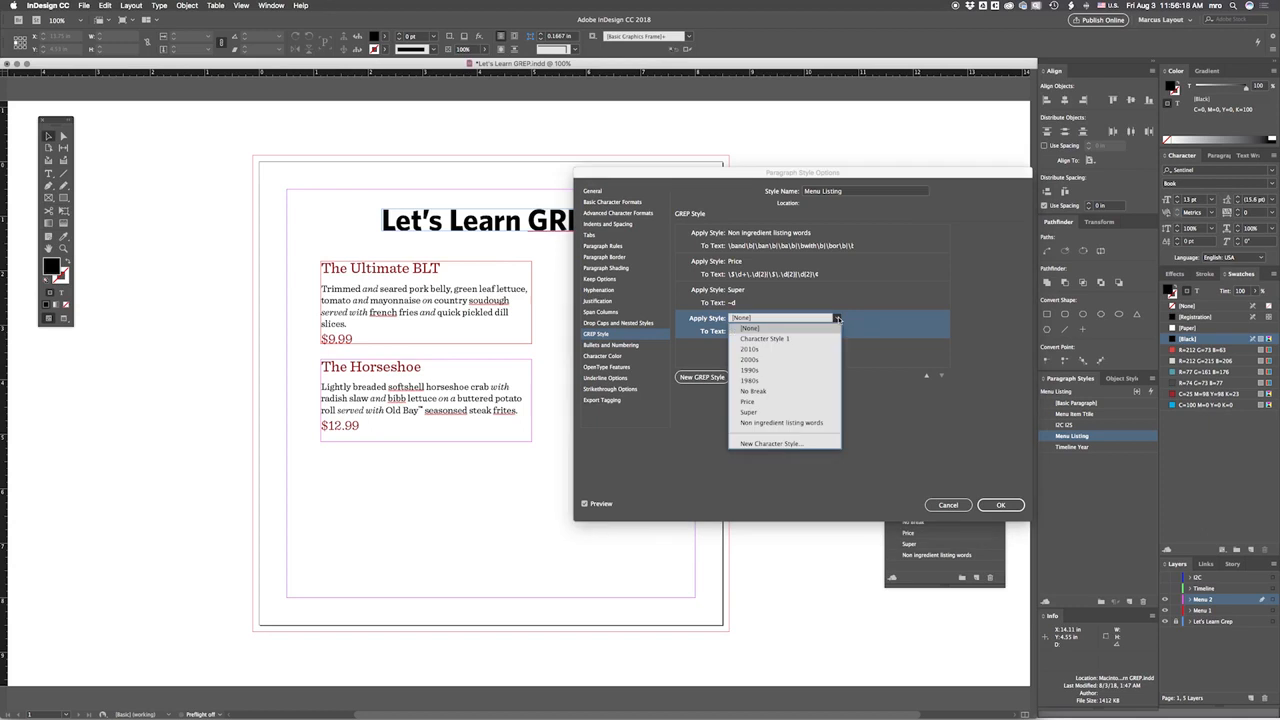
pyautogui.click(758, 391)
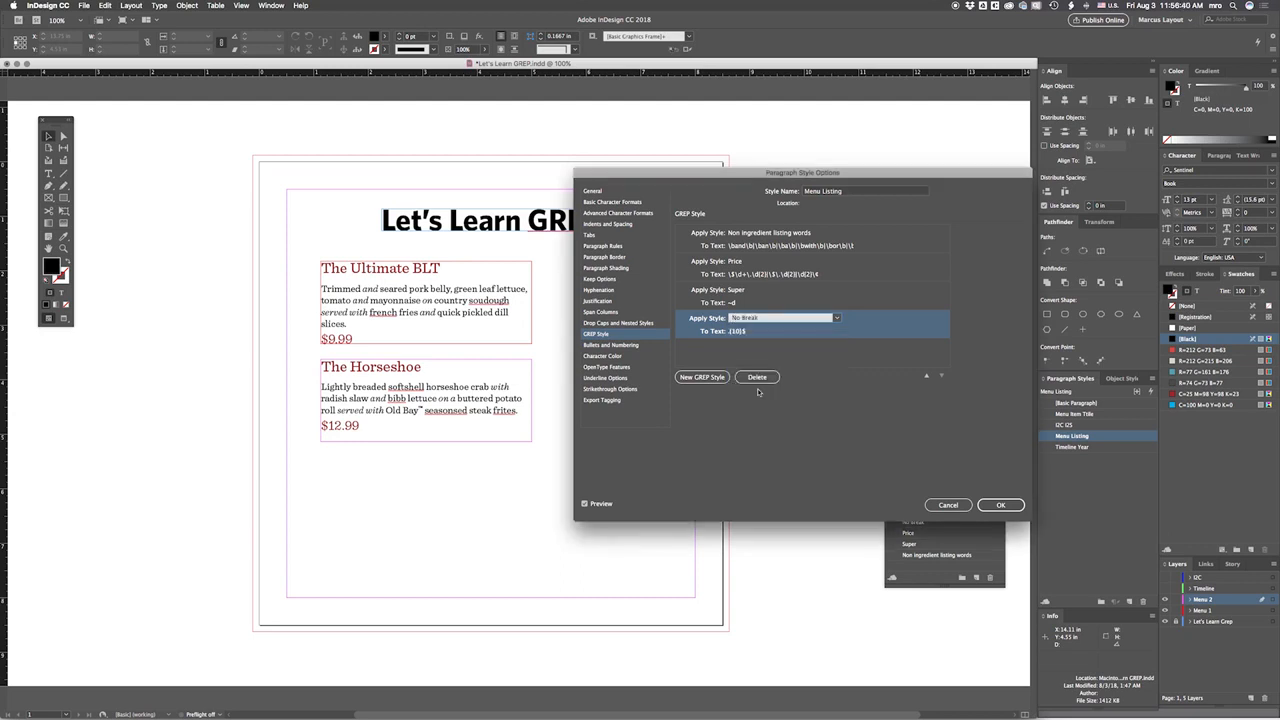
pyautogui.click(584, 504)
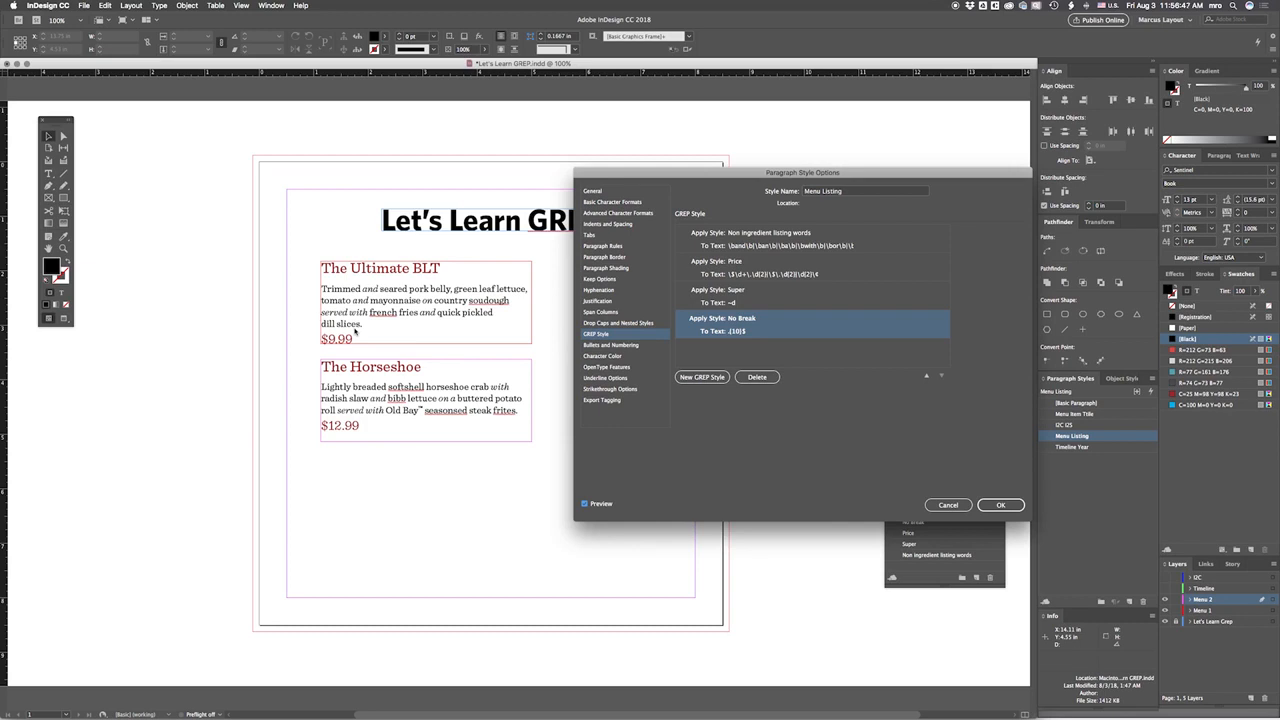
pyautogui.click(1000, 505)
# - Narrow both menu item text frames together to about 3.4 in wide
pyautogui.click(531, 318)
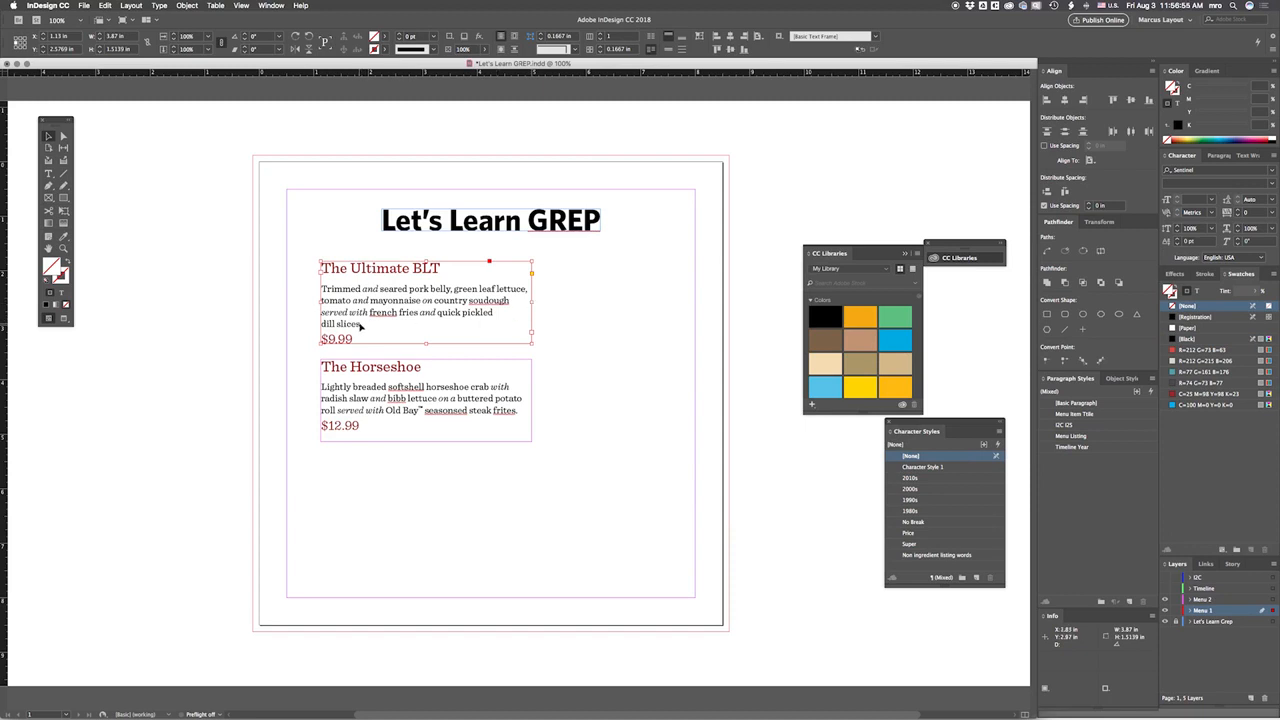
pyautogui.moveTo(556, 320); pyautogui.dragTo(533, 371)
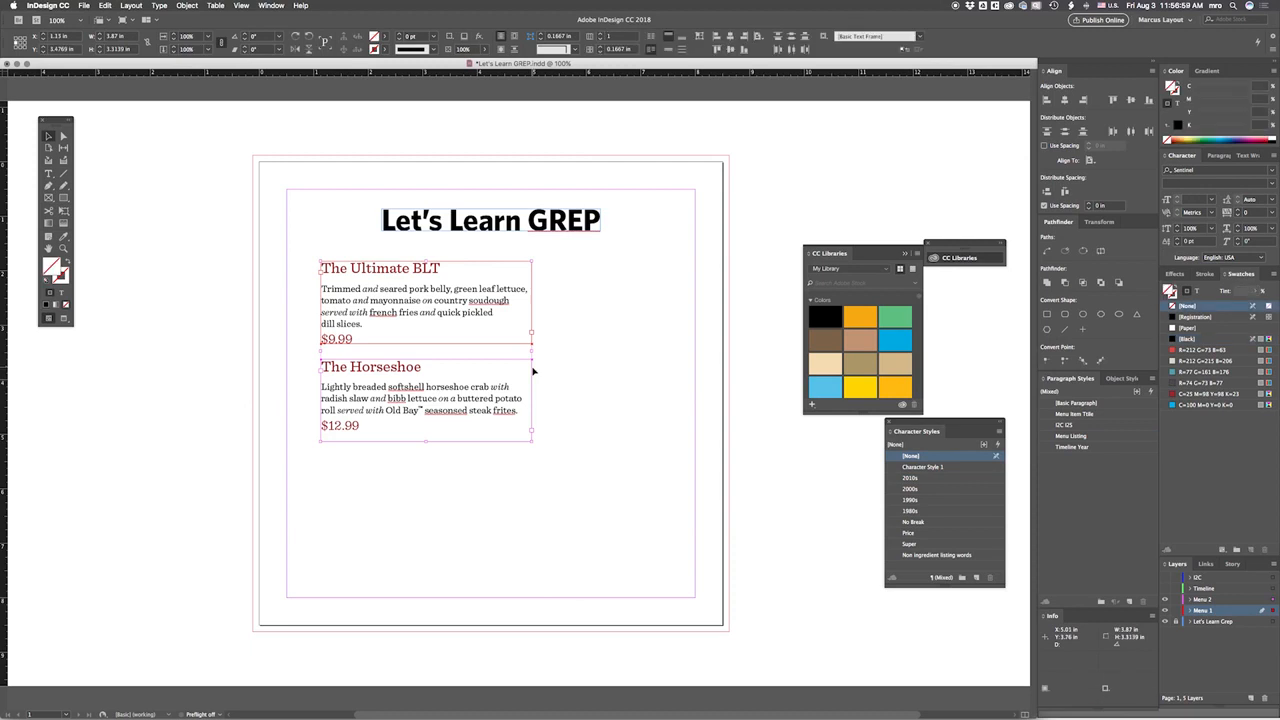
pyautogui.moveTo(531, 350); pyautogui.dragTo(506, 350)
pyautogui.press('super+z')
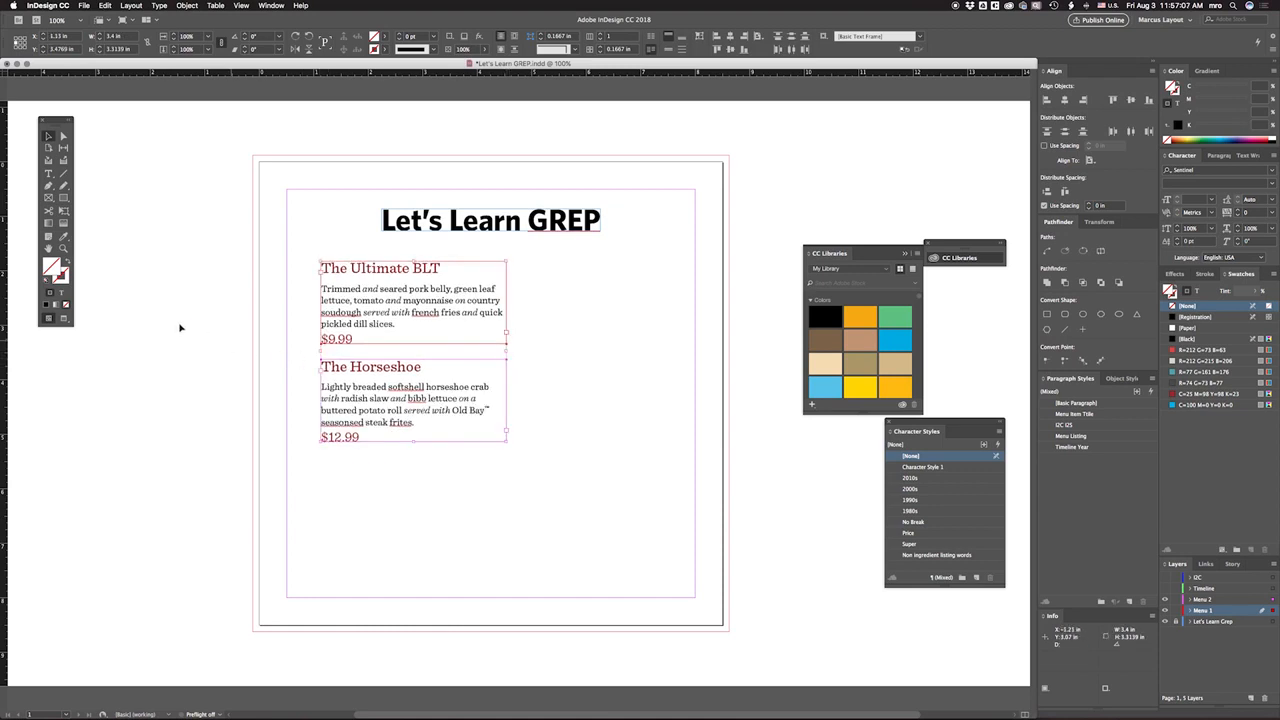
pyautogui.click(171, 354)
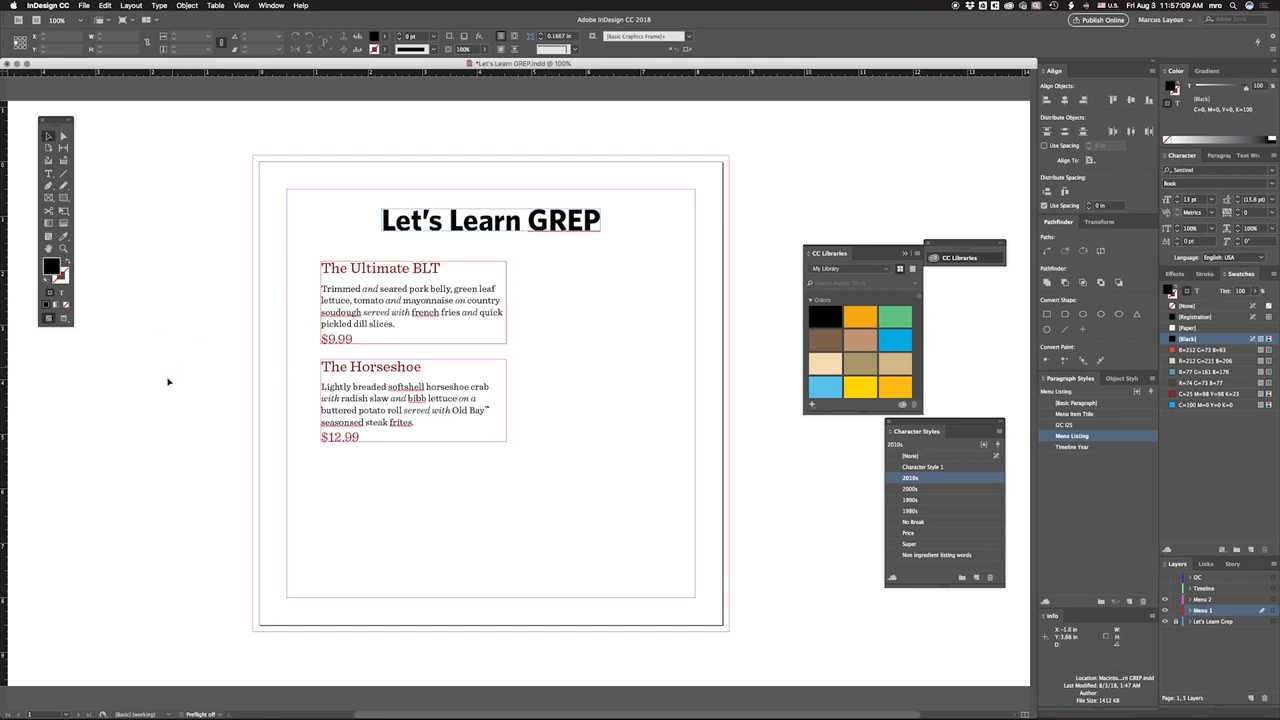
# - Switch the page to preview mode and show the Timeline layer
pyautogui.click(64, 318)
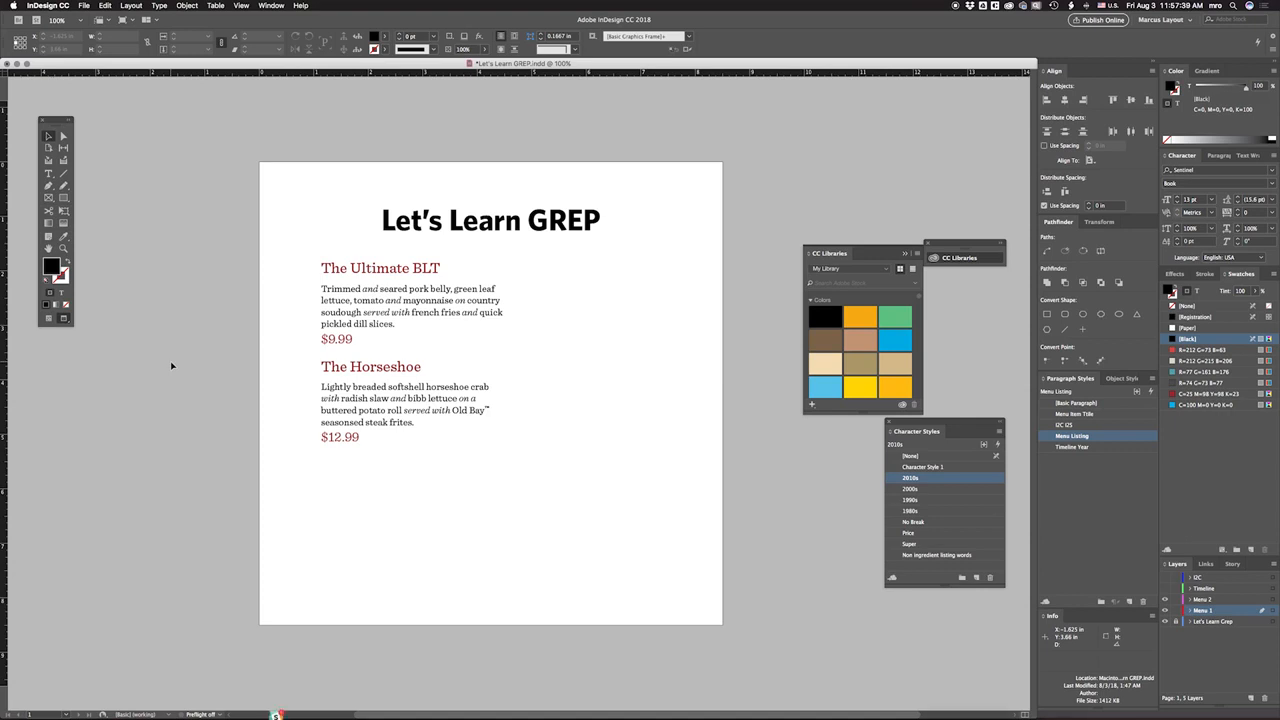
pyautogui.click(1164, 588)
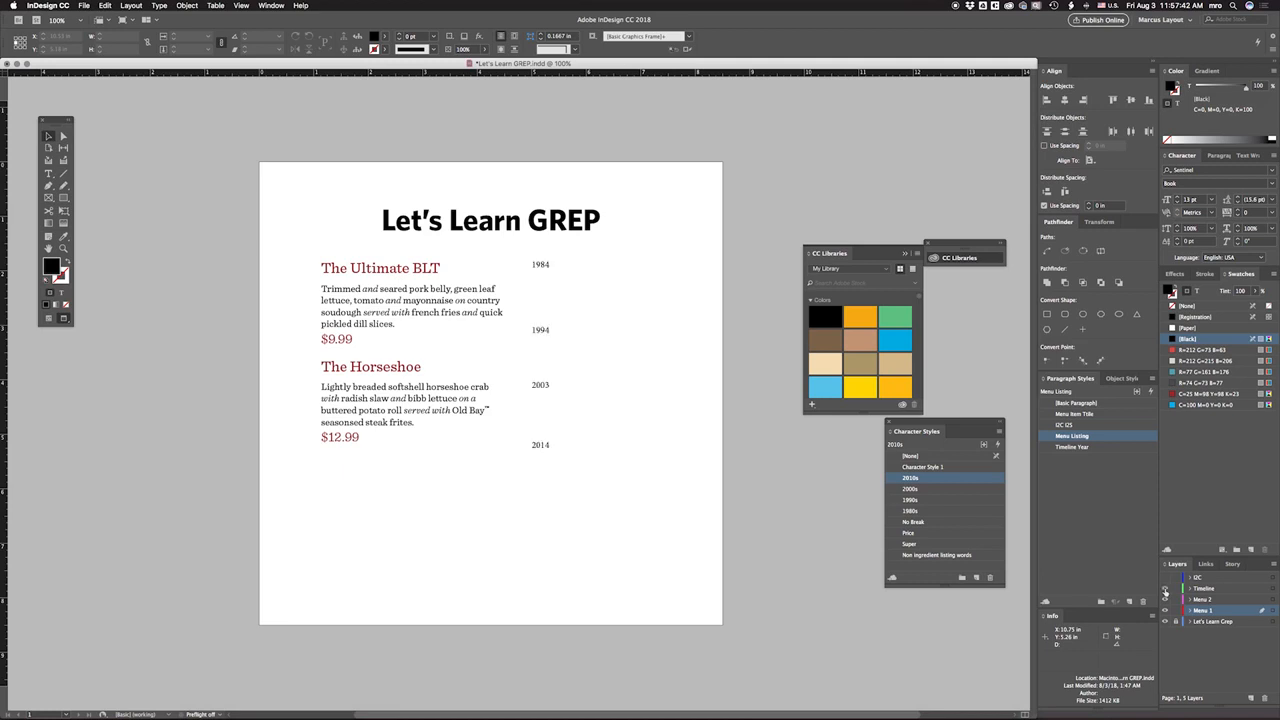
pyautogui.click(636, 295)
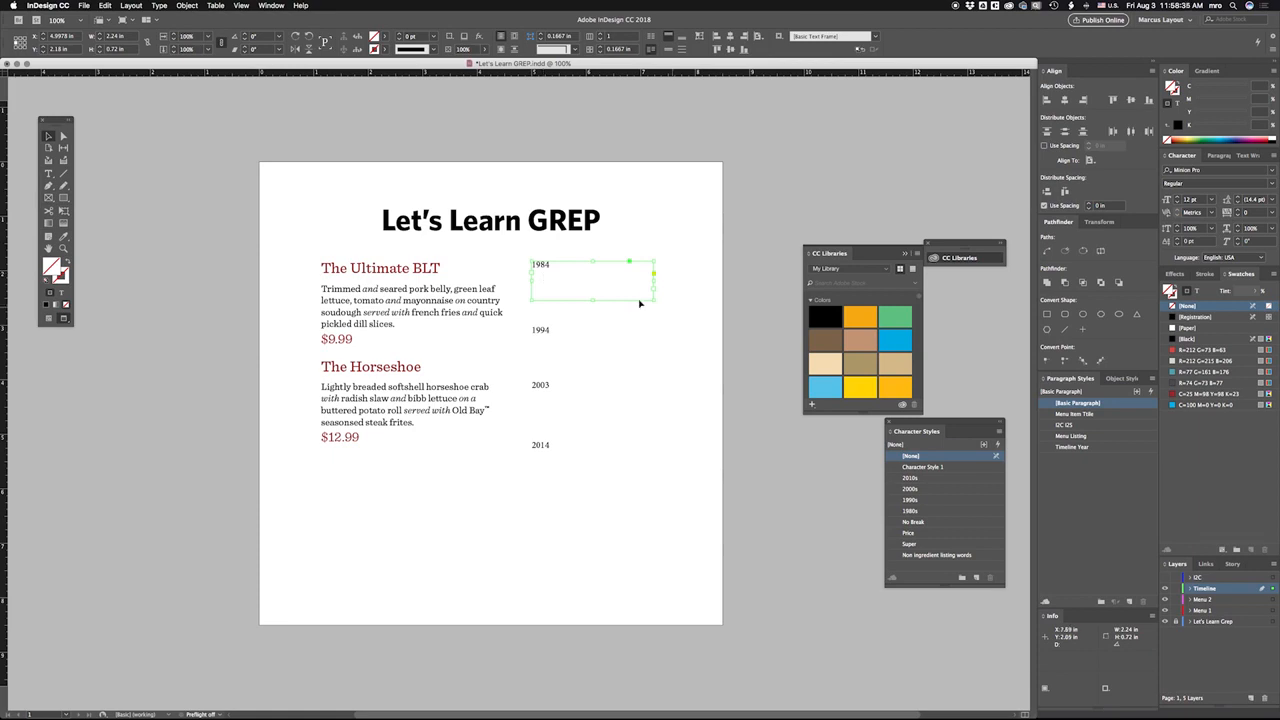
pyautogui.click(751, 274)
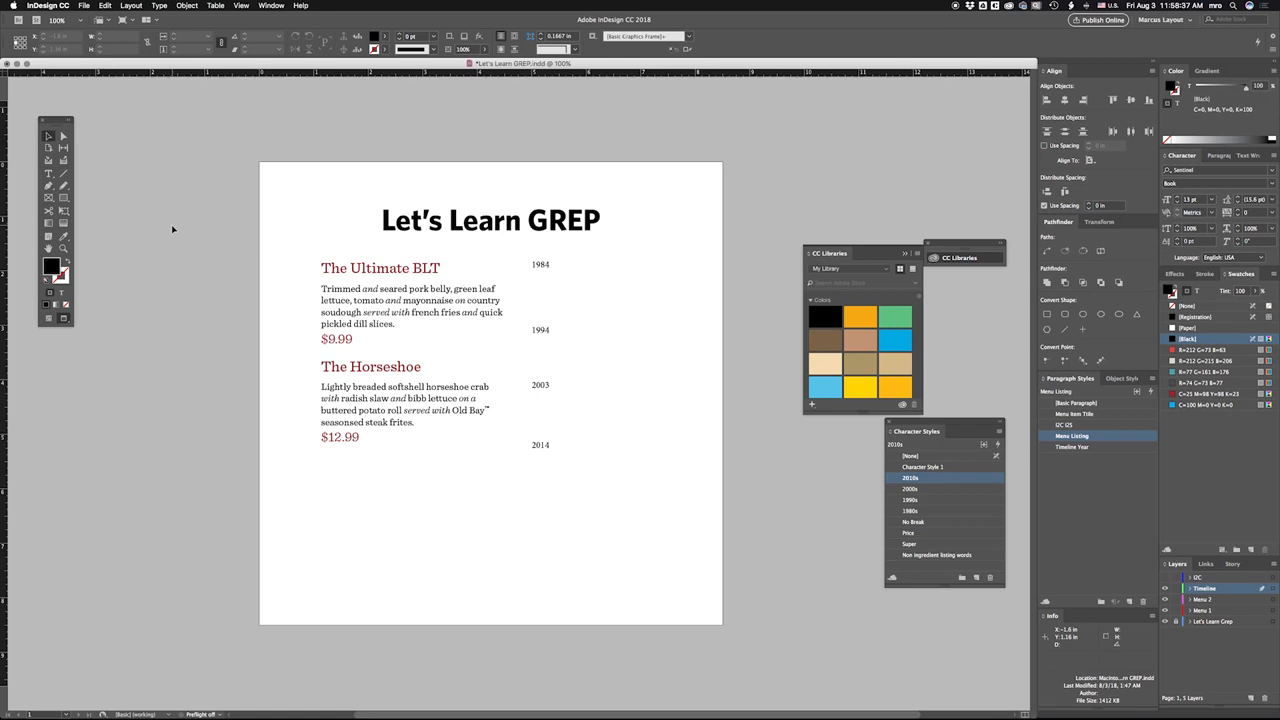
# - Apply the Timeline Year paragraph style to the four years 1984, 1994, 2003 and 2014, and deselect everything
pyautogui.click(551, 274)
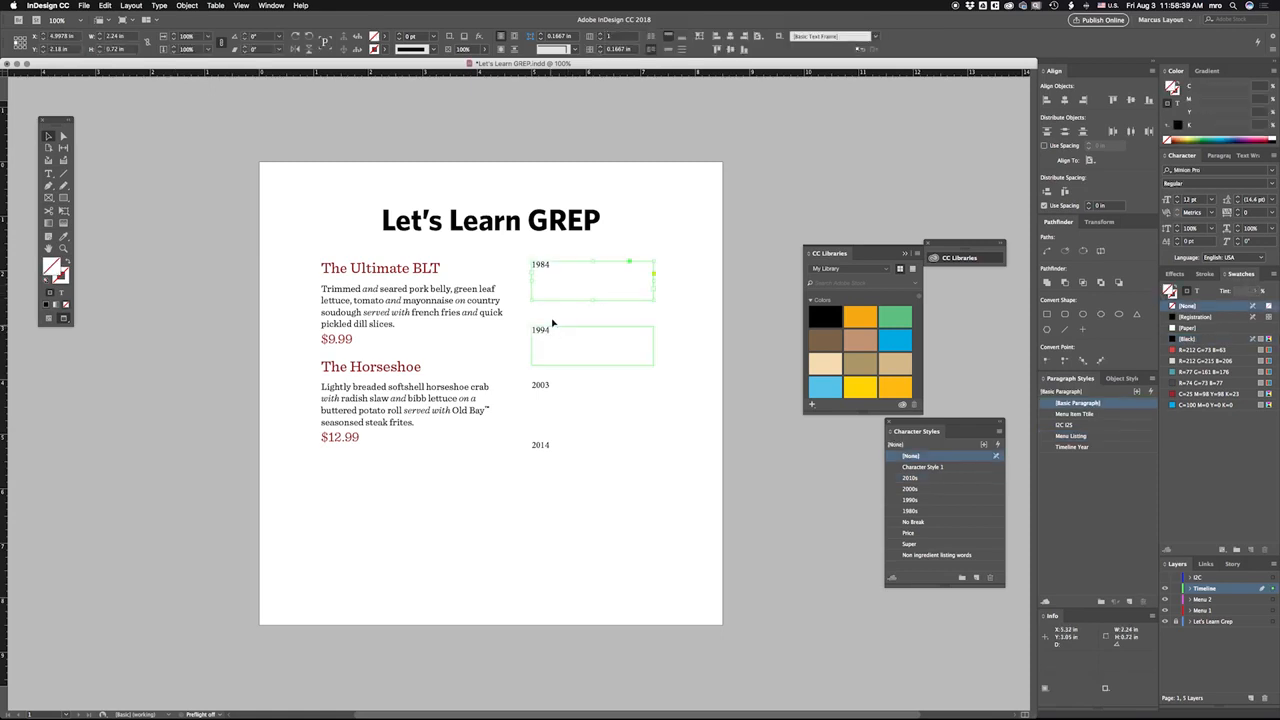
pyautogui.doubleClick(546, 272)
pyautogui.doubleClick(546, 272)
pyautogui.click(777, 266)
pyautogui.click(48, 135)
pyautogui.click(584, 279)
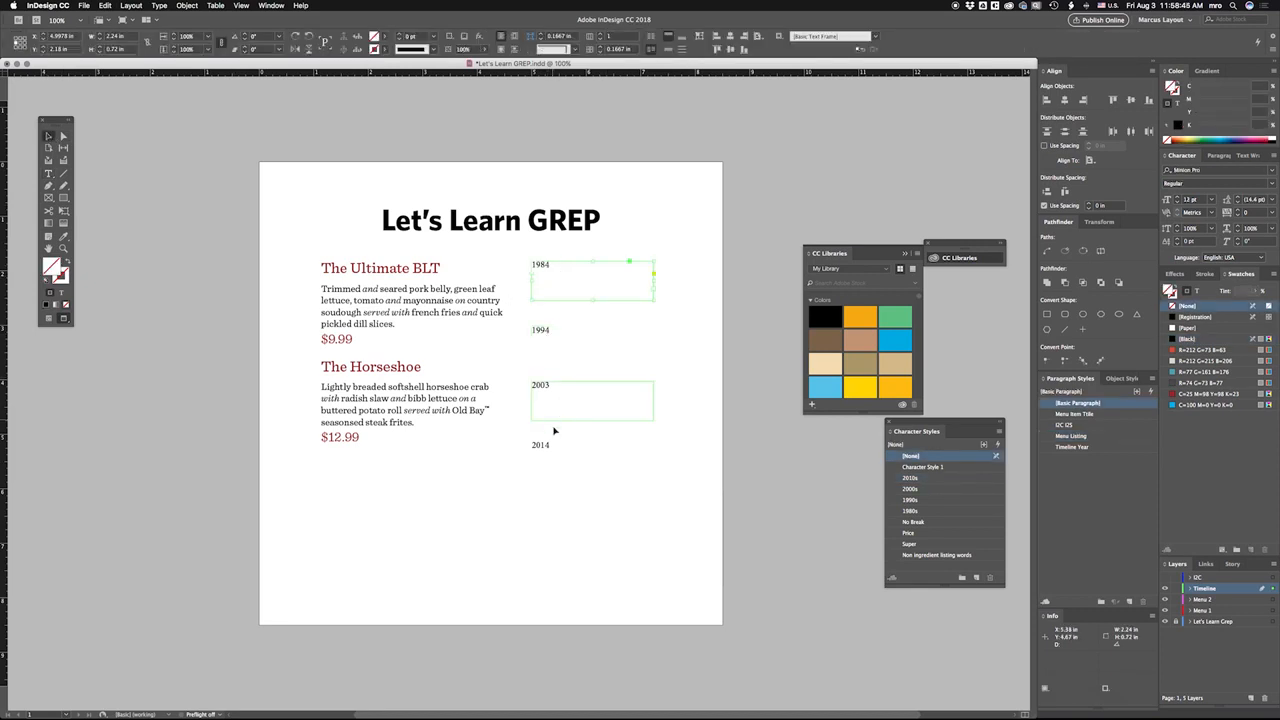
pyautogui.moveTo(565, 514); pyautogui.dragTo(556, 272)
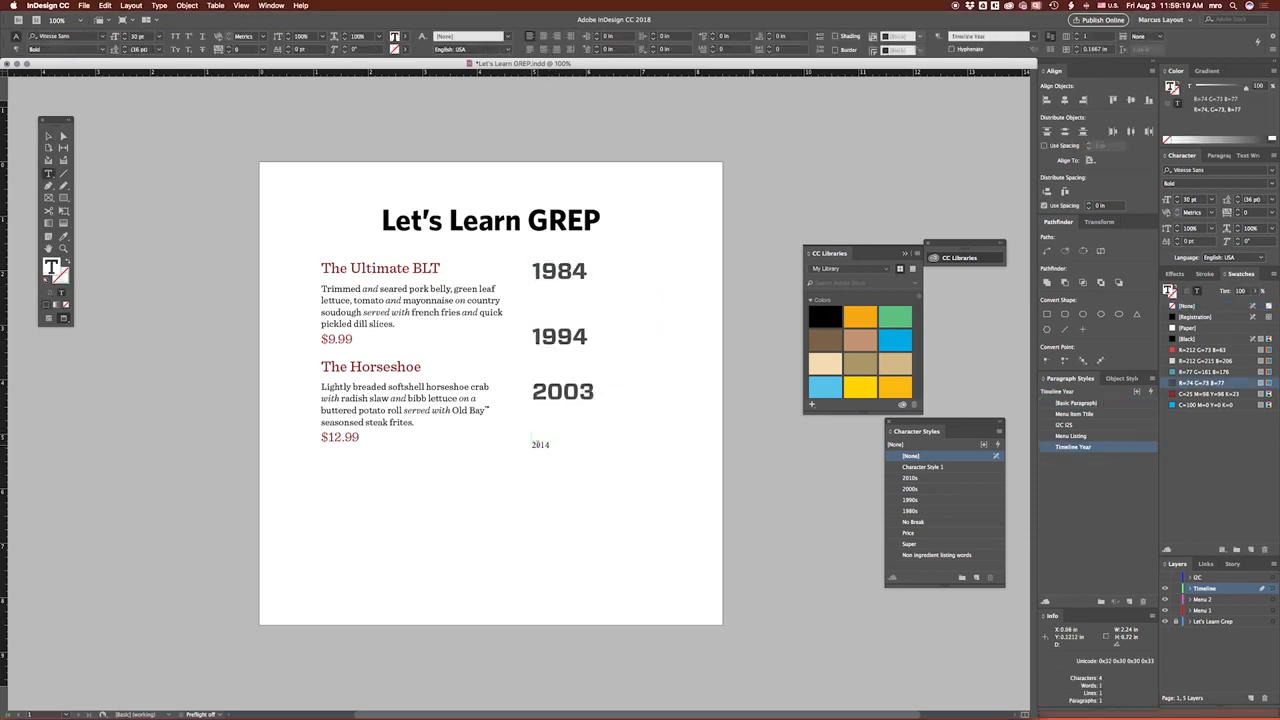
pyautogui.click(1075, 449)
pyautogui.press('Escape')
pyautogui.press('super+shift+a')
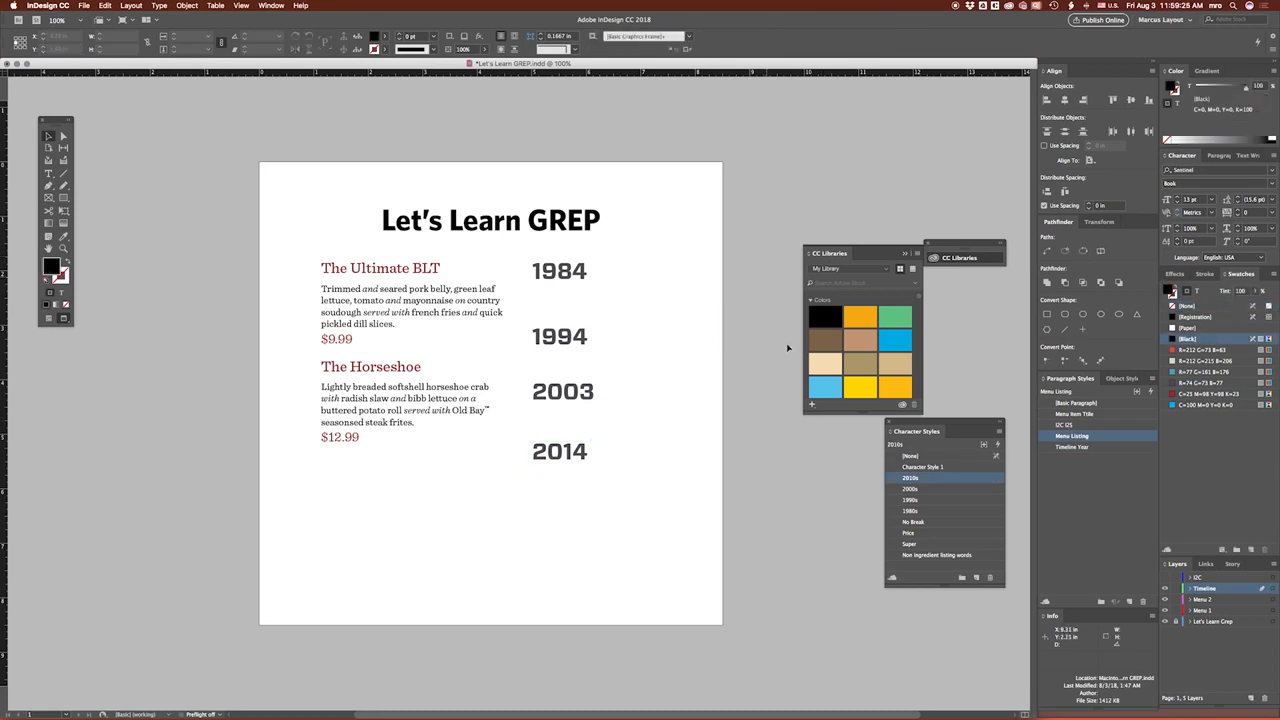
# - Add a GREP style with the expression 198\d to the Timeline Year paragraph style
pyautogui.doubleClick(1075, 449)
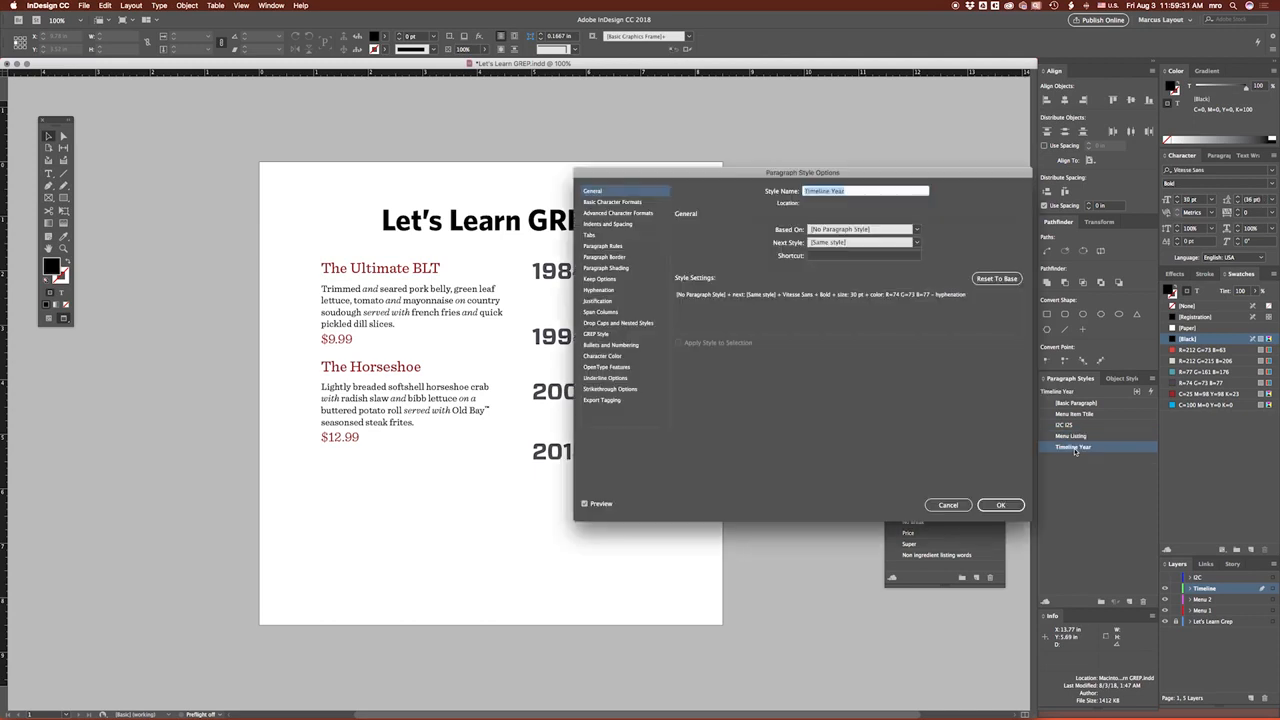
pyautogui.moveTo(690, 168); pyautogui.dragTo(758, 145)
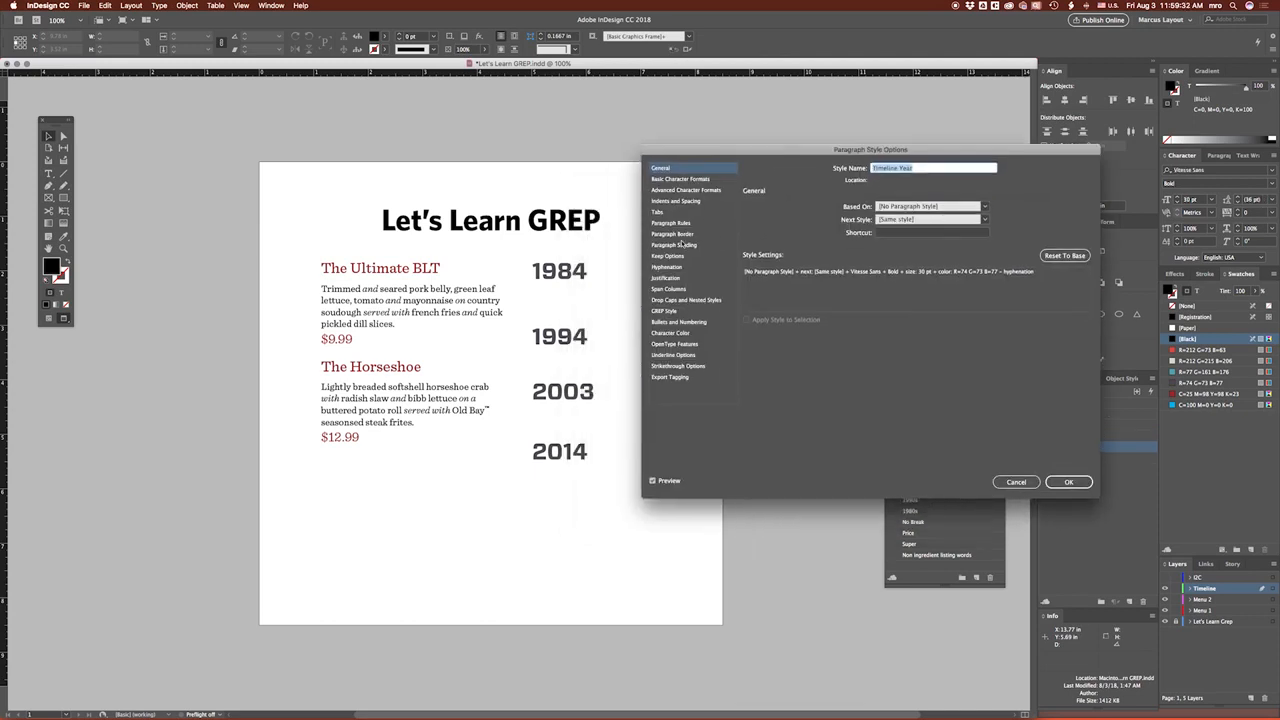
pyautogui.click(665, 311)
pyautogui.click(770, 354)
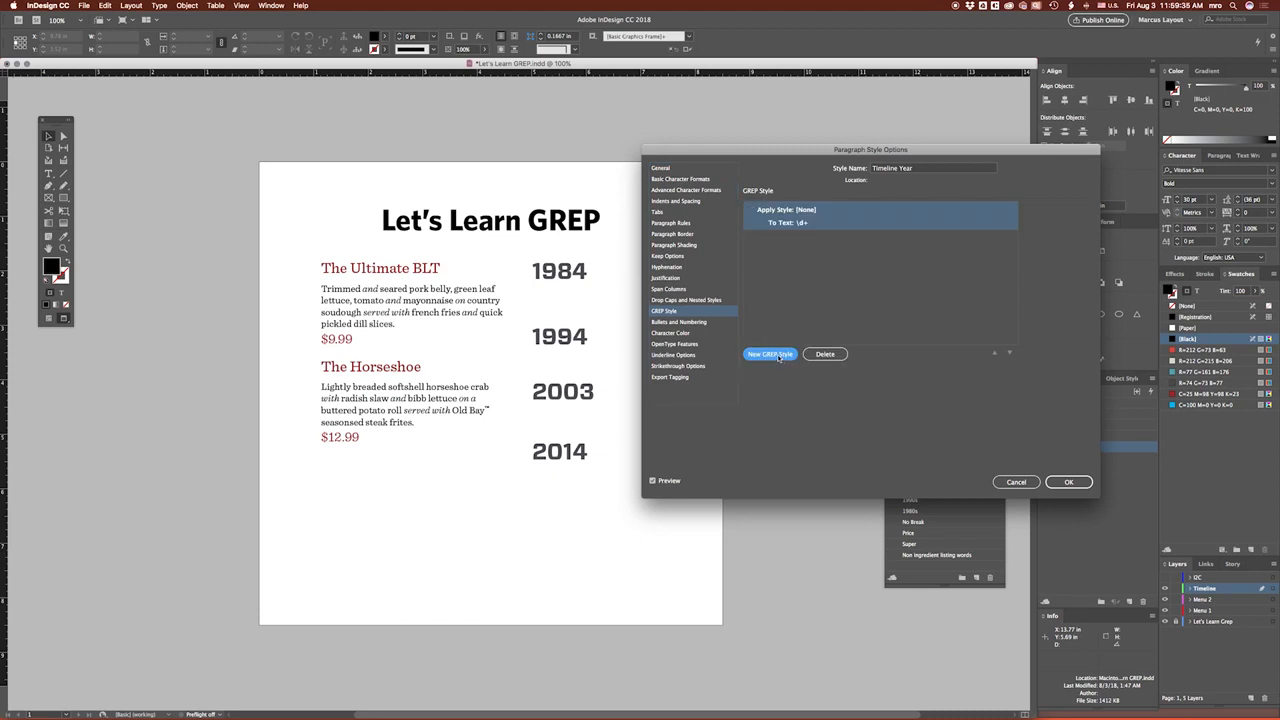
pyautogui.click(803, 222)
pyautogui.click(819, 223)
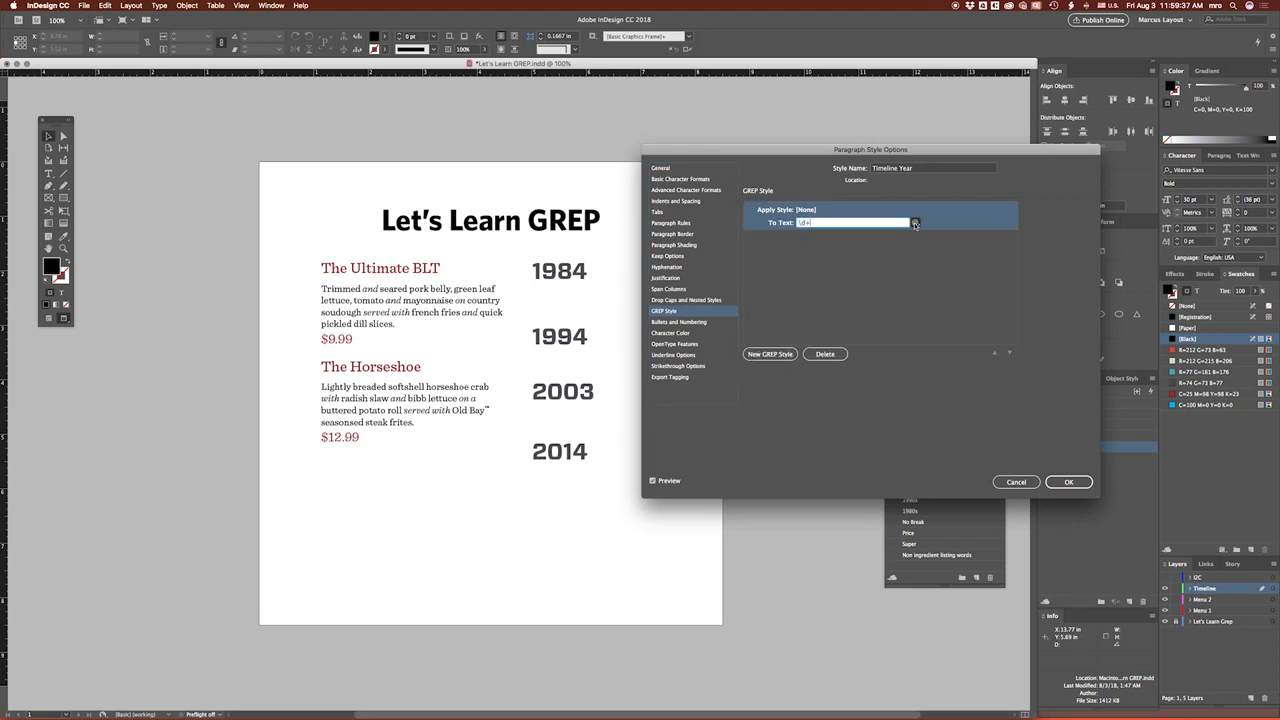
pyautogui.moveTo(817, 223); pyautogui.dragTo(744, 222)
pyautogui.press('BackSpace')
pyautogui.write('198\\d')
# - Set the 198\d GREP style to apply the 1980s character style
pyautogui.click(822, 210)
pyautogui.click(905, 210)
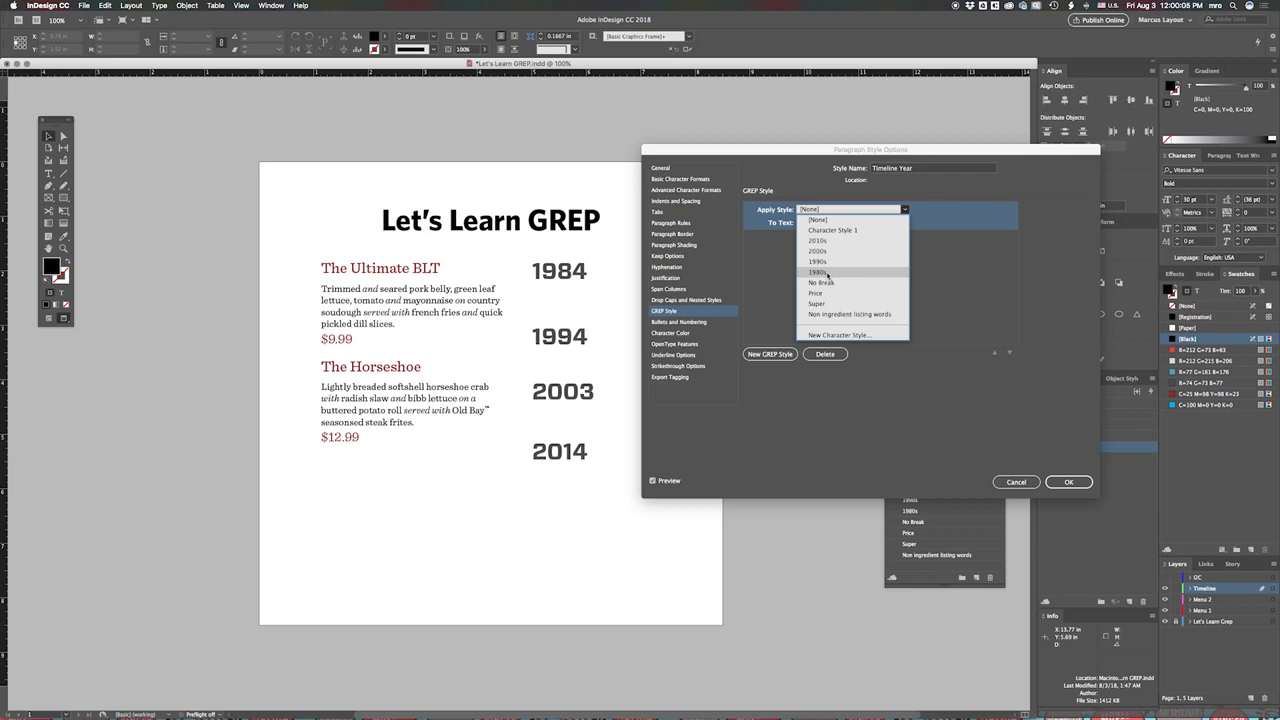
pyautogui.click(827, 273)
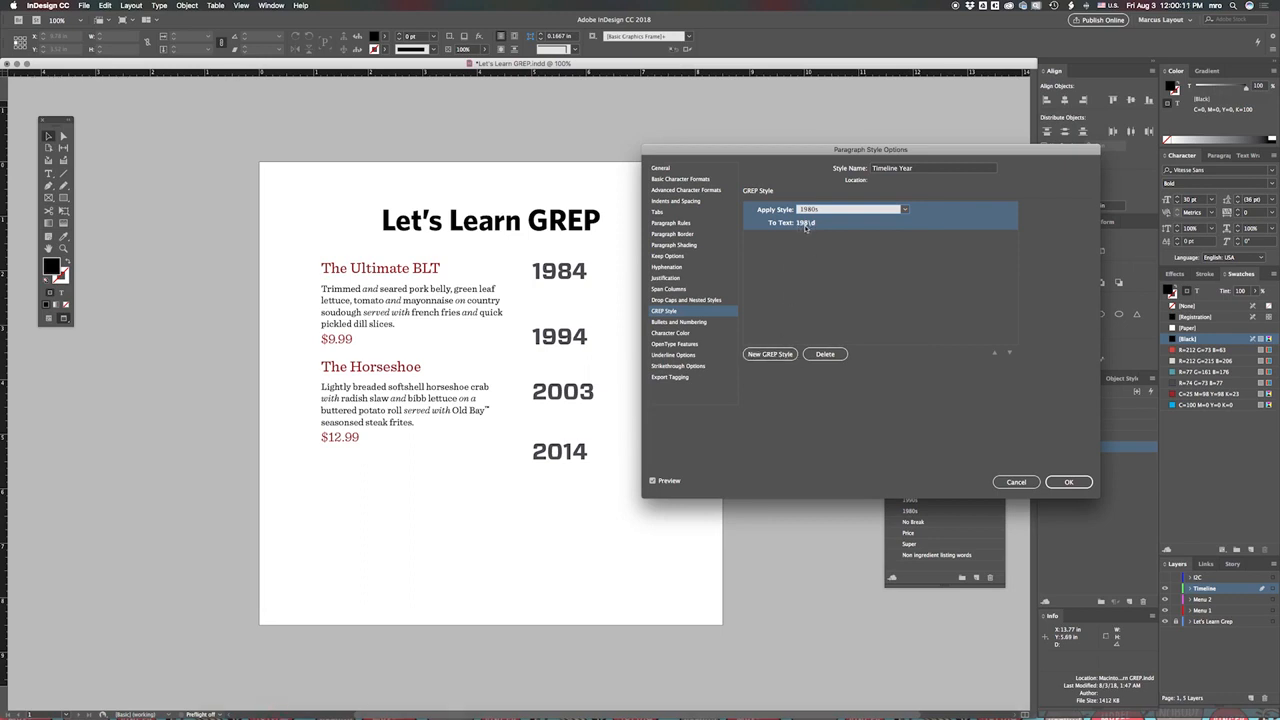
# - Add a second GREP style to Timeline Year that applies the 1990s character style to the expression 199\d
pyautogui.click(785, 358)
pyautogui.click(802, 251)
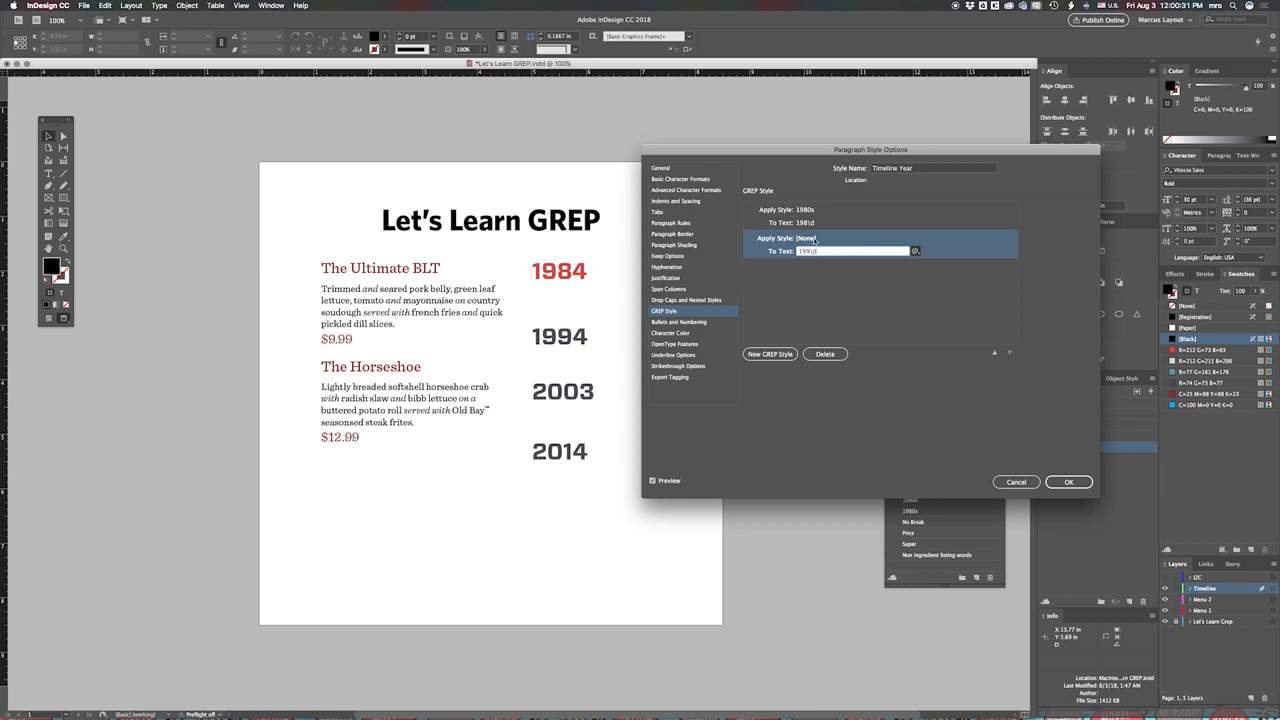
pyautogui.click(815, 240)
pyautogui.click(905, 238)
pyautogui.click(818, 300)
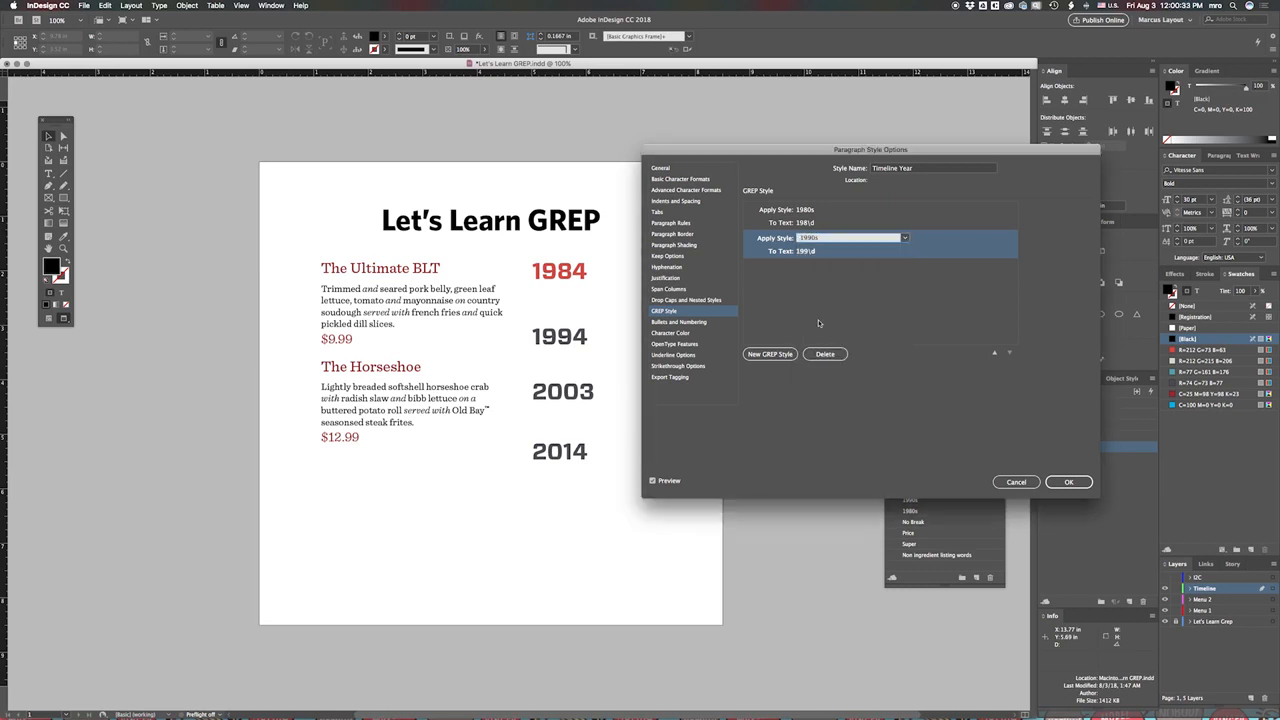
# - Add a third GREP style to Timeline Year that applies the 2000s character style to the expression 200\d
pyautogui.click(786, 355)
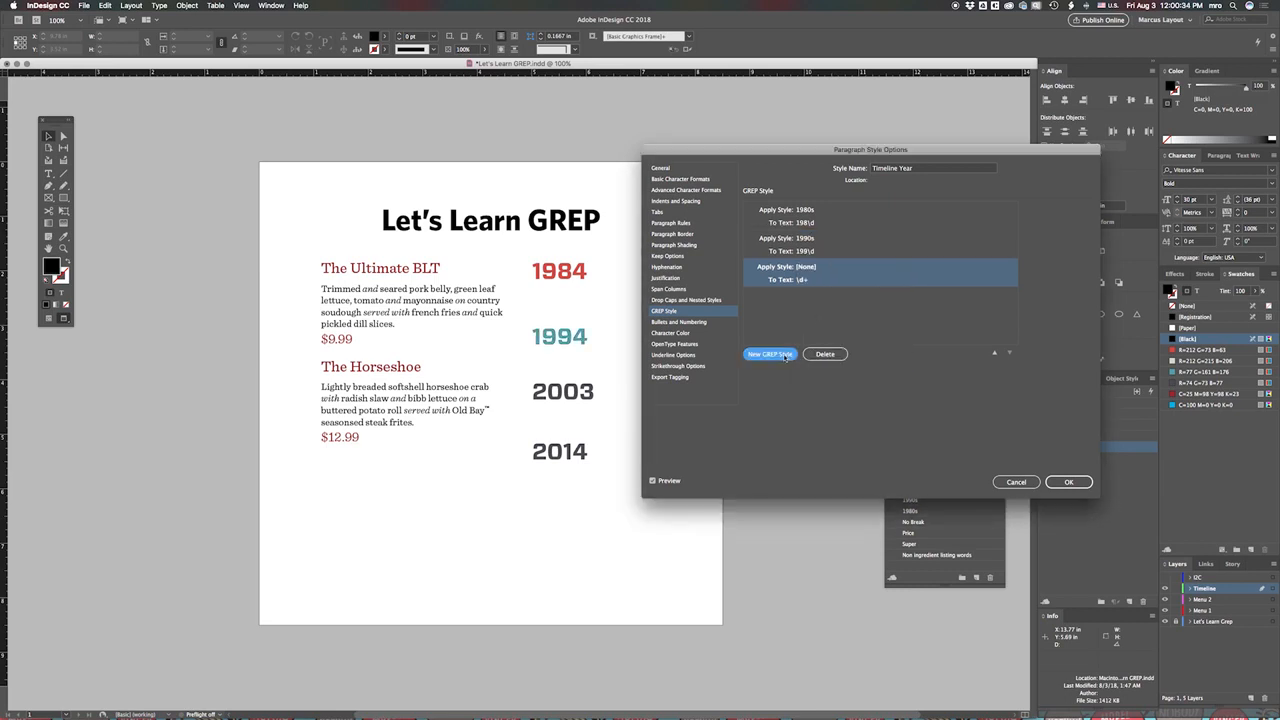
pyautogui.click(806, 280)
pyautogui.press('BackSpace')
pyautogui.write('2')
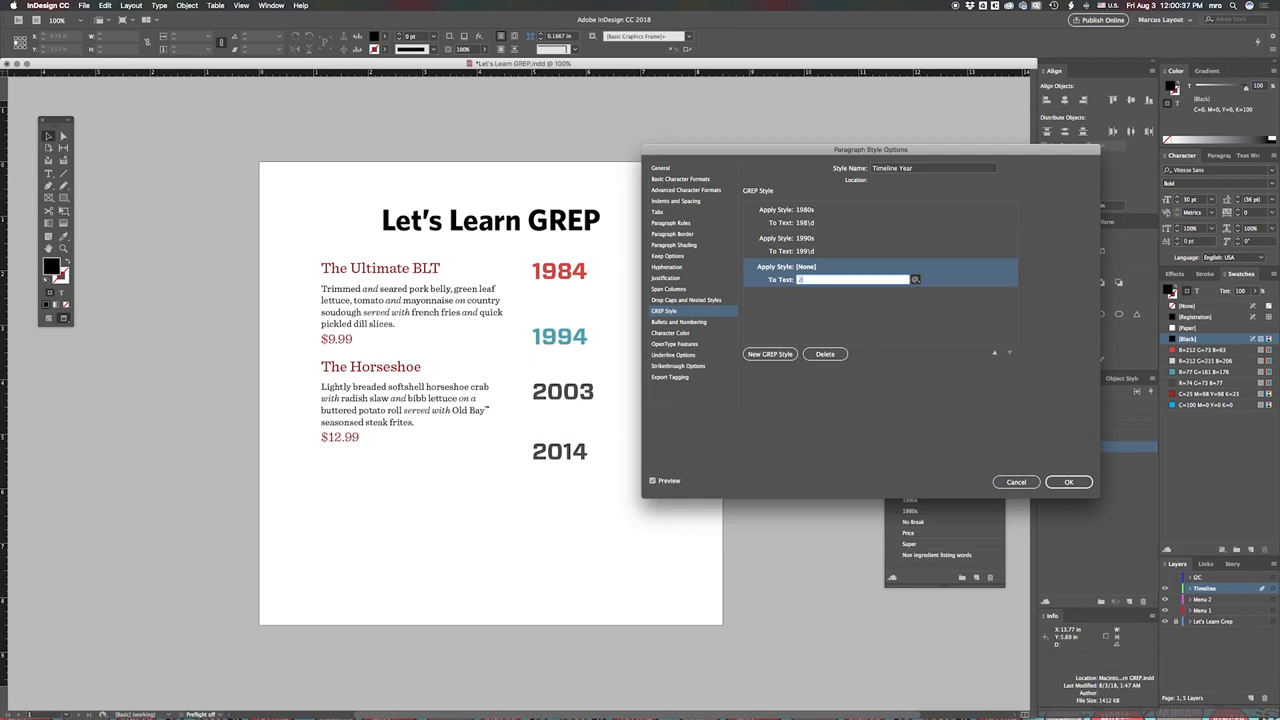
pyautogui.write('00\\d')
pyautogui.click(916, 268)
pyautogui.click(903, 266)
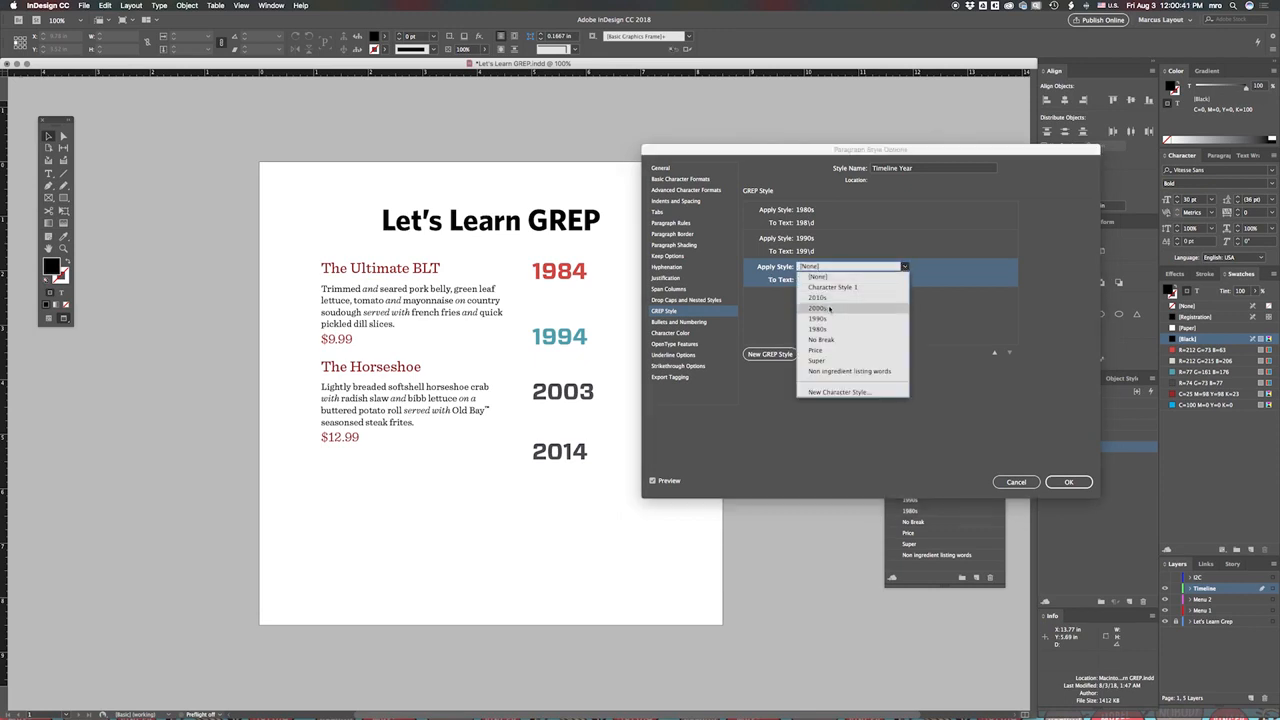
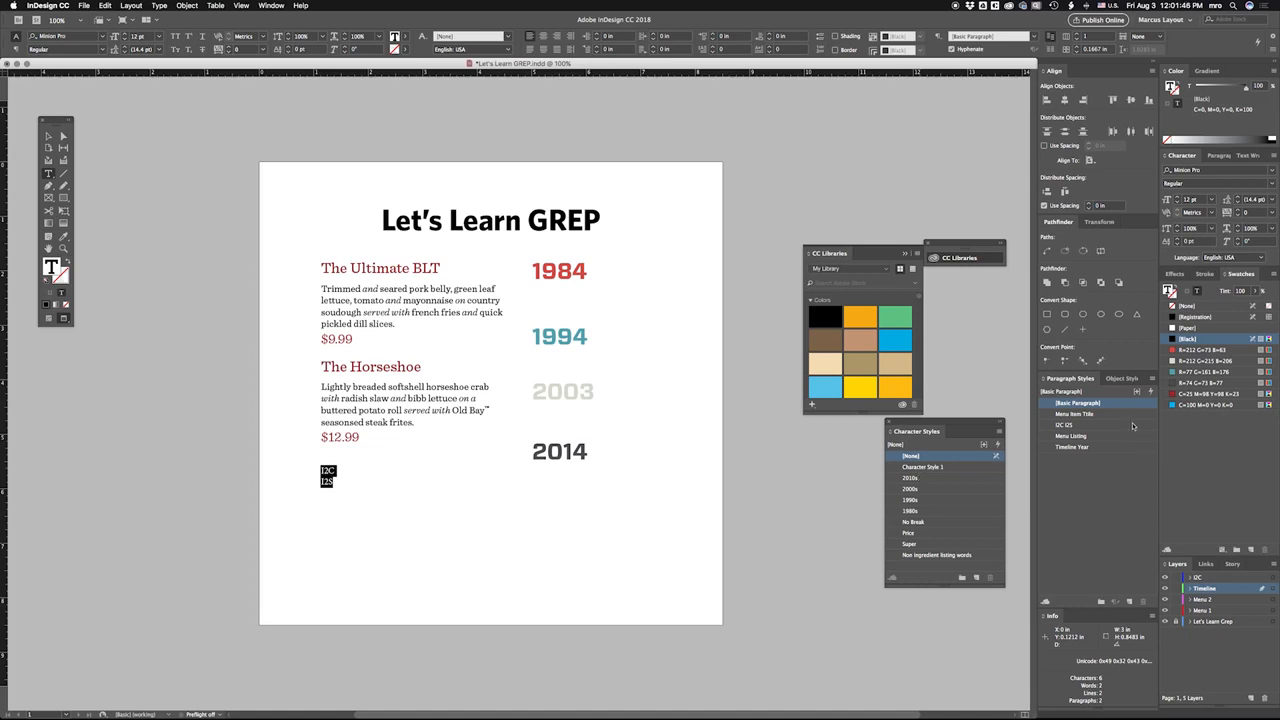
# - Apply the I2C I2S paragraph style to the two lines I2C and I2S, and deselect the text
pyautogui.click(1064, 425)
pyautogui.click(366, 508)
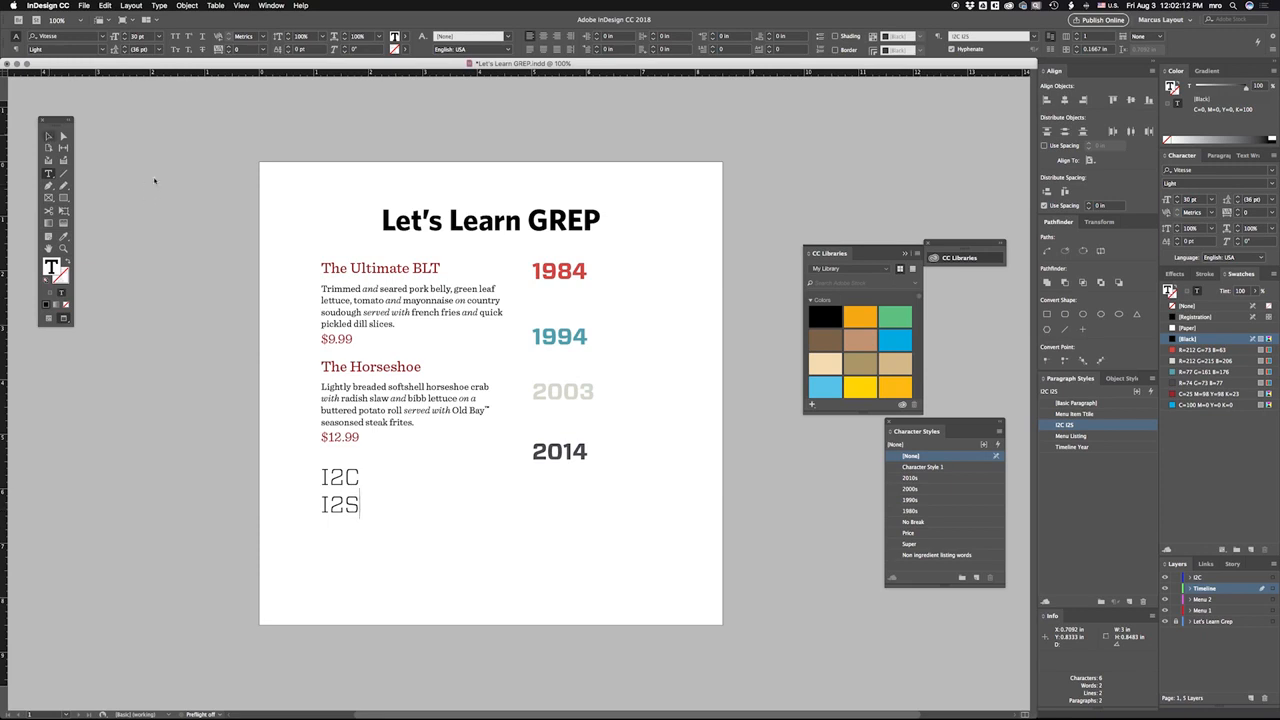
pyautogui.click(48, 135)
pyautogui.press('super+shift+a')
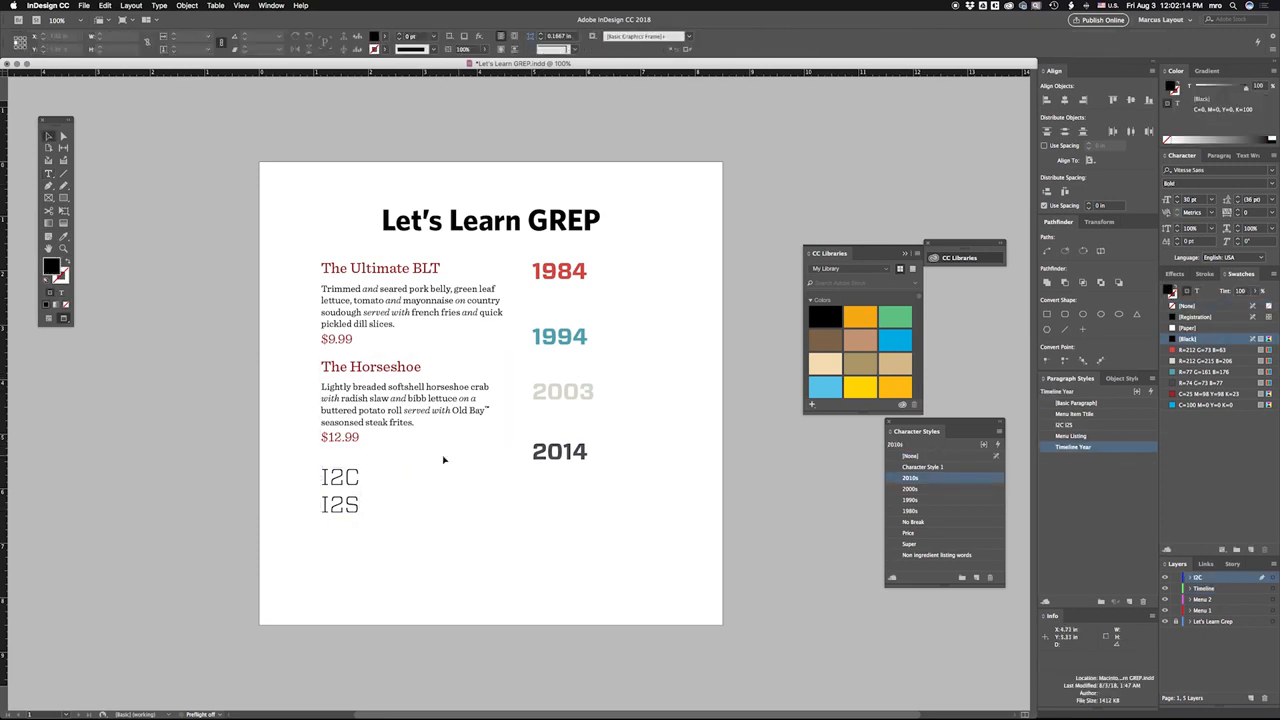
# - Examine the digit 2 in the I2C line by selecting it, and deselect the frame
pyautogui.click(350, 490)
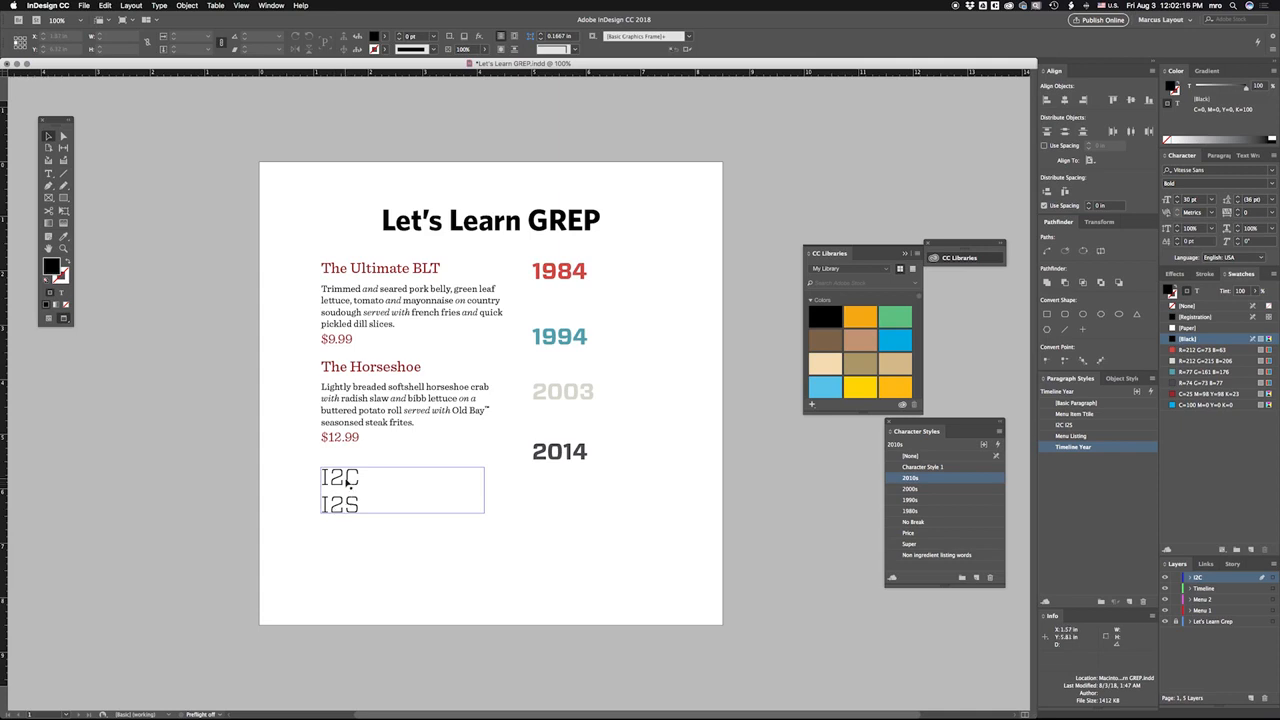
pyautogui.doubleClick(345, 478)
pyautogui.moveTo(345, 478); pyautogui.dragTo(332, 478)
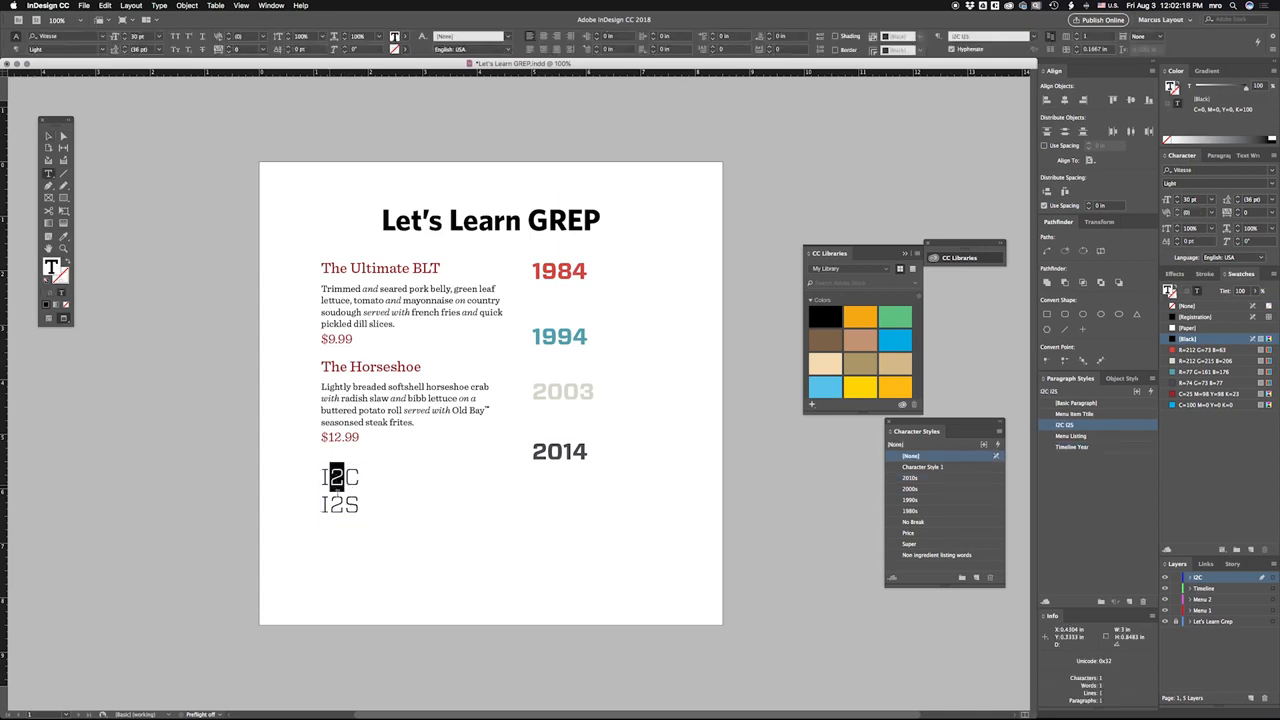
pyautogui.click(47, 135)
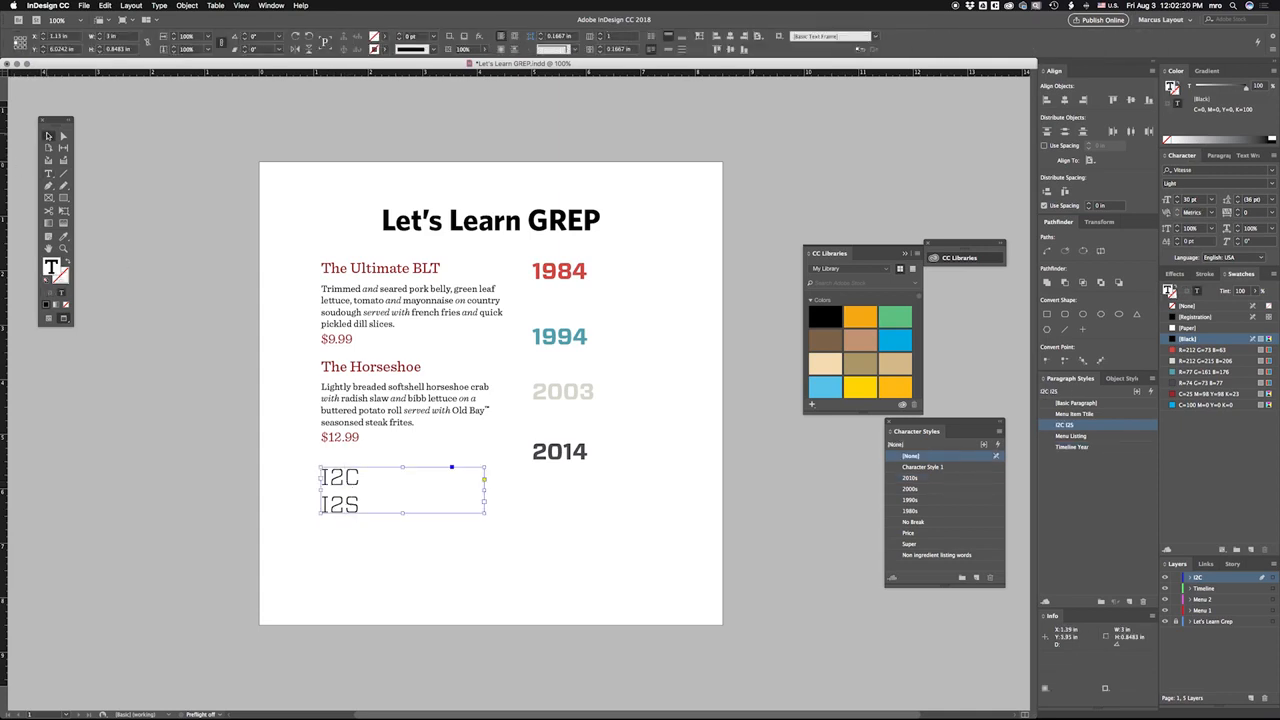
pyautogui.click(154, 267)
pyautogui.hotkey('shift', 'x')
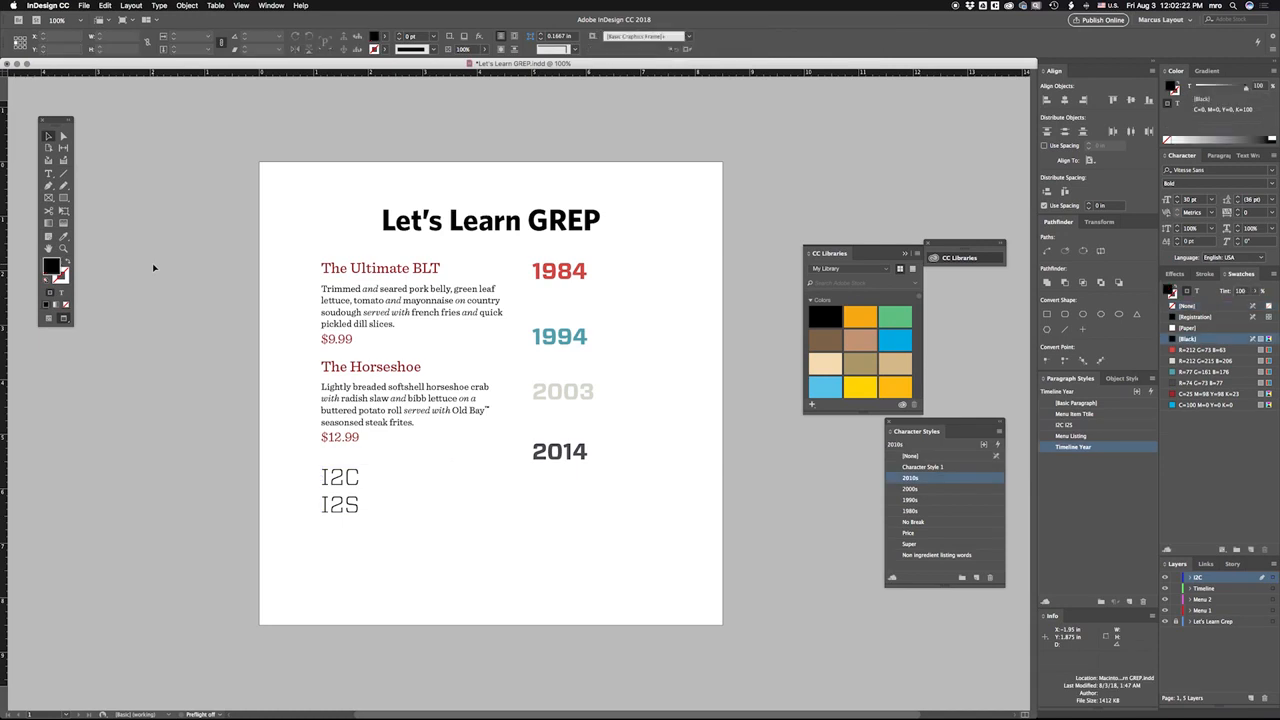
pyautogui.doubleClick(1064, 424)
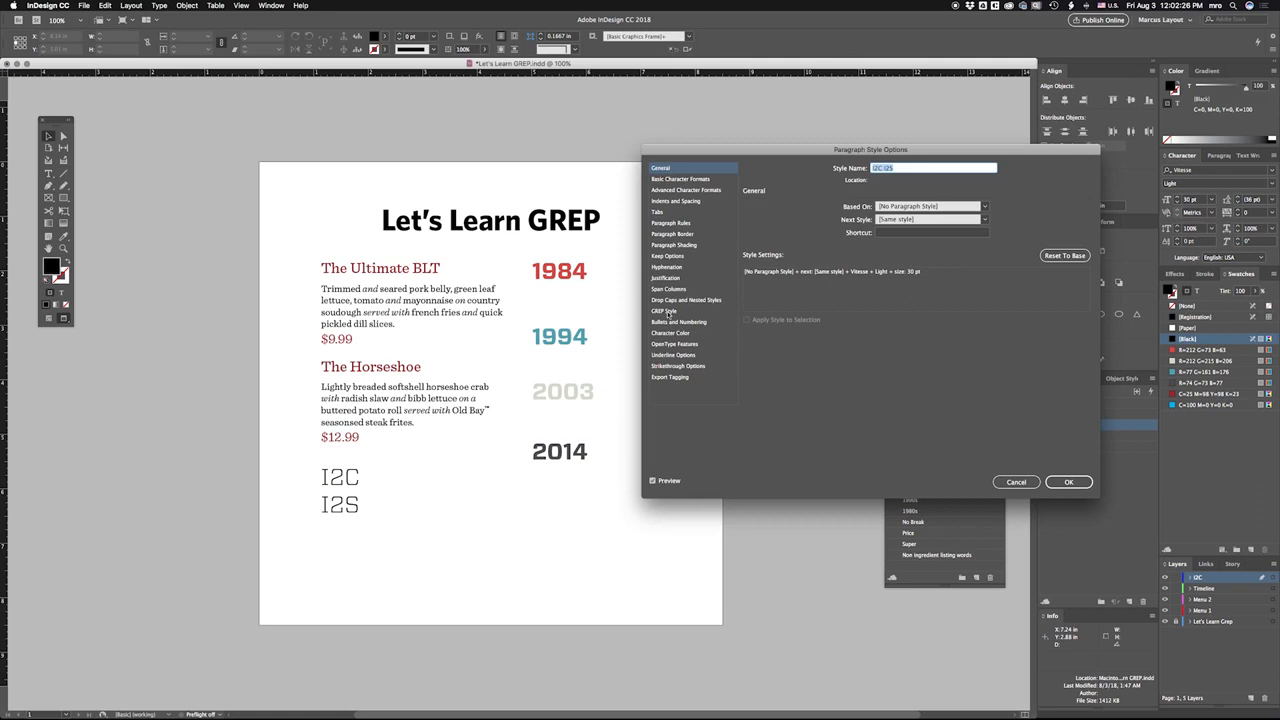
pyautogui.click(665, 311)
pyautogui.click(793, 353)
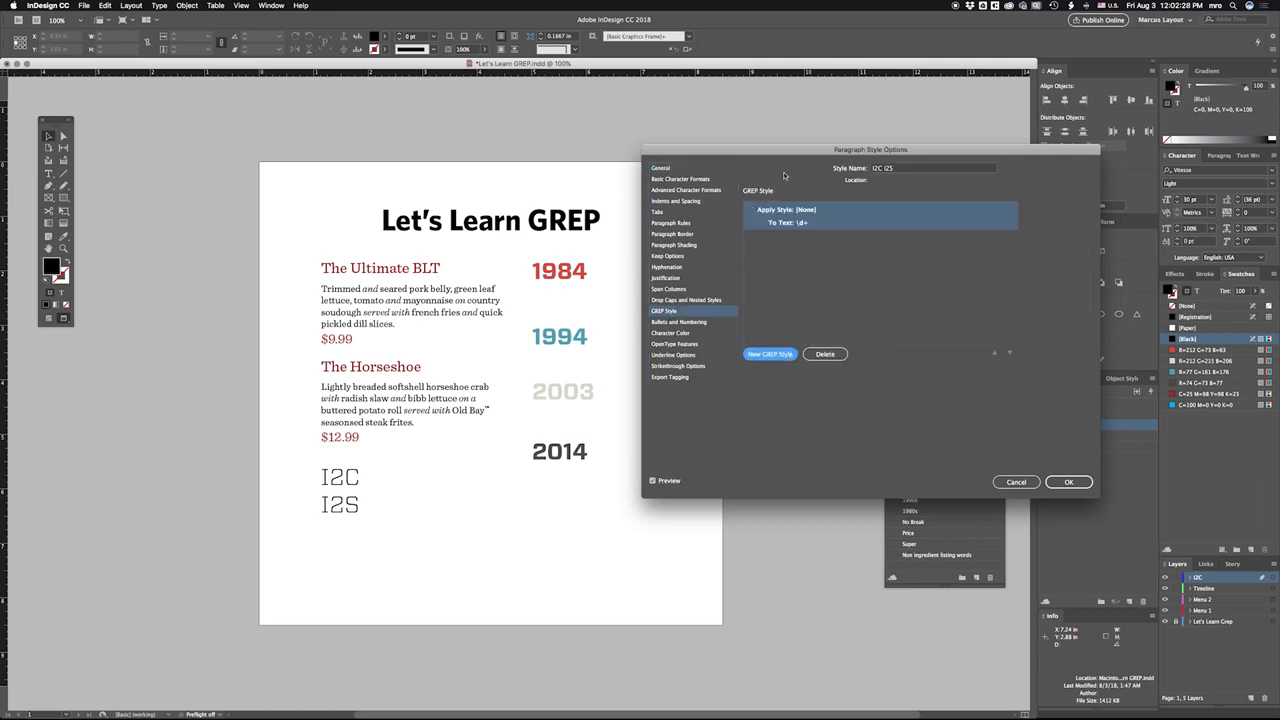
pyautogui.moveTo(770, 153); pyautogui.dragTo(788, 175)
pyautogui.click(828, 244)
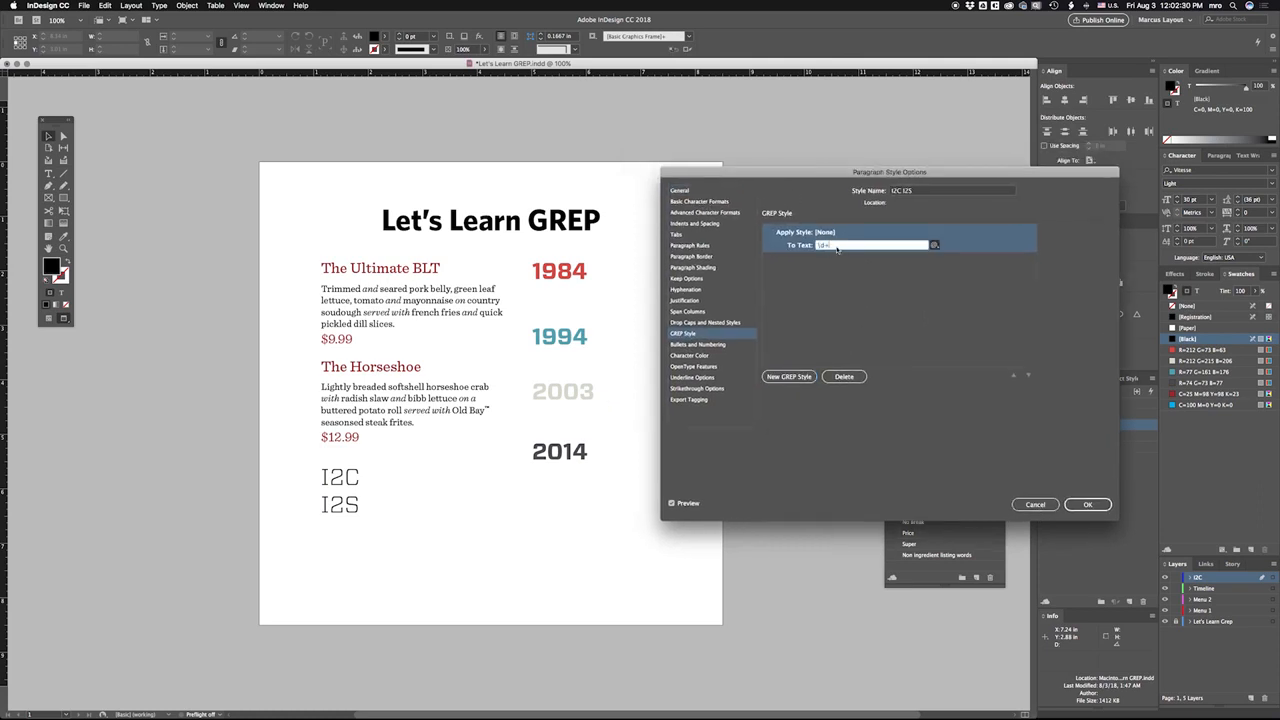
pyautogui.click(935, 245)
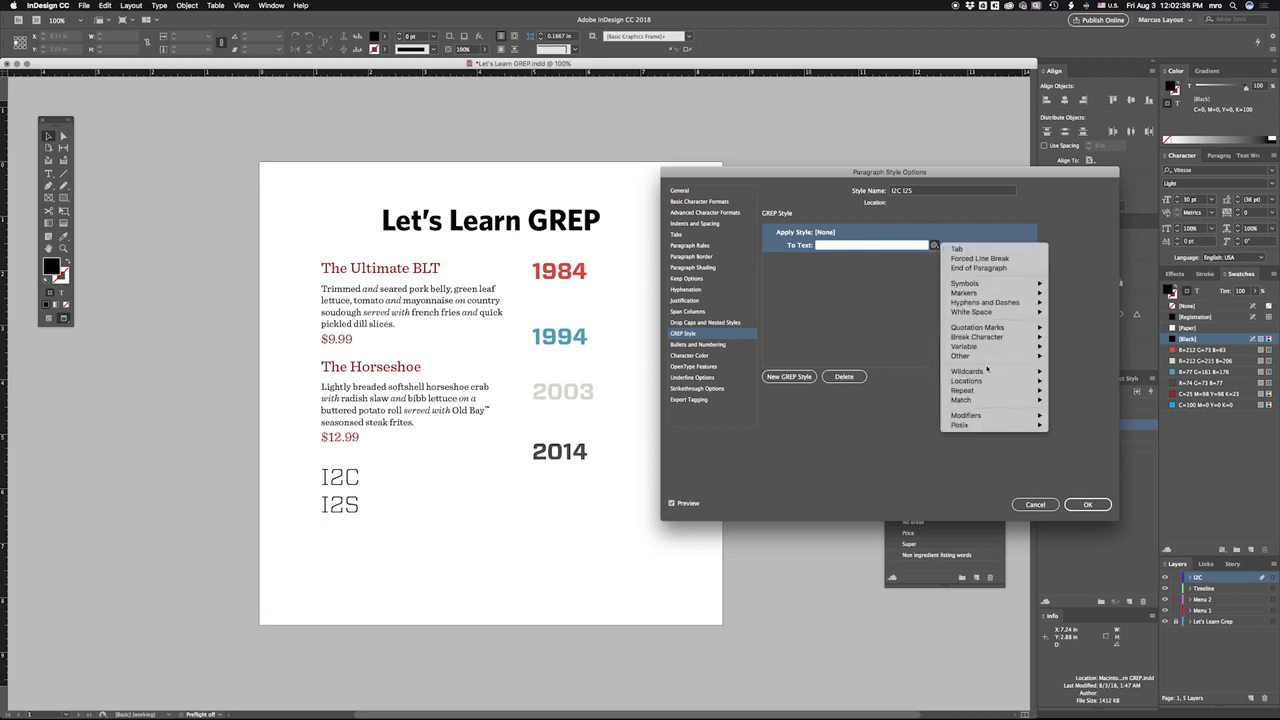
pyautogui.moveTo(1000, 371)
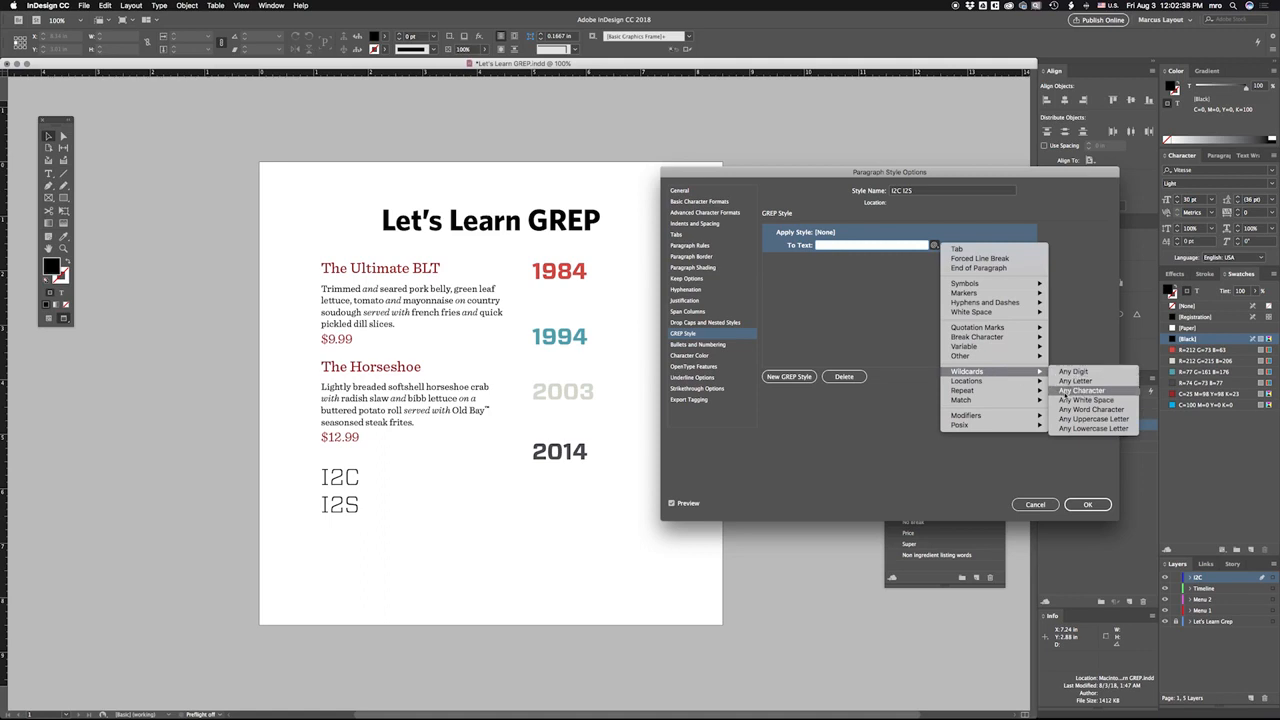
pyautogui.click(1065, 383)
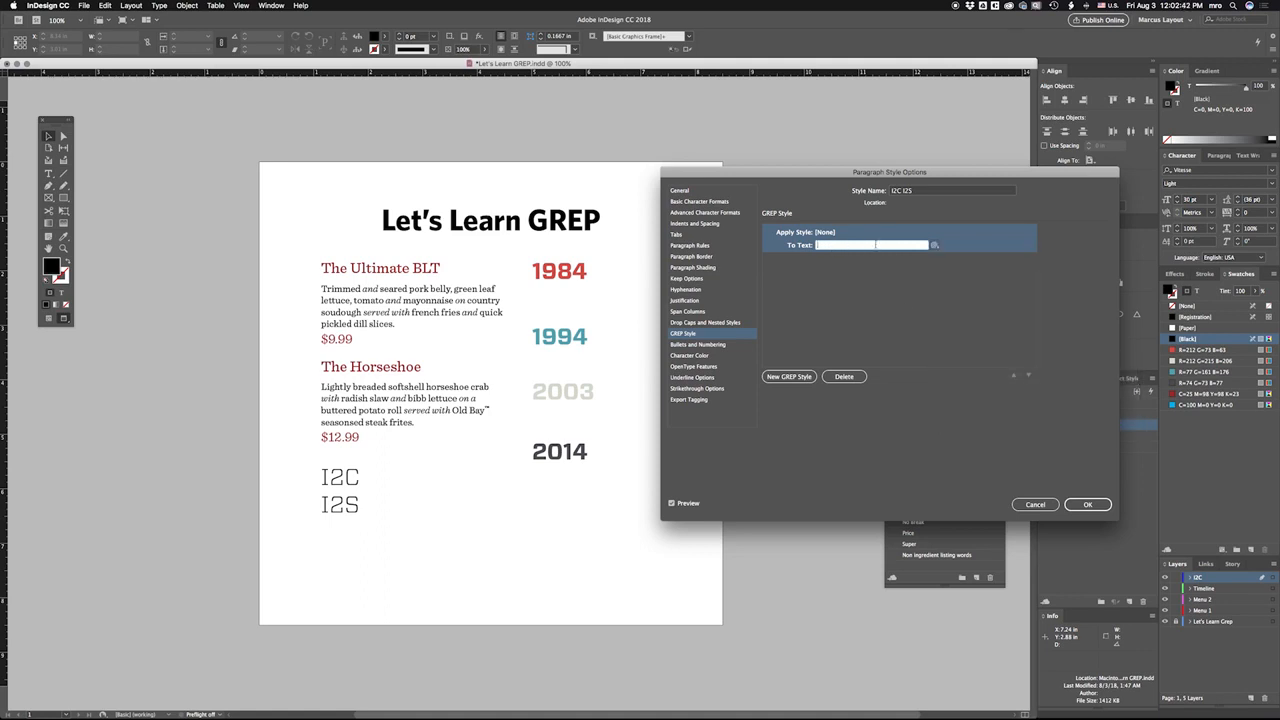
pyautogui.click(935, 245)
pyautogui.moveTo(978, 375)
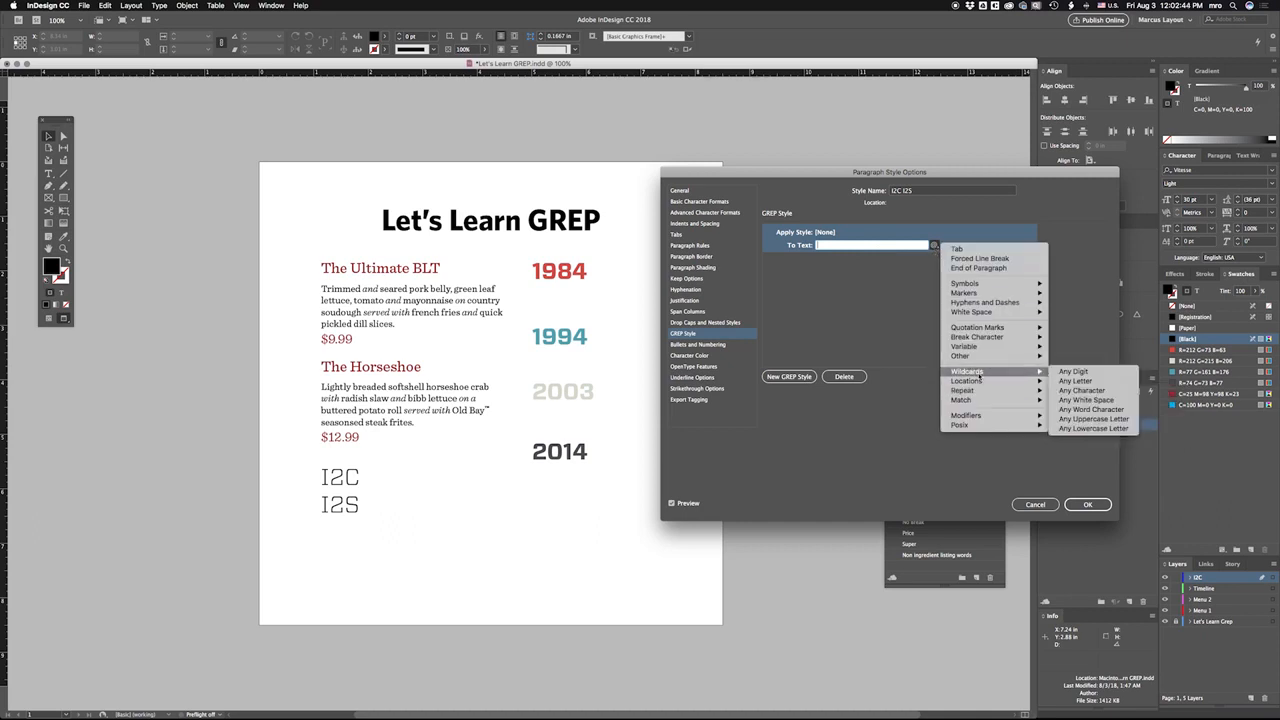
pyautogui.click(1076, 381)
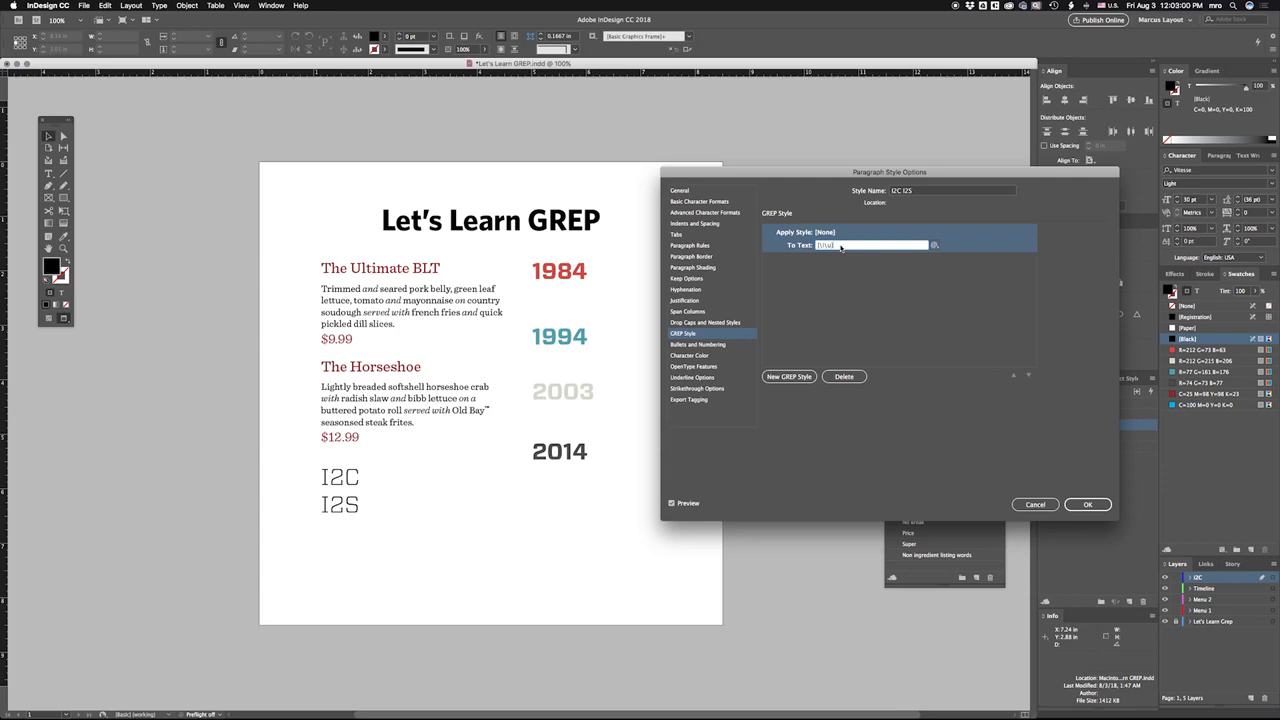
pyautogui.press('BackSpace')
pyautogui.press('BackSpace')
pyautogui.press('BackSpace')
pyautogui.press('BackSpace')
pyautogui.press('BackSpace')
pyautogui.press('BackSpace')
pyautogui.click(1035, 504)
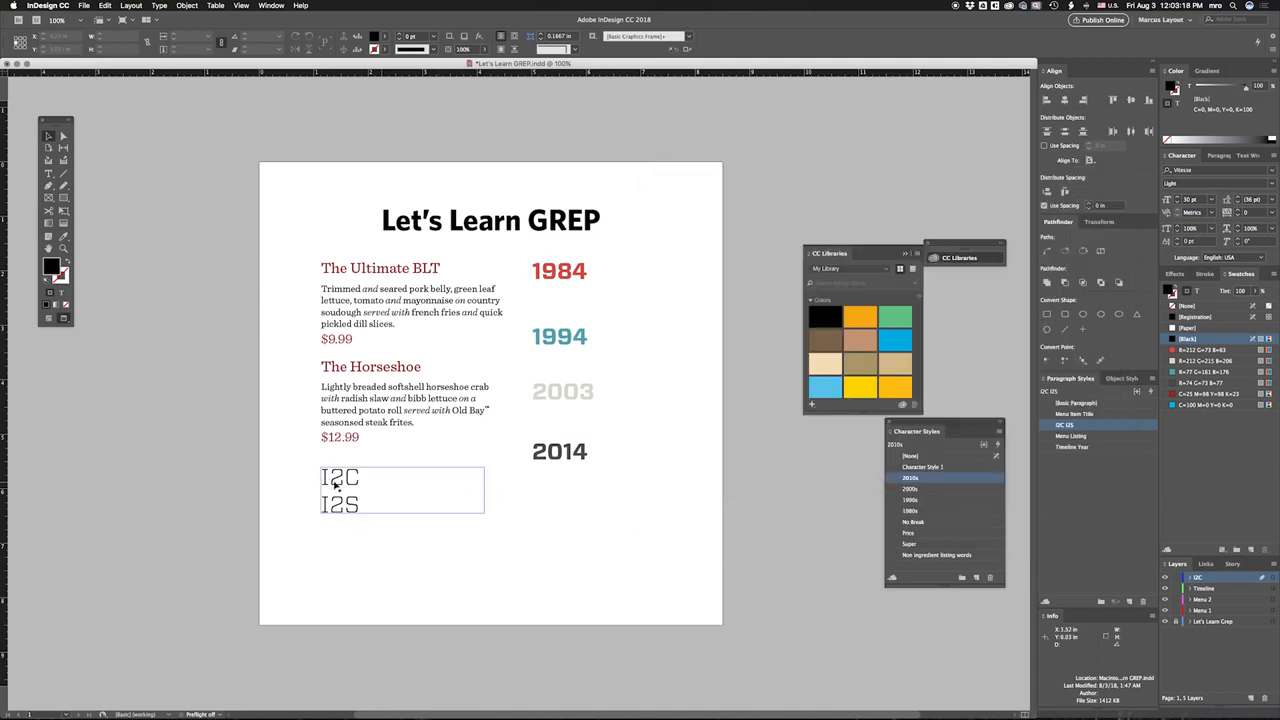
# - Examine the characters after the I in the I2C line by selecting them, and deselect the text
pyautogui.doubleClick(329, 481)
pyautogui.moveTo(331, 479); pyautogui.dragTo(358, 478)
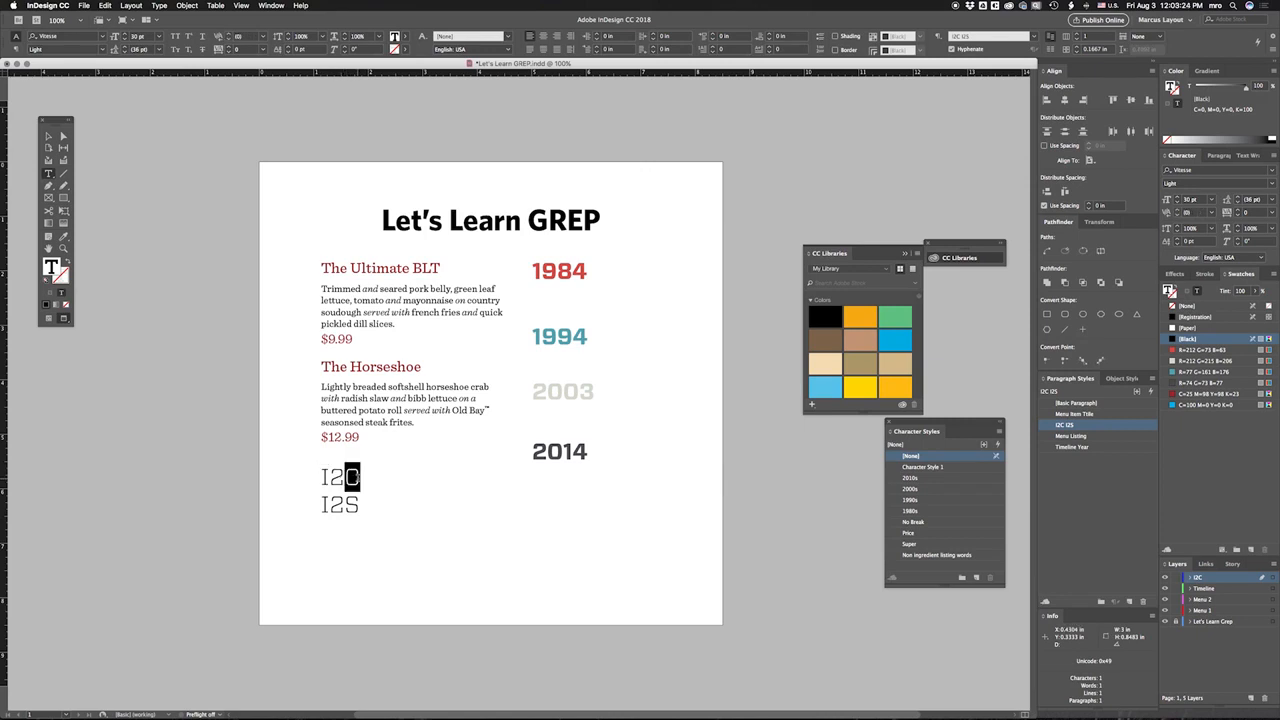
pyautogui.click(386, 502)
# - Add a GREP style to the I2C I2S paragraph style, replacing its default expression with an empty Positive Lookbehind
pyautogui.doubleClick(1060, 426)
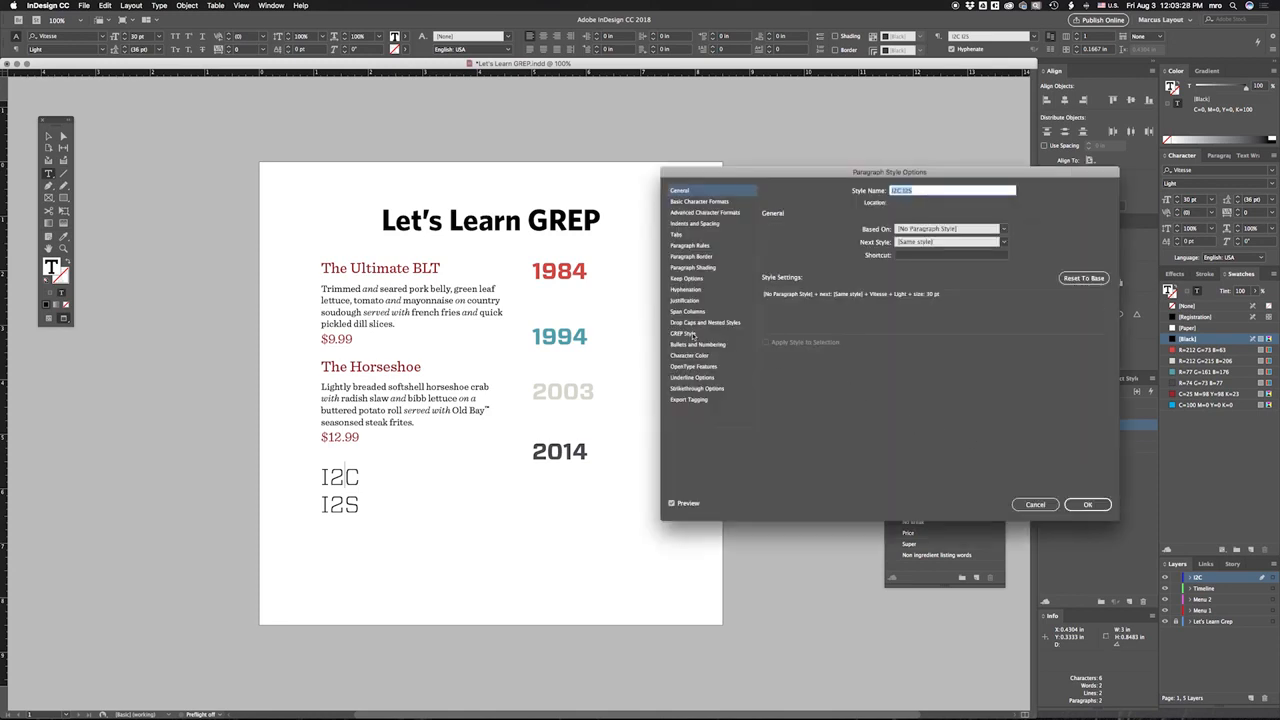
pyautogui.click(692, 335)
pyautogui.click(789, 376)
pyautogui.click(821, 245)
pyautogui.press('BackSpace')
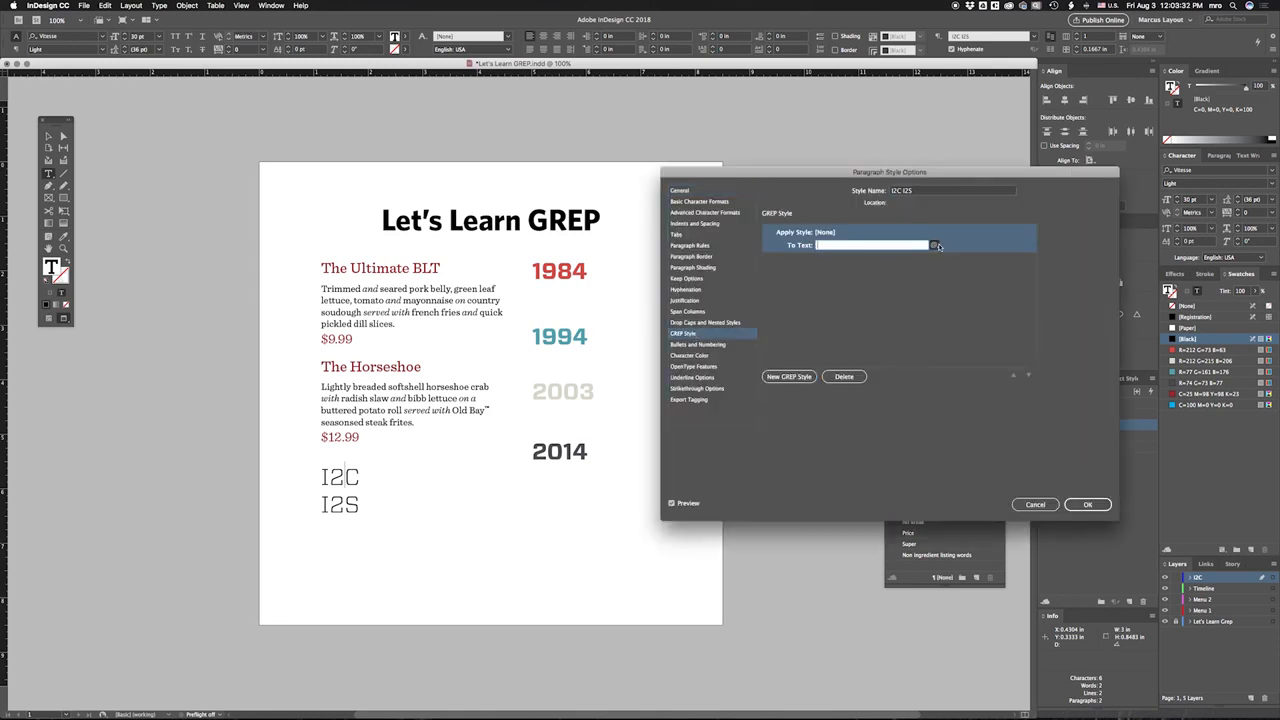
pyautogui.click(934, 245)
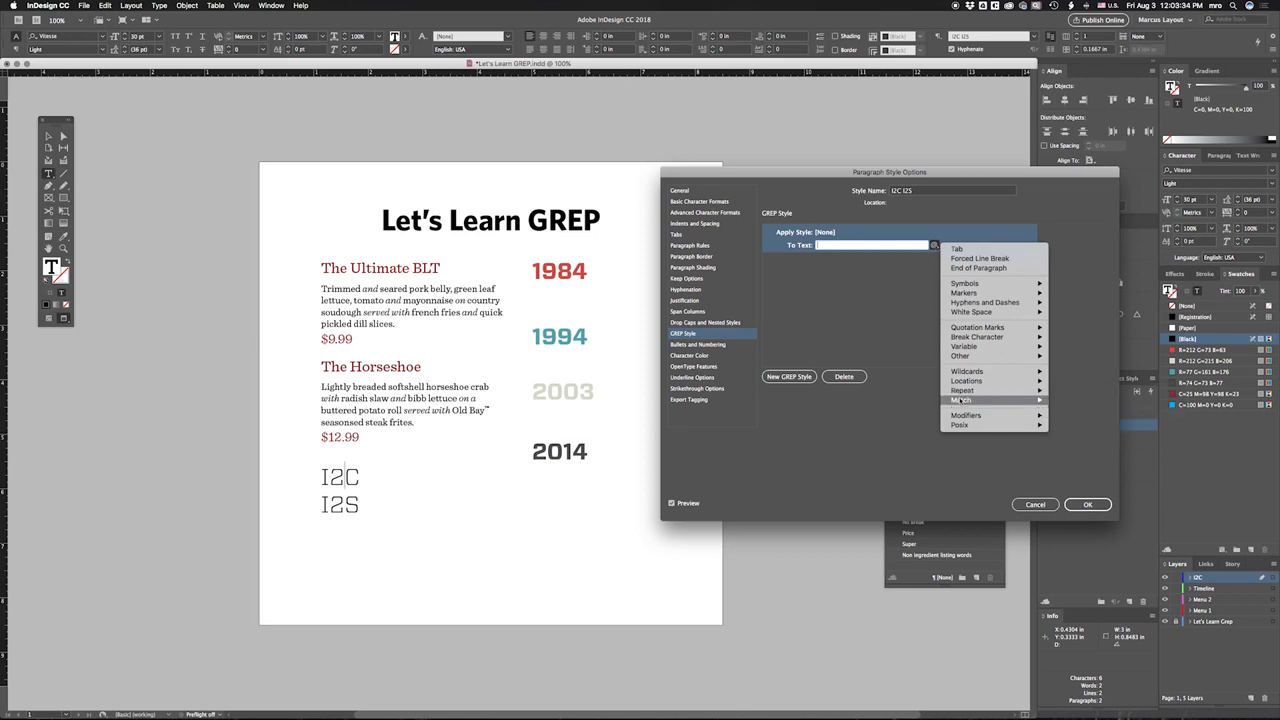
pyautogui.moveTo(965, 400)
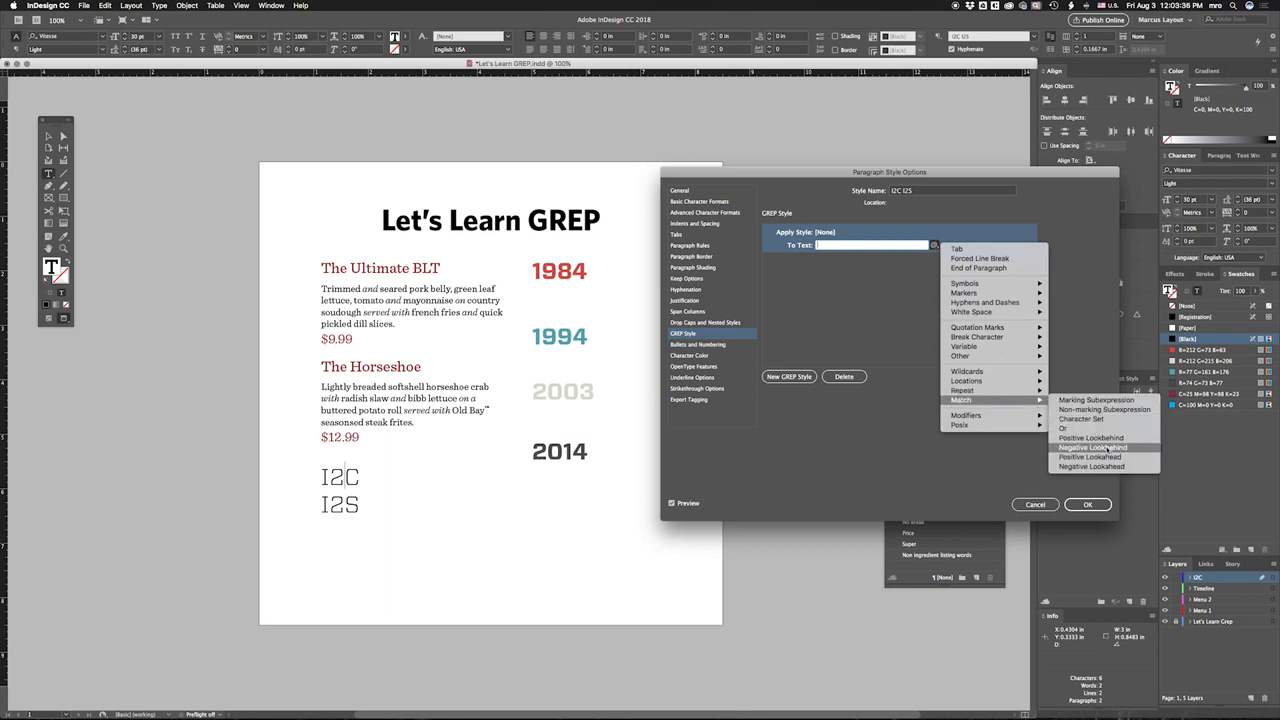
pyautogui.click(1091, 438)
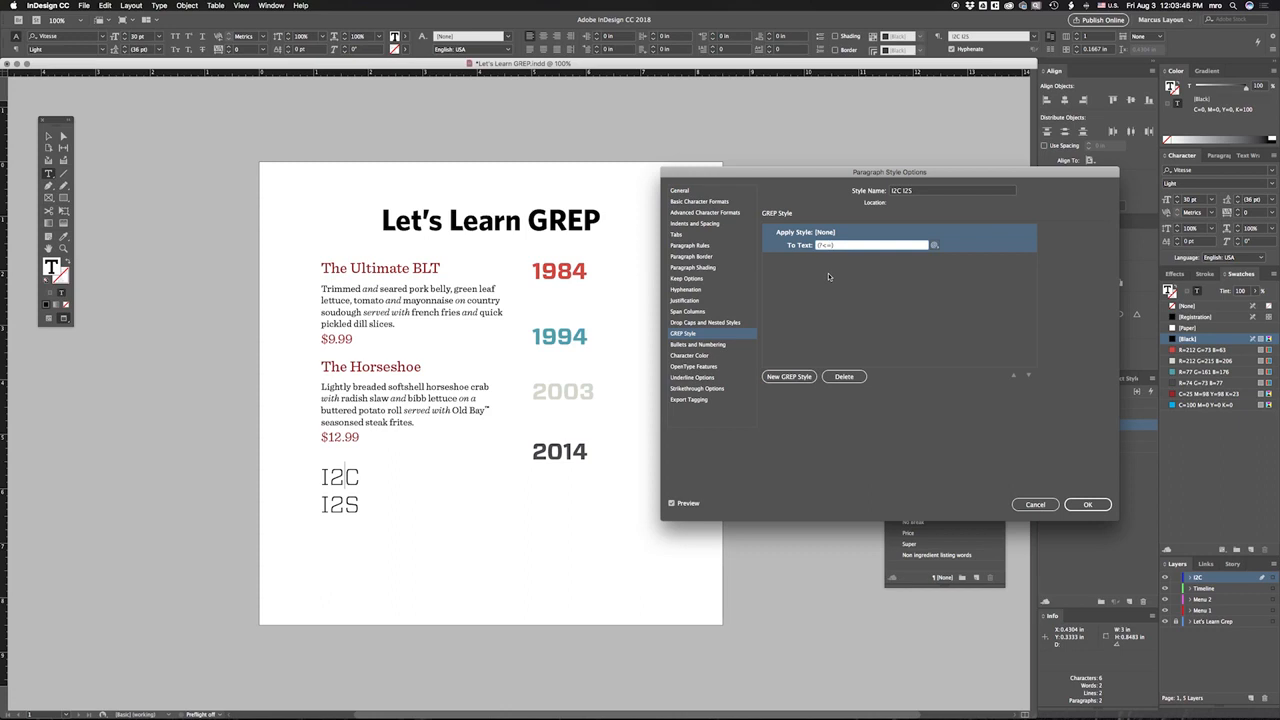
# - Put the Any Letter wildcard inside the lookbehind and add Any Digit after it, forming (?<=[\l\u])\d
pyautogui.click(934, 245)
pyautogui.moveTo(1000, 372)
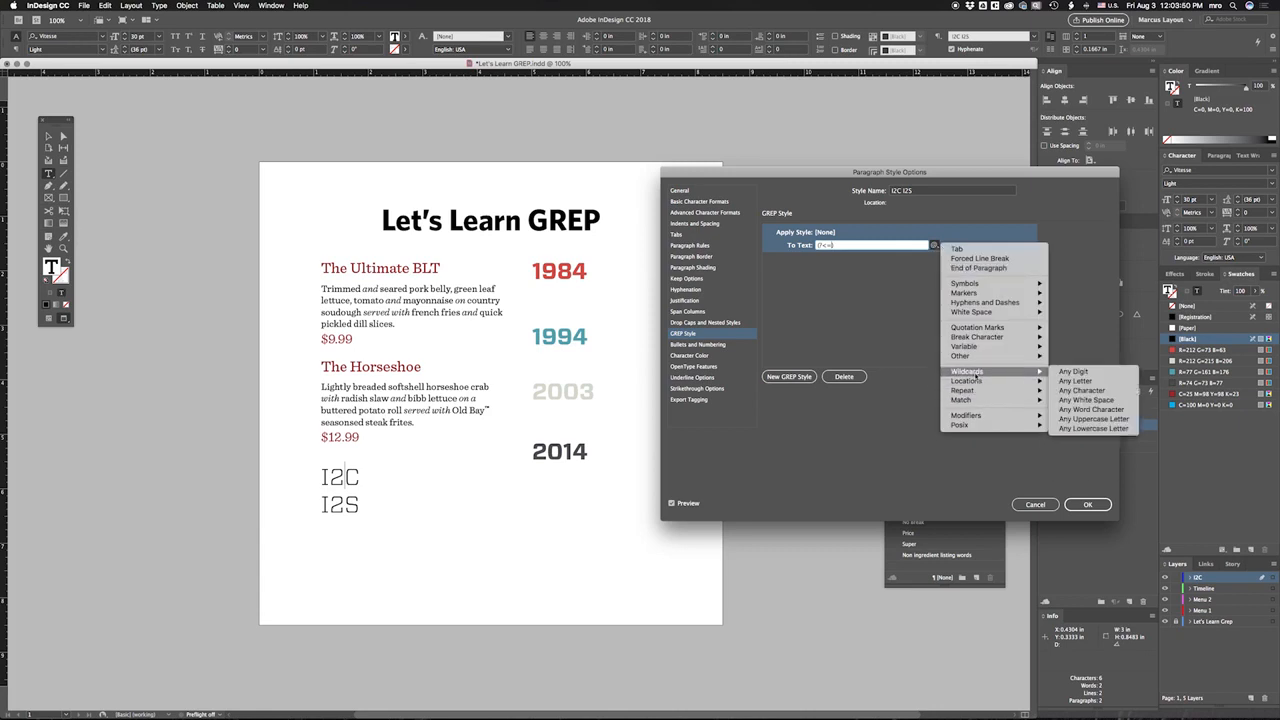
pyautogui.click(1075, 381)
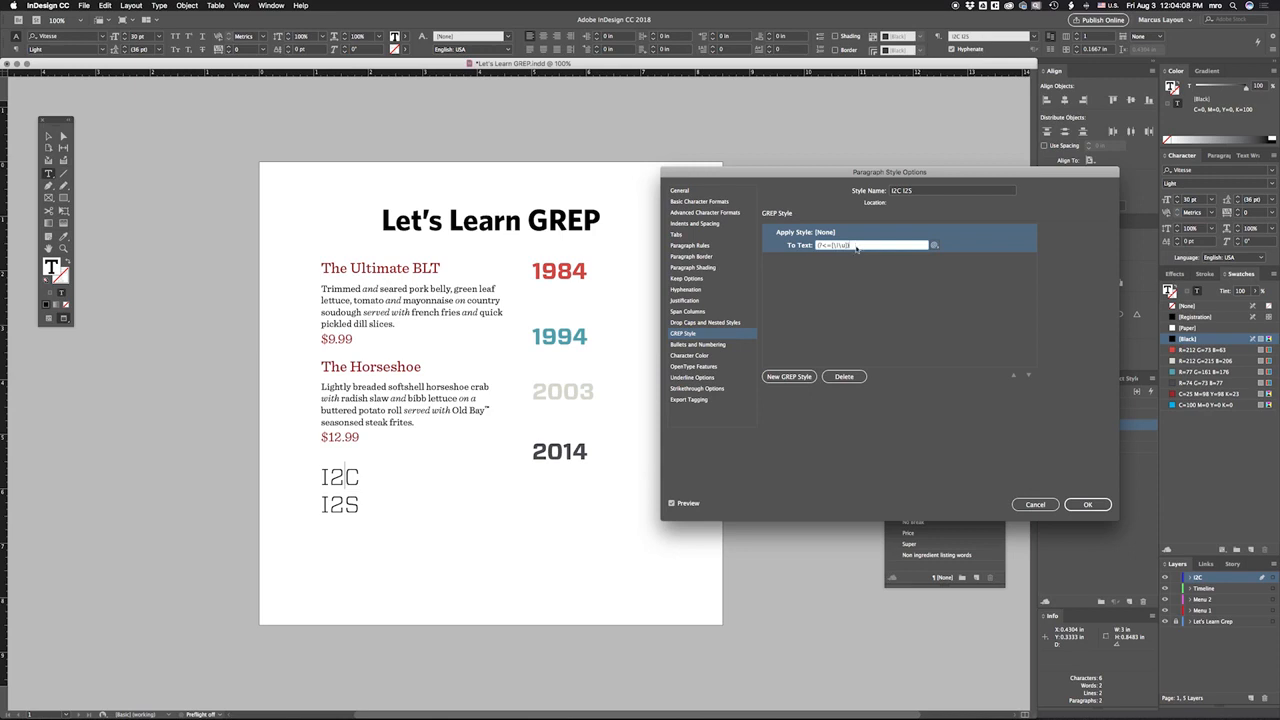
pyautogui.click(935, 247)
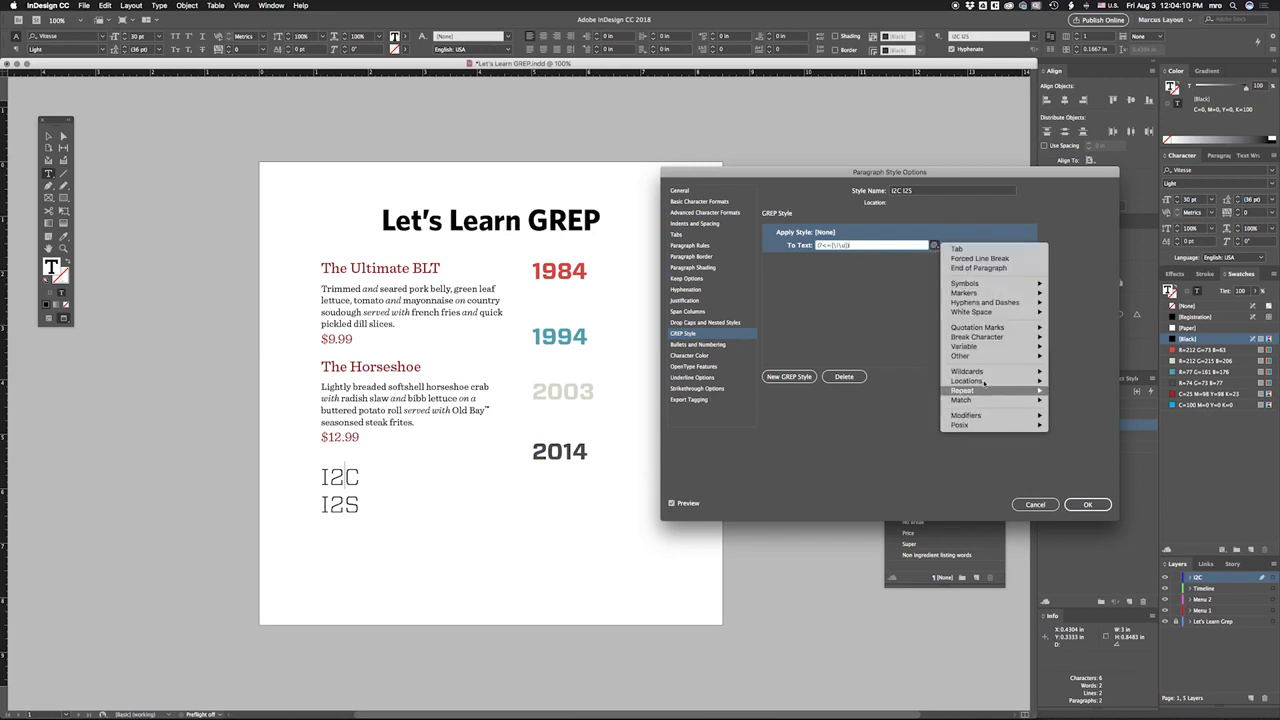
pyautogui.moveTo(966, 371)
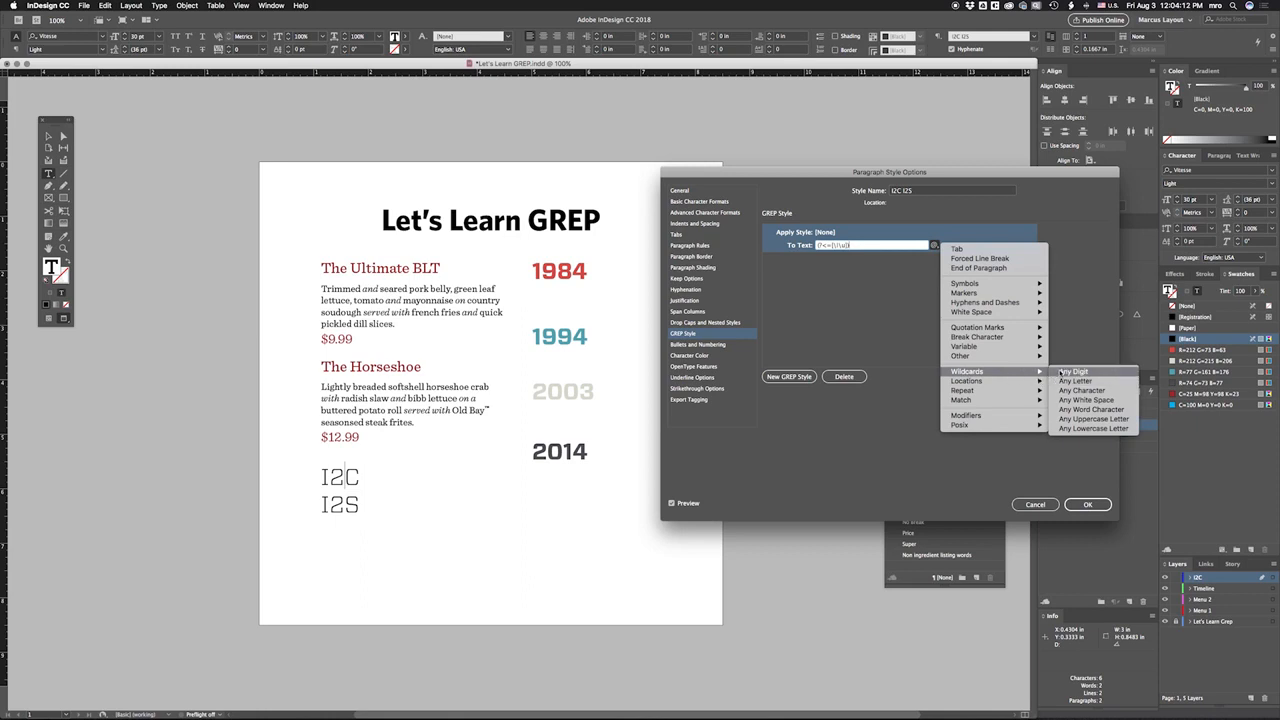
pyautogui.click(1073, 371)
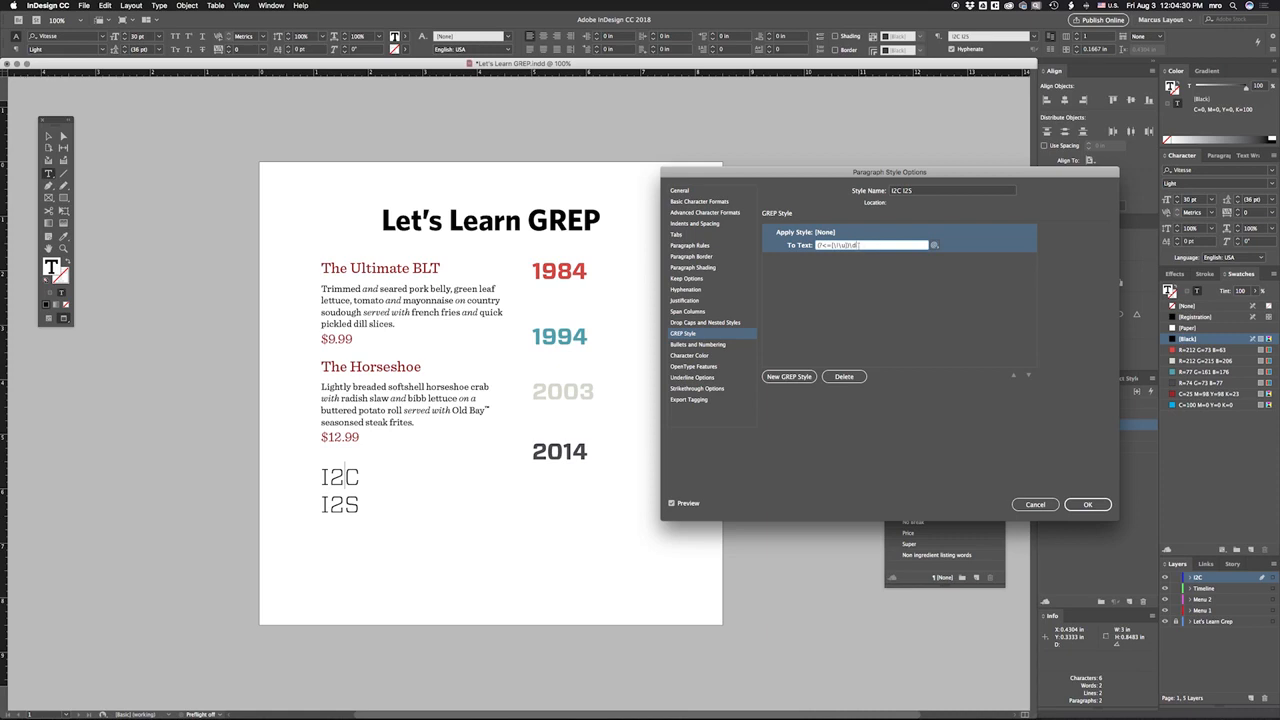
# - Append a Positive Lookahead containing the Any Letter wildcard, (?=[\l\u]), to the end of the GREP expression
pyautogui.click(933, 246)
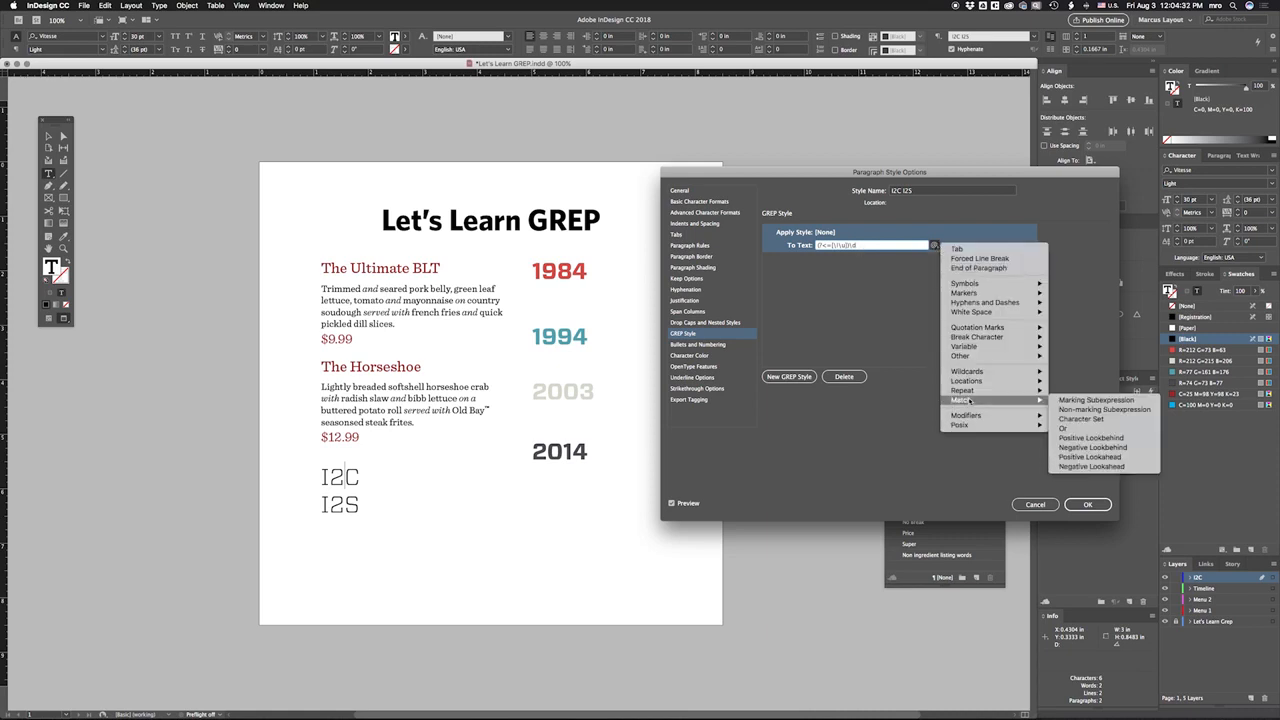
pyautogui.moveTo(961, 400)
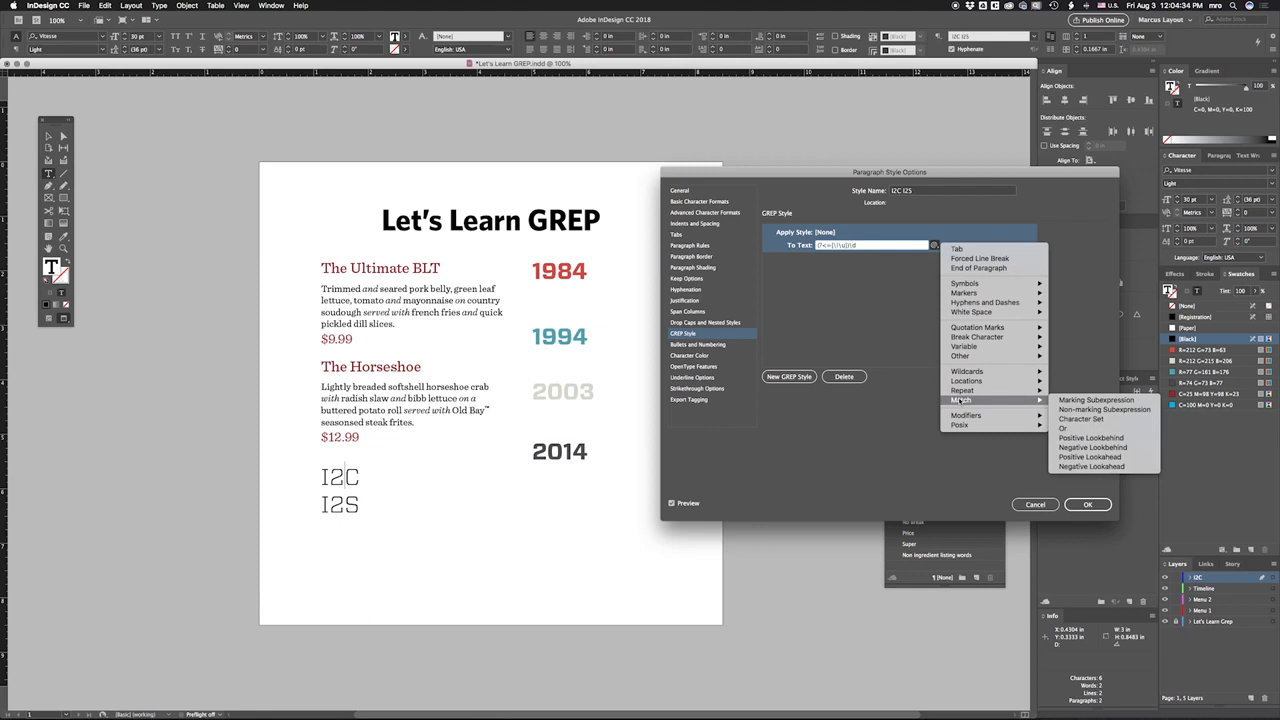
pyautogui.click(1081, 456)
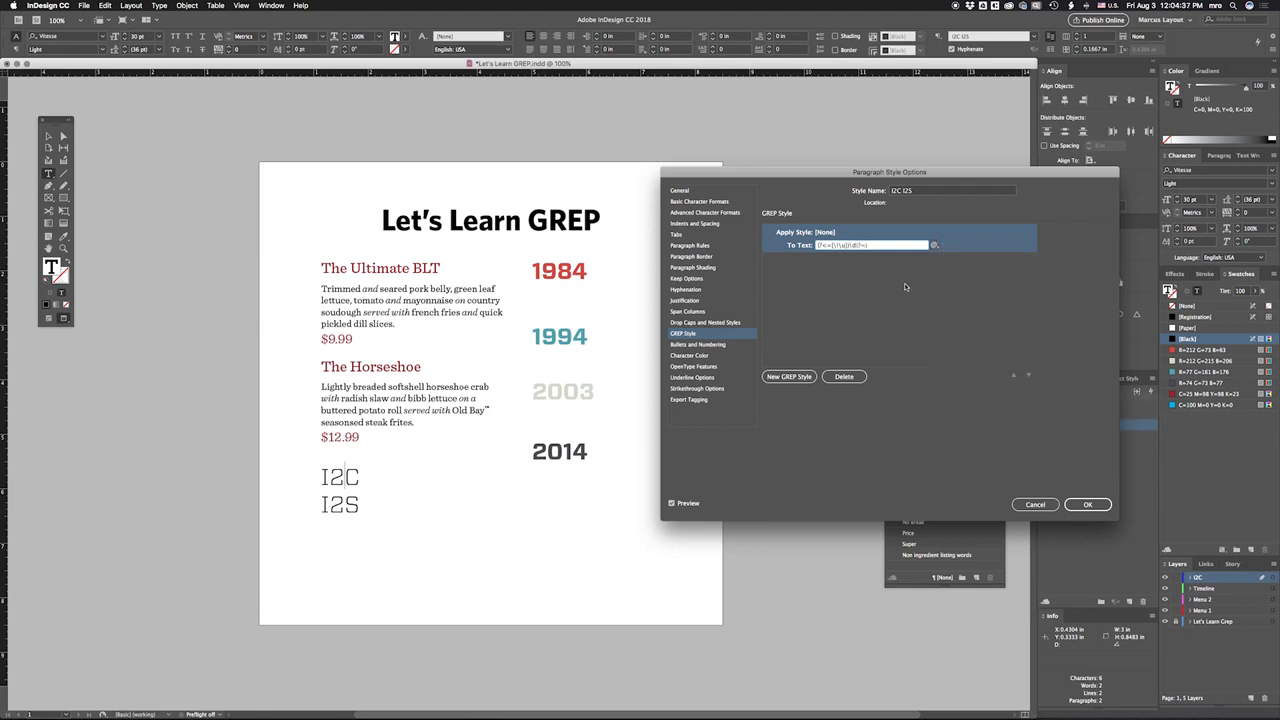
pyautogui.click(866, 247)
pyautogui.click(941, 247)
pyautogui.moveTo(1000, 371)
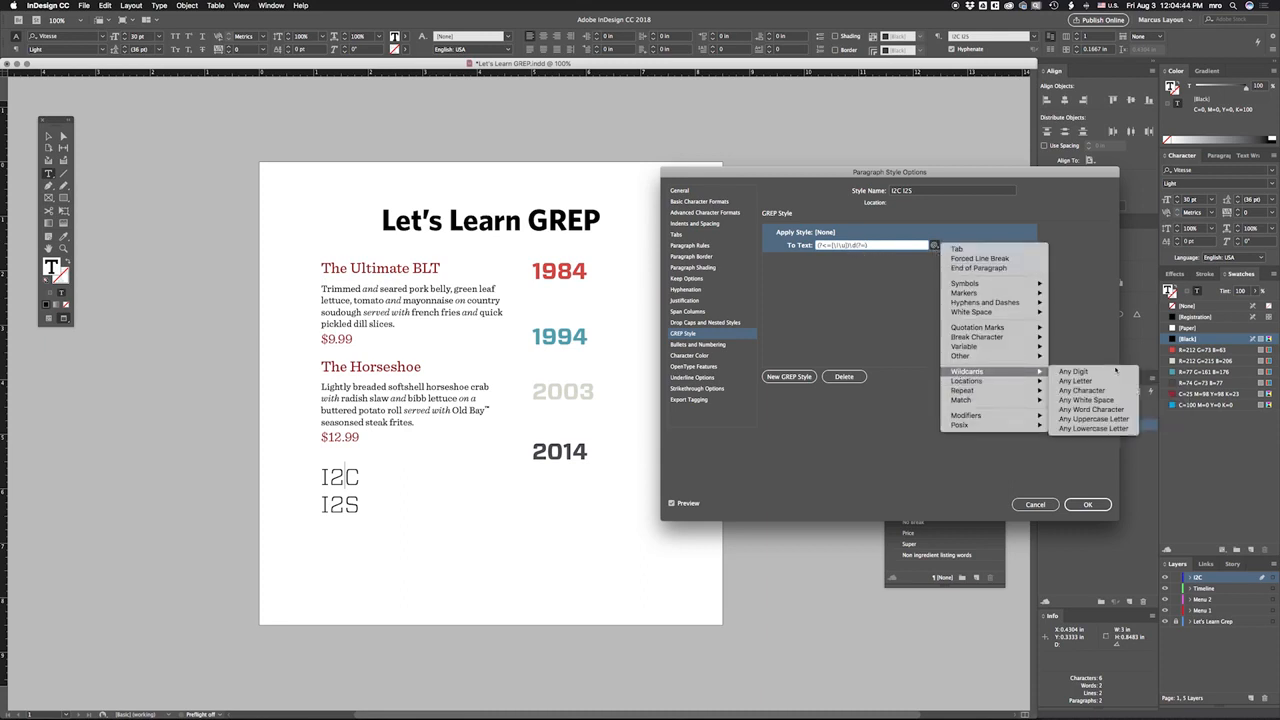
pyautogui.click(1087, 383)
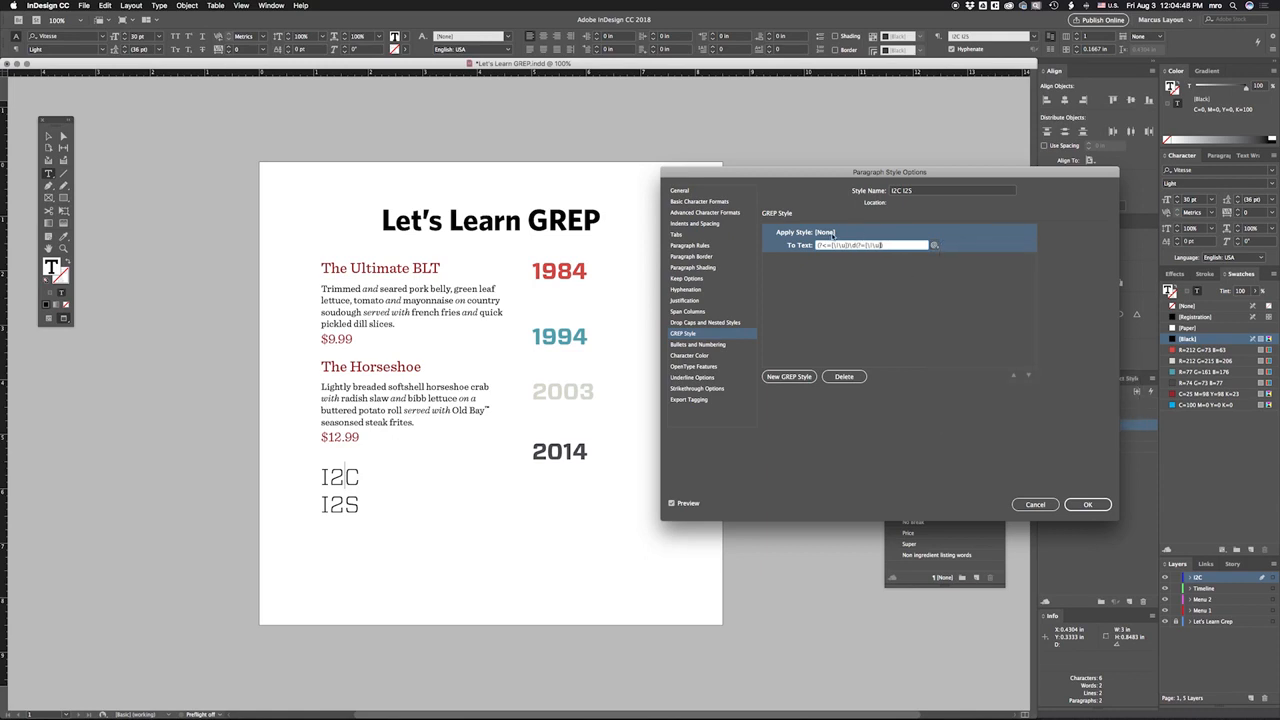
# - Set the GREP style to apply the Super character style, and save the I2C I2S paragraph style
pyautogui.click(836, 233)
pyautogui.click(925, 233)
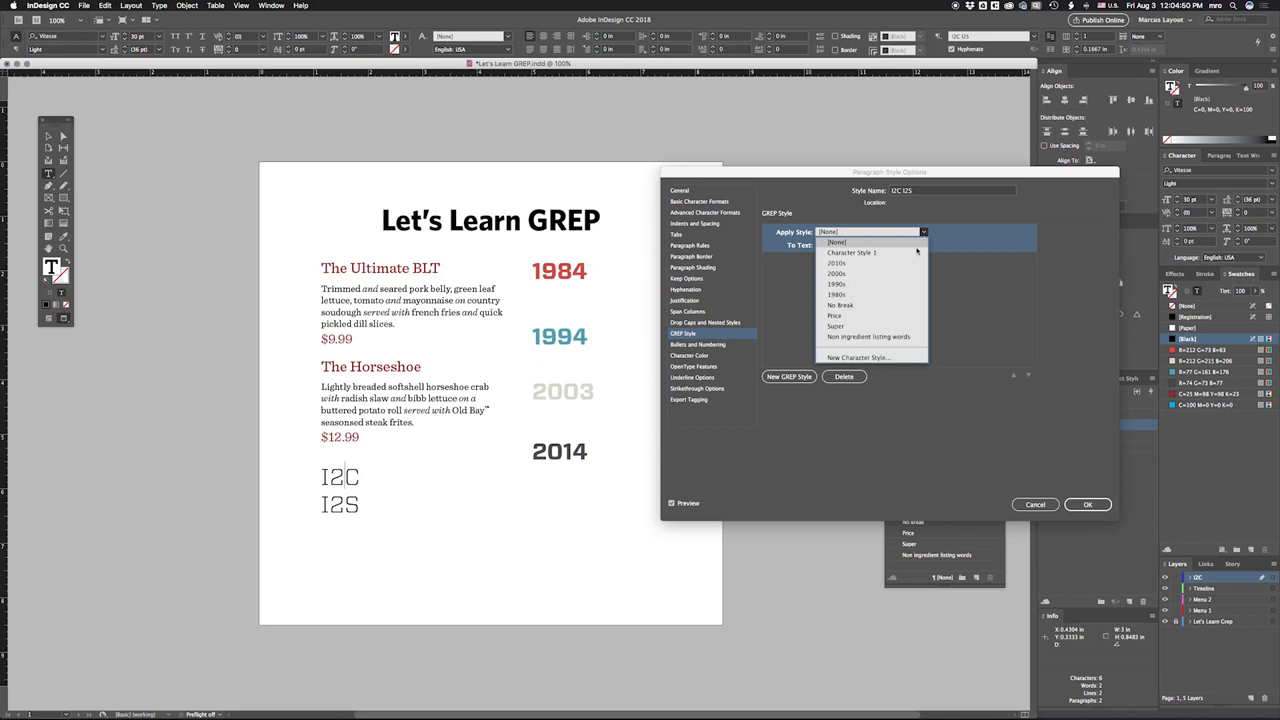
pyautogui.click(842, 326)
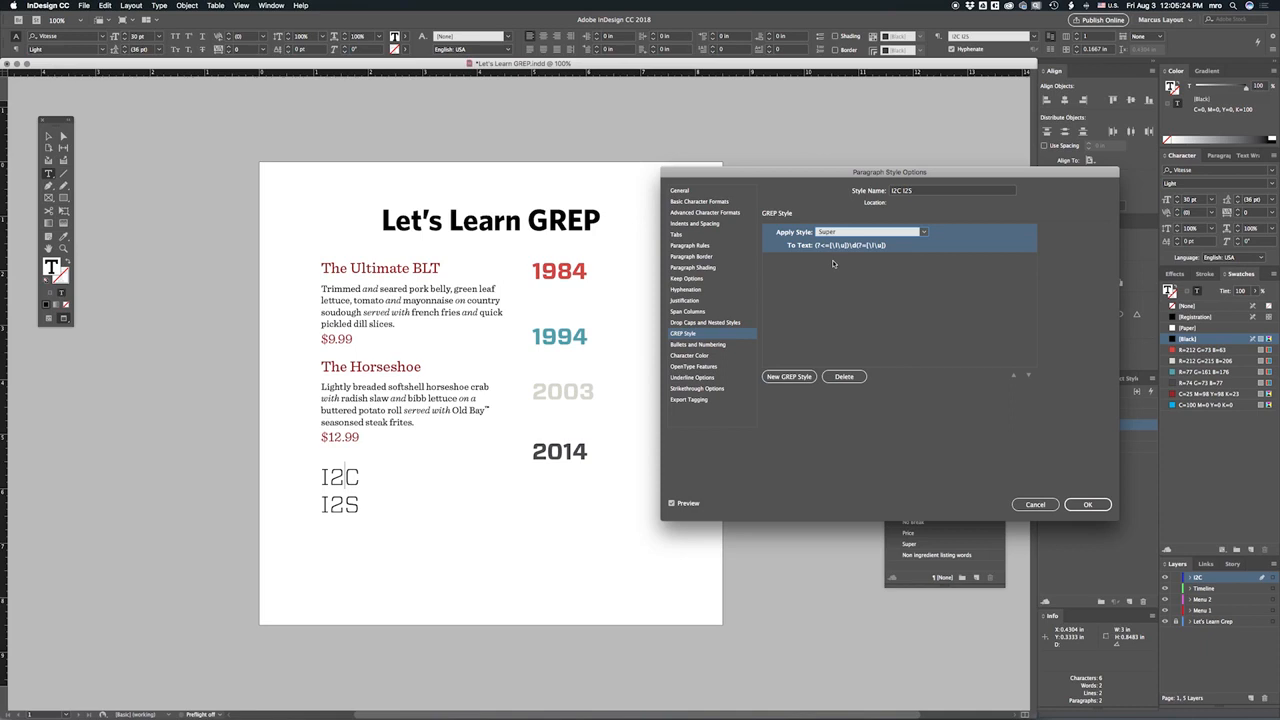
pyautogui.click(671, 503)
pyautogui.click(1069, 505)
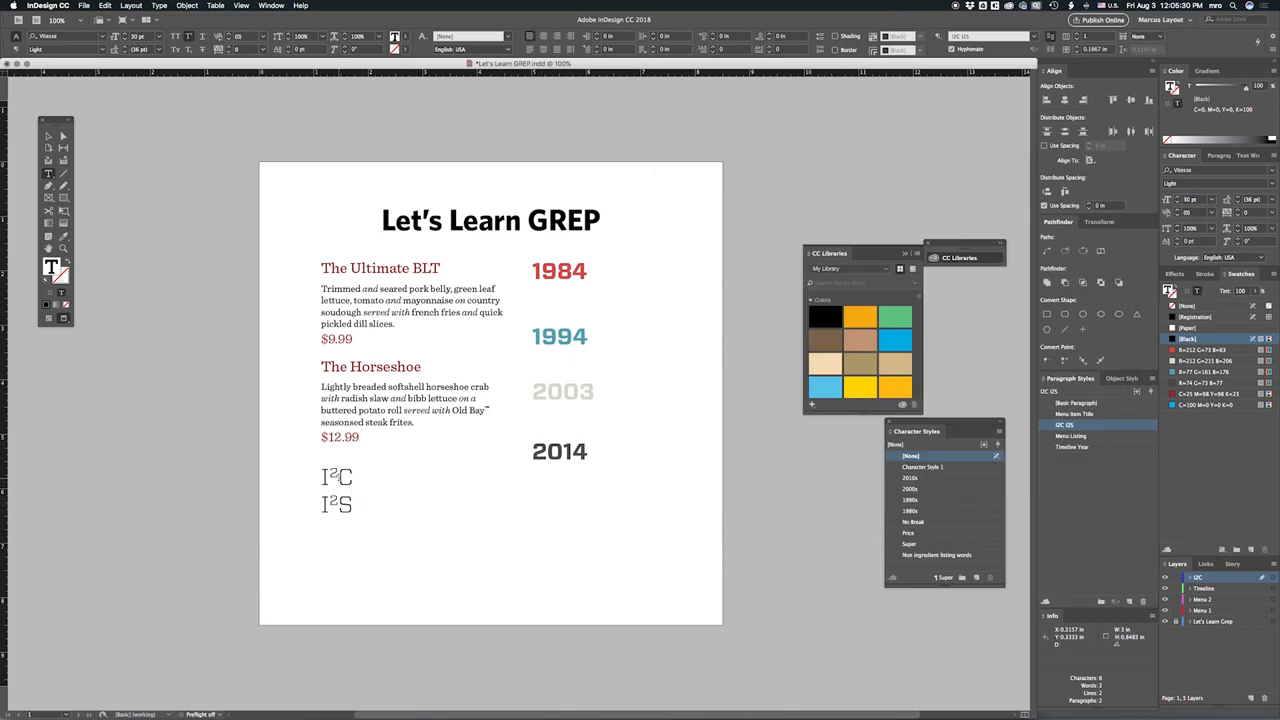
# - Test the GREP style by deleting and retyping 2C in the I2C line, and deselect the text
pyautogui.click(351, 479)
pyautogui.press('BackSpace')
pyautogui.press('BackSpace')
pyautogui.write('2C')
pyautogui.press('BackSpace')
pyautogui.write('C')
pyautogui.click(49, 137)
pyautogui.click(157, 204)
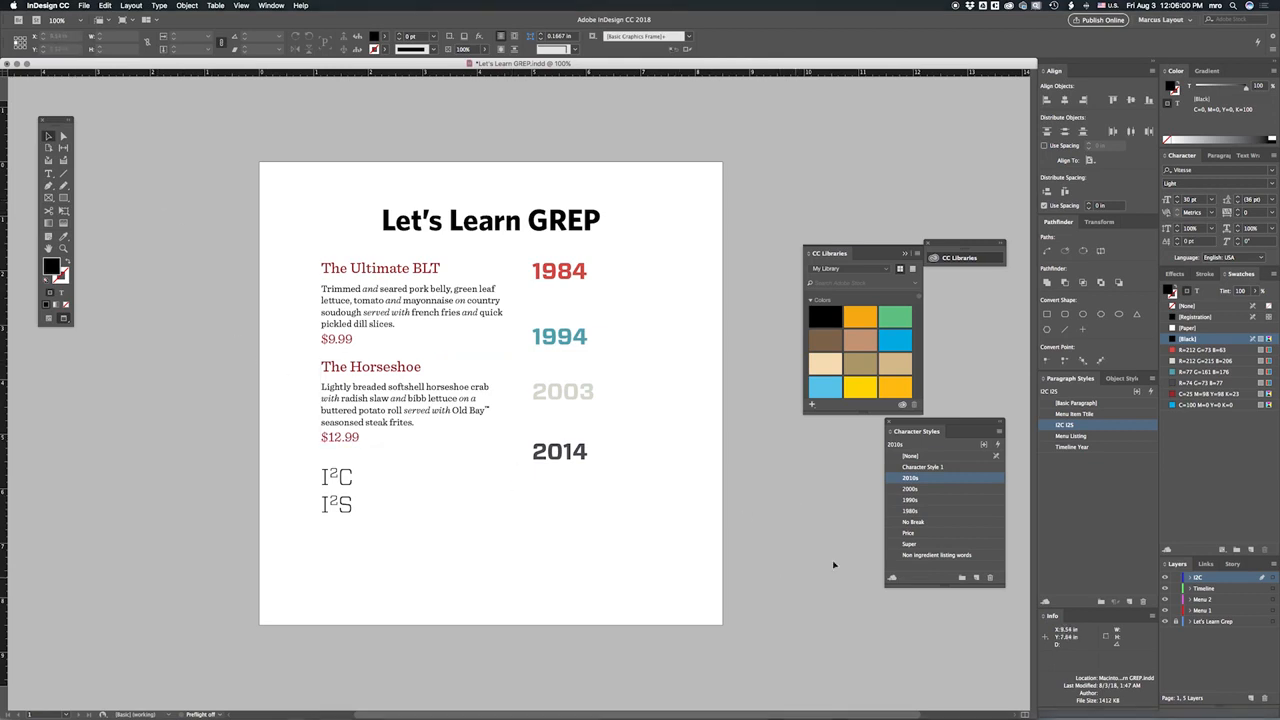
# - Add a text frame below the 2014 year reading Texas Creative, and widen it to about 3.12 in
pyautogui.click(47, 175)
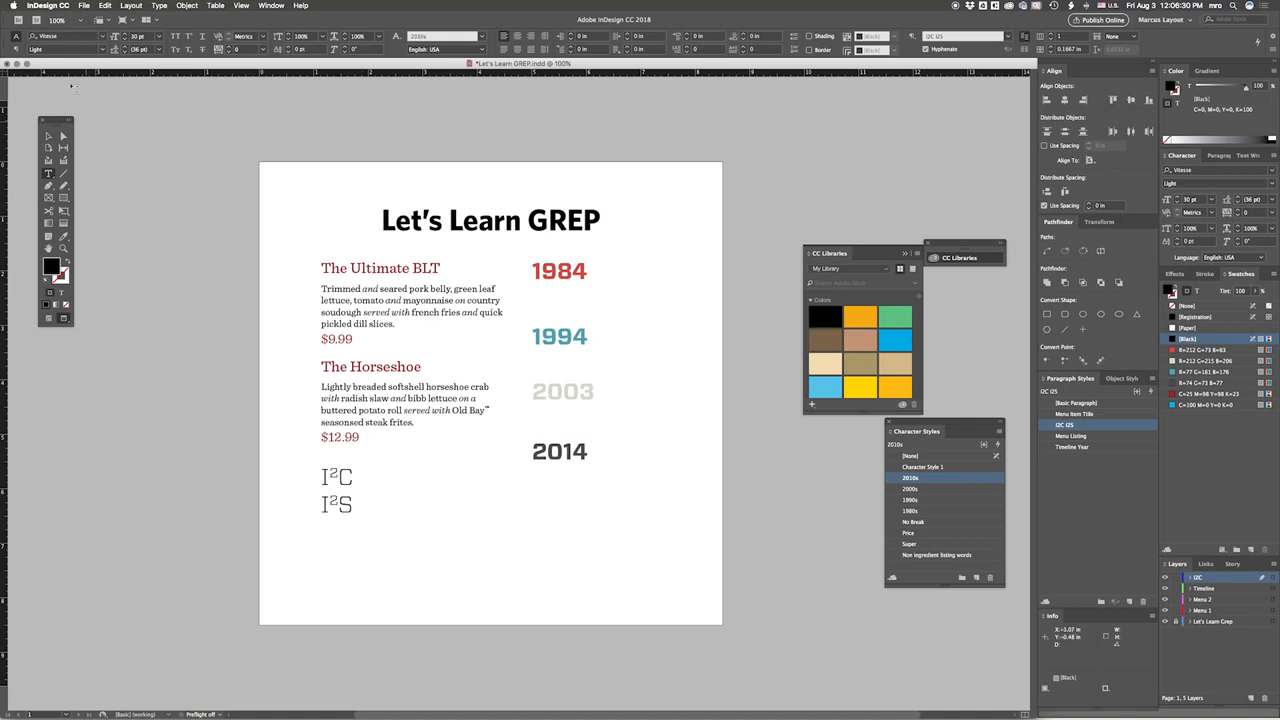
pyautogui.click(104, 5)
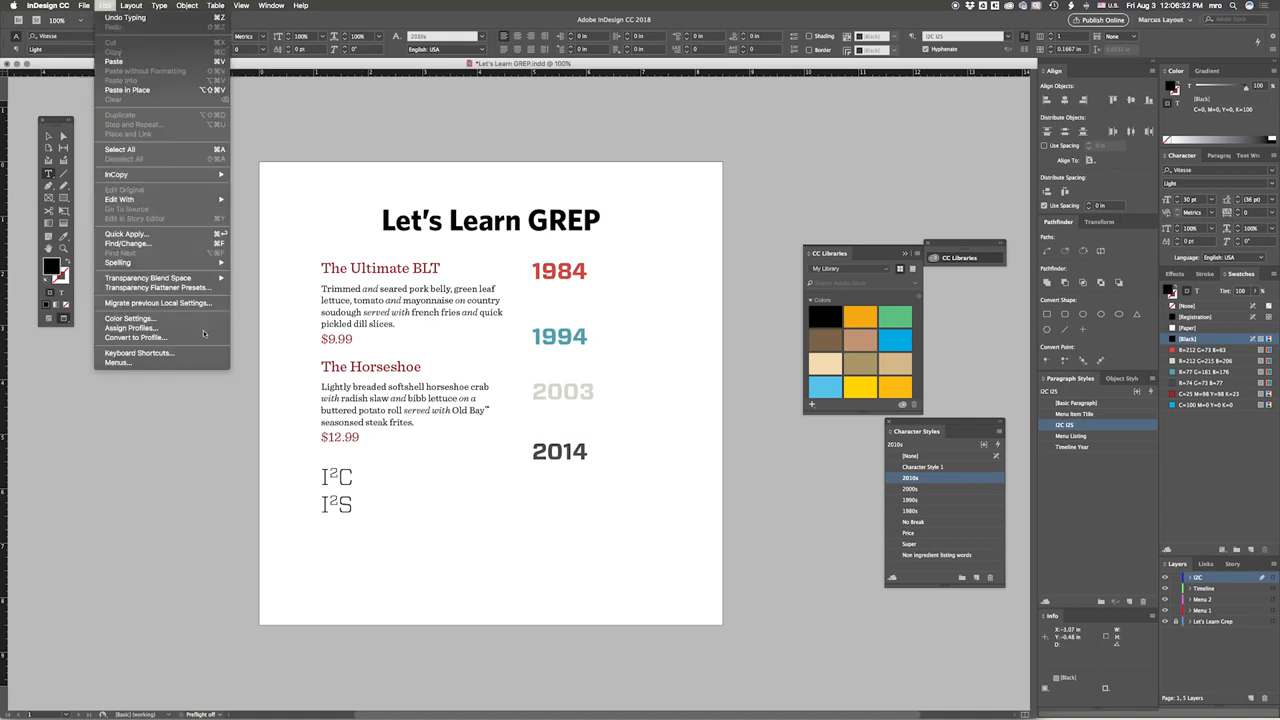
pyautogui.click(448, 516)
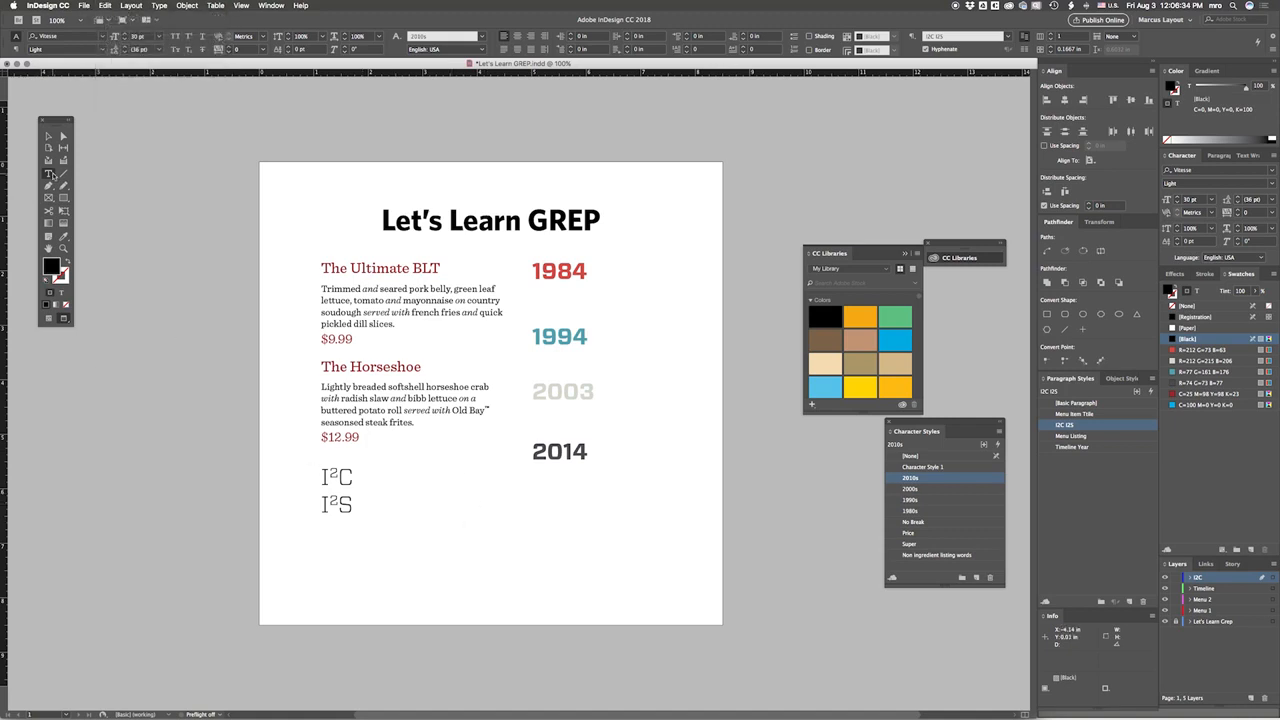
pyautogui.moveTo(520, 513); pyautogui.dragTo(672, 553)
pyautogui.write('T')
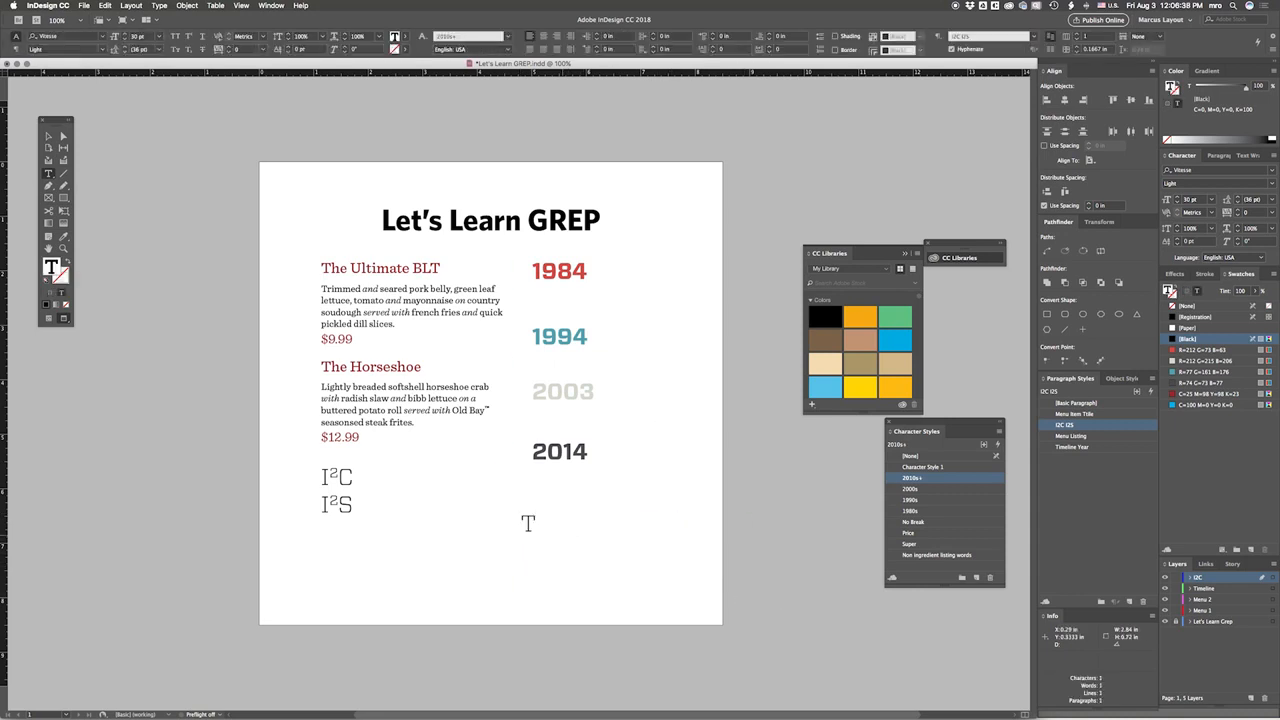
pyautogui.write('exas Creatri')
pyautogui.write('e')
pyautogui.press('BackSpace')
pyautogui.click(47, 135)
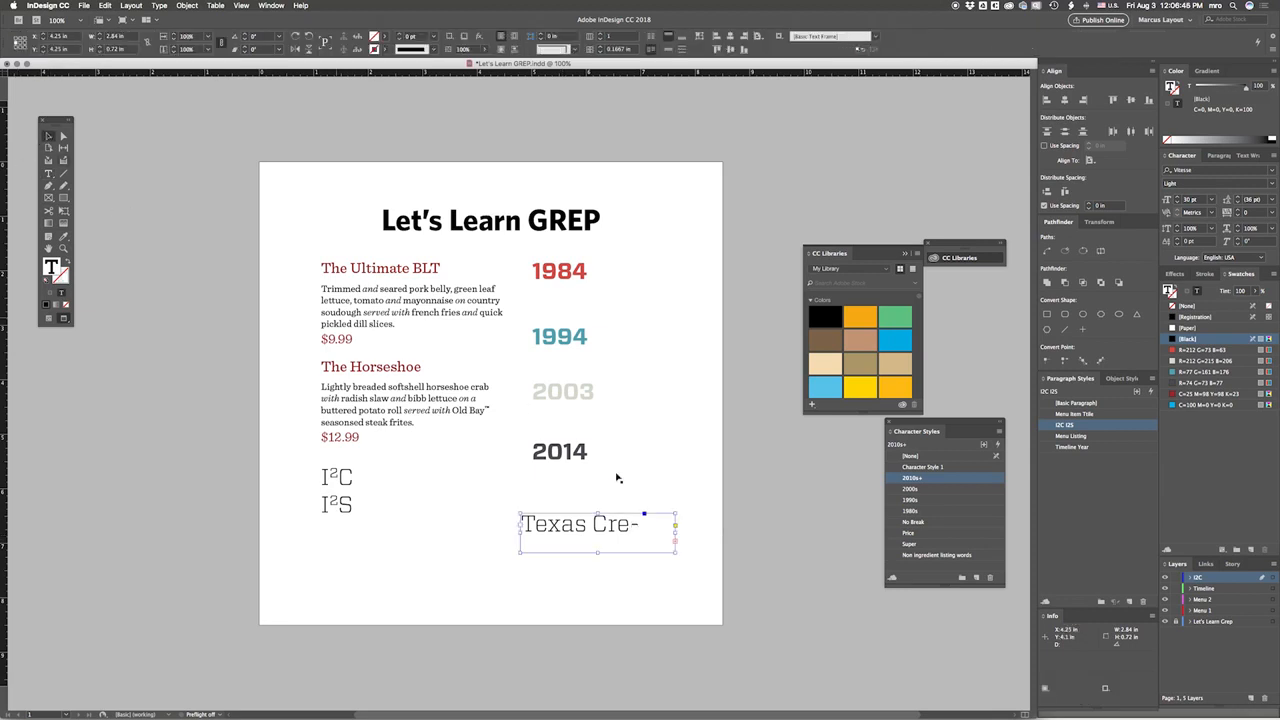
pyautogui.moveTo(675, 531); pyautogui.dragTo(690, 531)
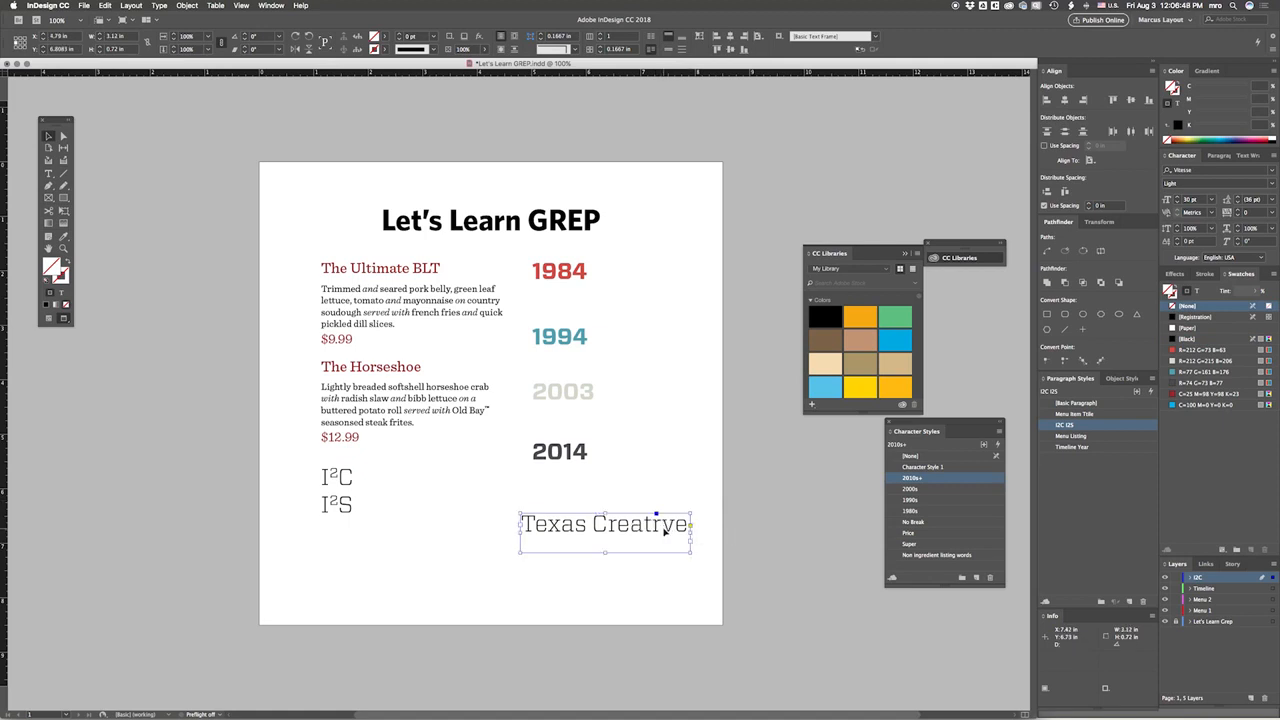
# - Deselect the Texas Creative frame and set up a GREP Find/Change query that finds (Texas) (Creative) as two separate groups
pyautogui.doubleClick(662, 527)
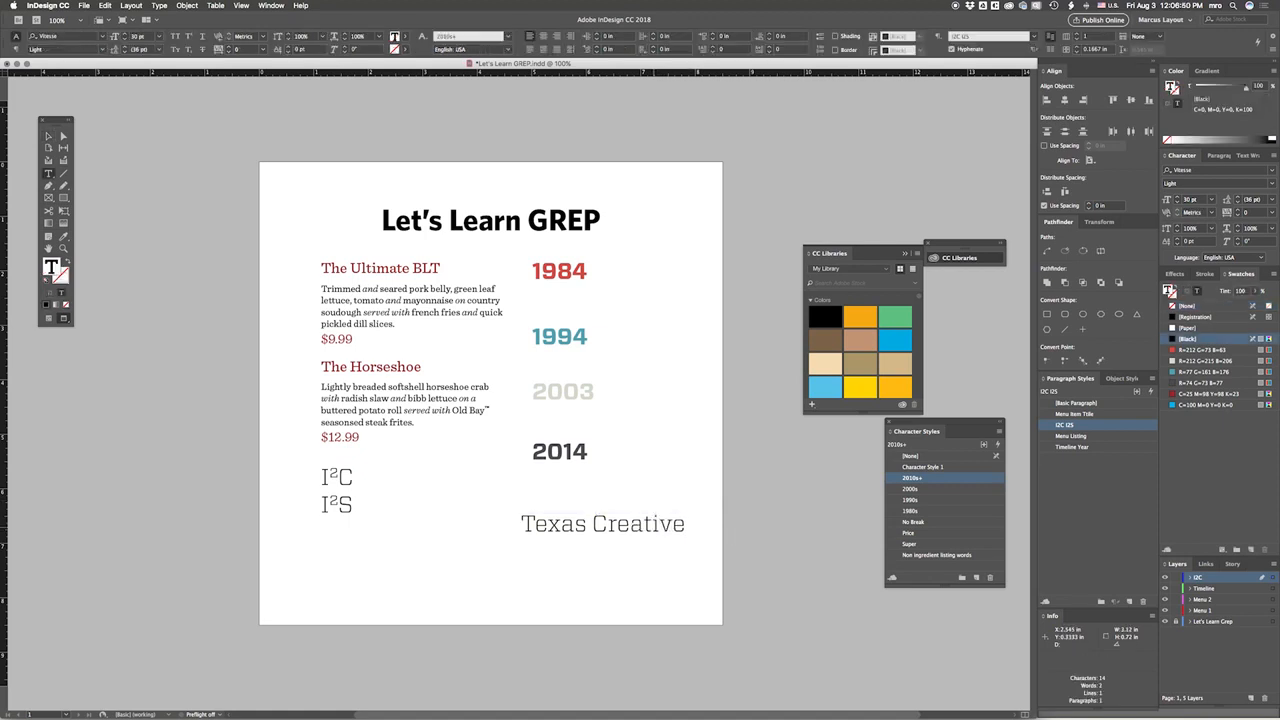
pyautogui.click(47, 135)
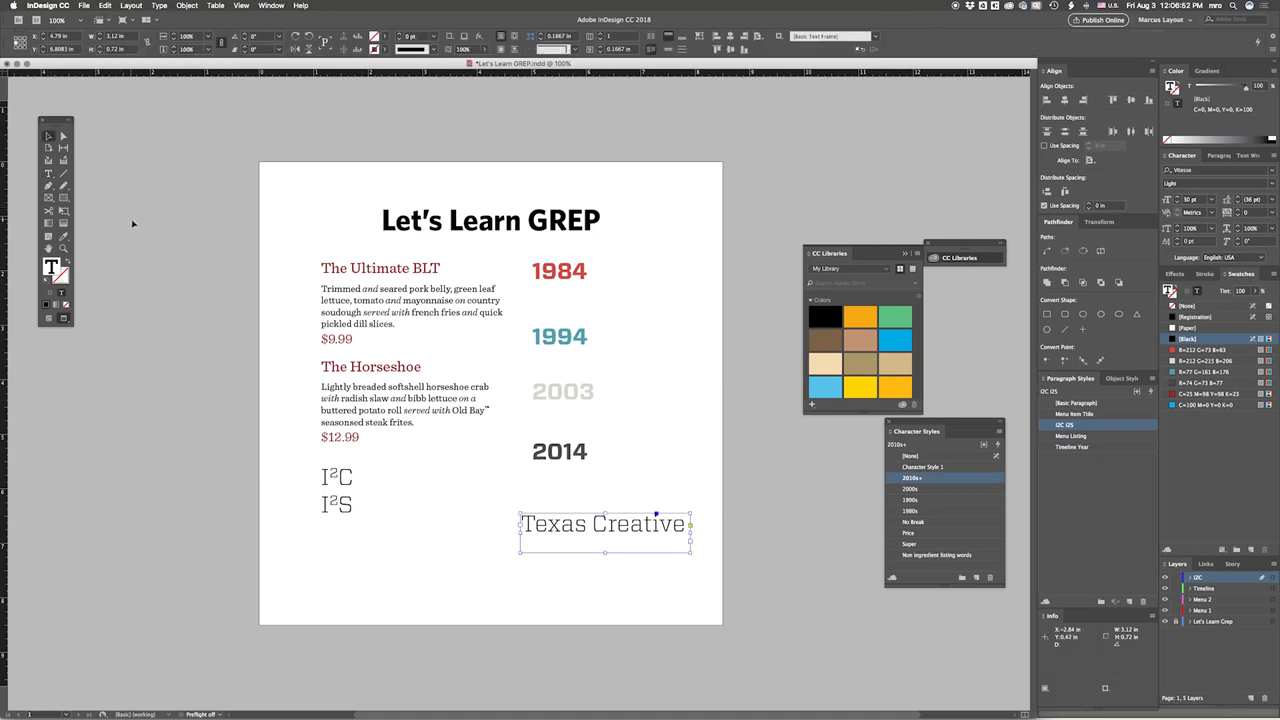
pyautogui.click(131, 220)
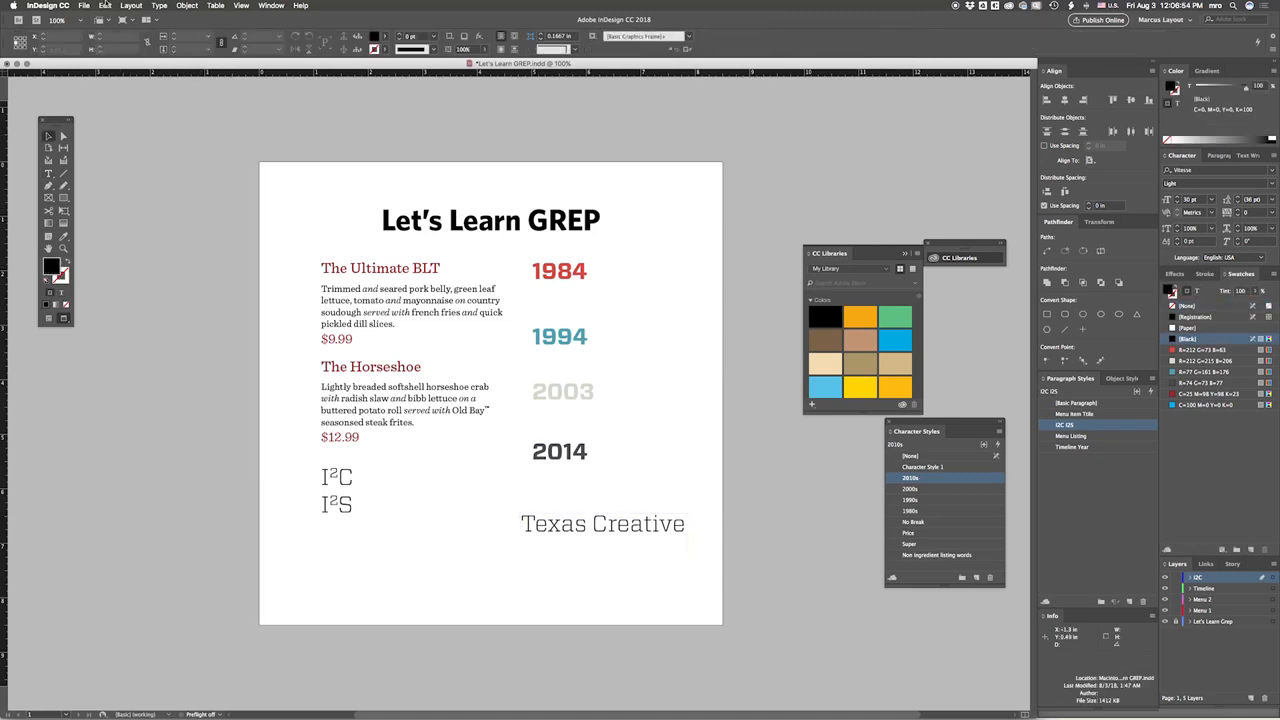
pyautogui.click(104, 5)
pyautogui.click(128, 240)
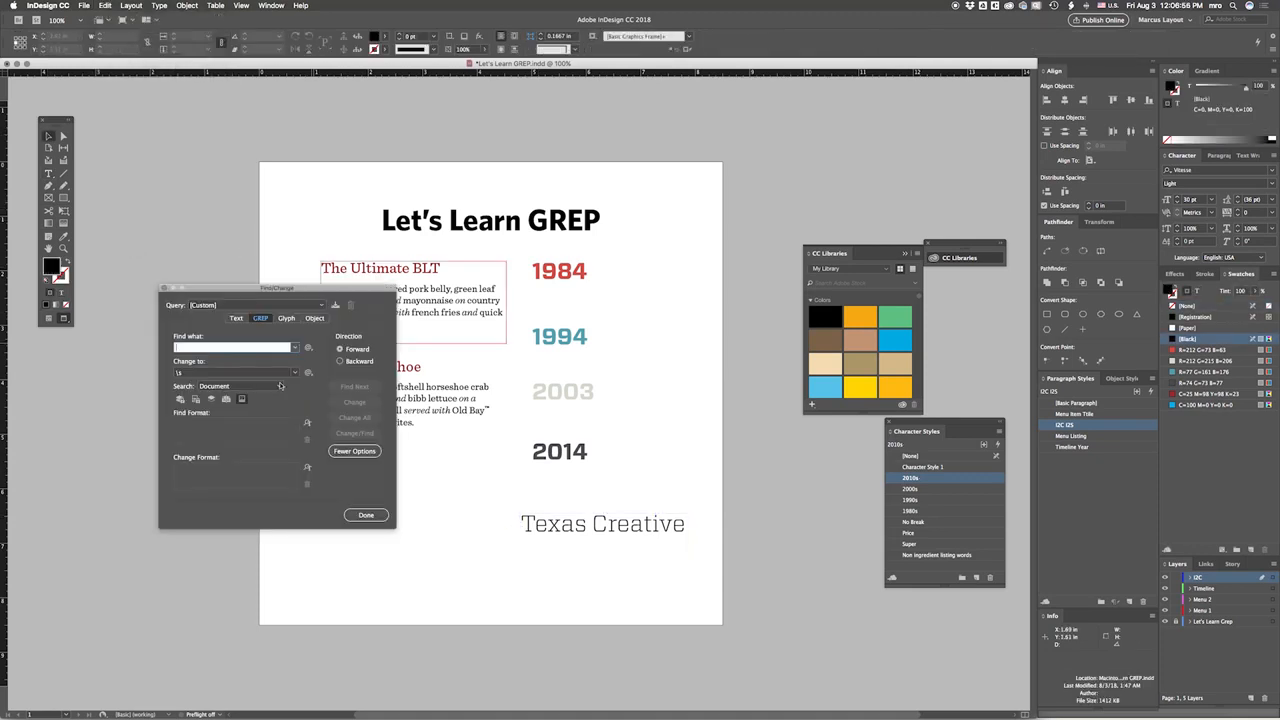
pyautogui.write('Texas Creative')
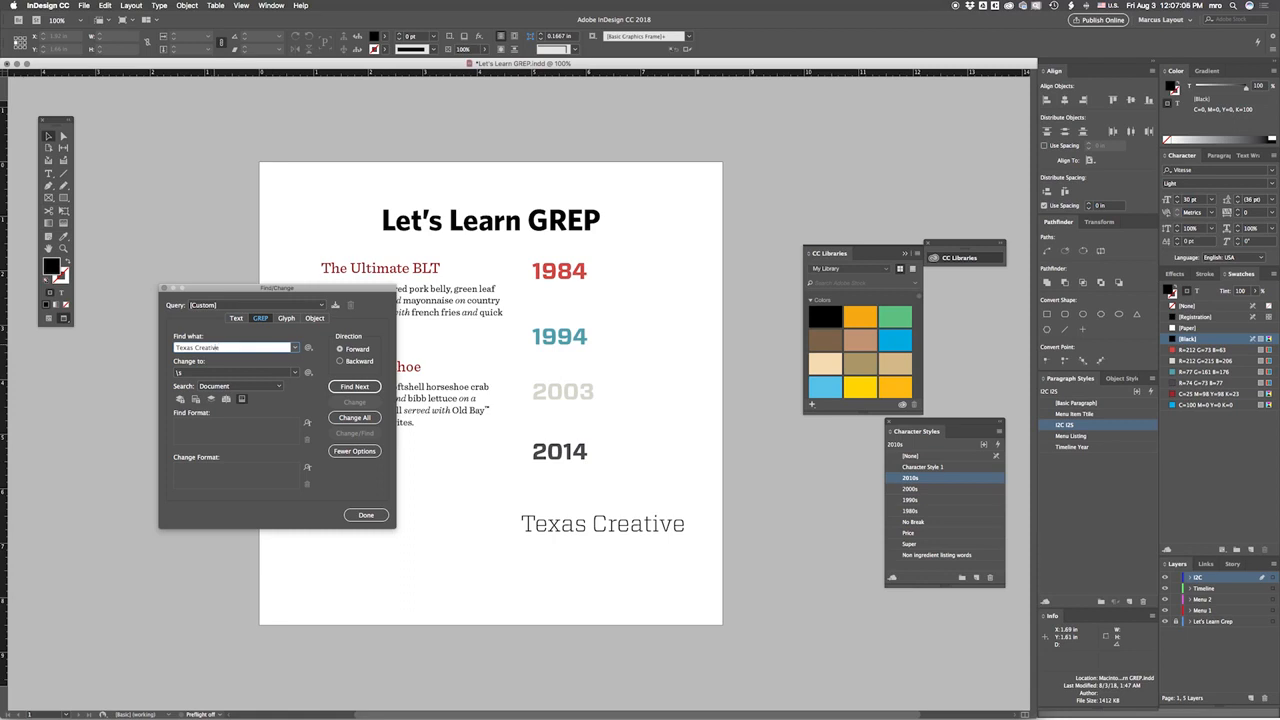
pyautogui.write('(')
pyautogui.write(')')
pyautogui.write('(?')
pyautogui.press('BackSpace')
# - Replace the found text with $2 $1 to swap the two words, and apply the change to all matches in the document
pyautogui.click(193, 372)
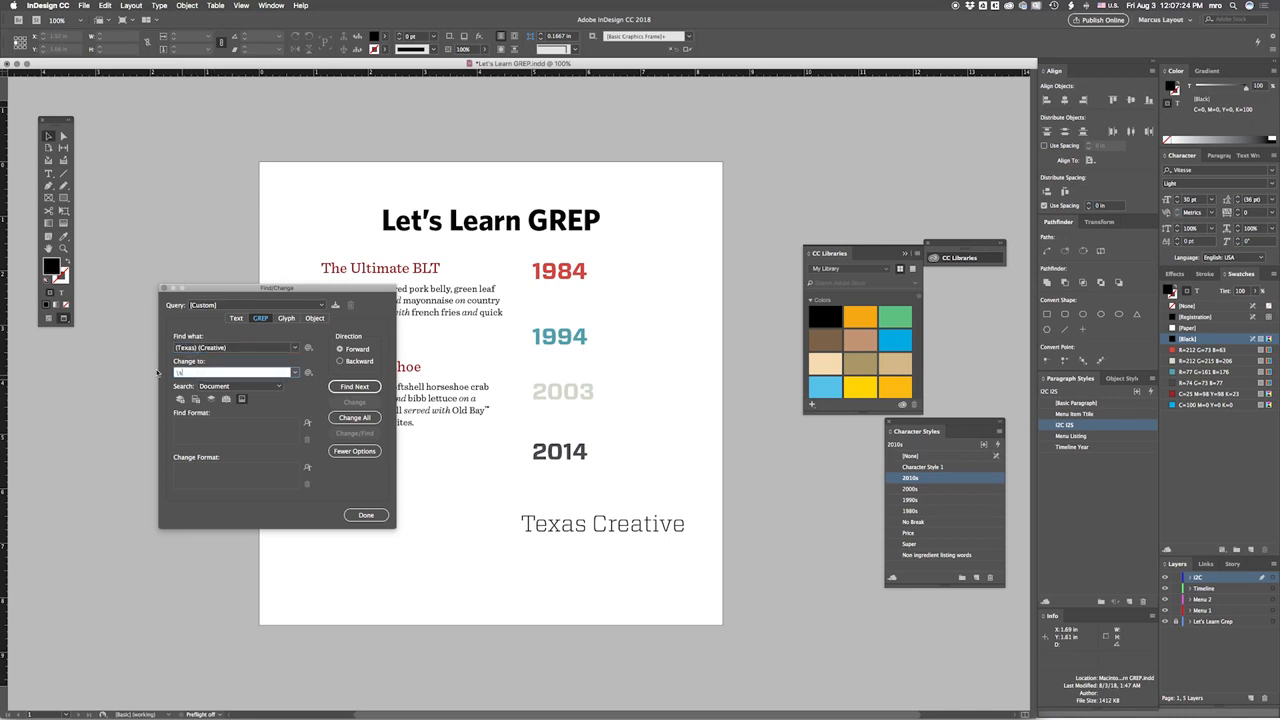
pyautogui.press('BackSpace')
pyautogui.press('BackSpace')
pyautogui.click(206, 373)
pyautogui.write('2')
pyautogui.press('BackSpace')
pyautogui.write('1')
pyautogui.click(348, 421)
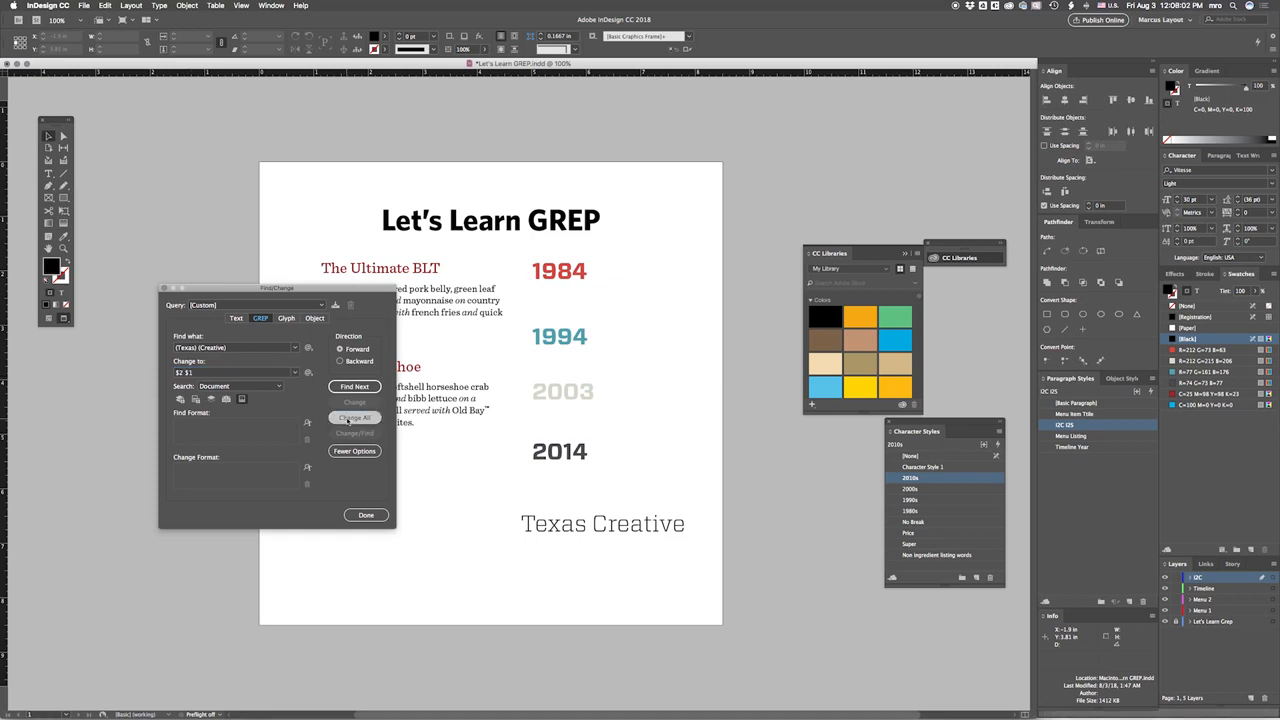
pyautogui.click(704, 382)
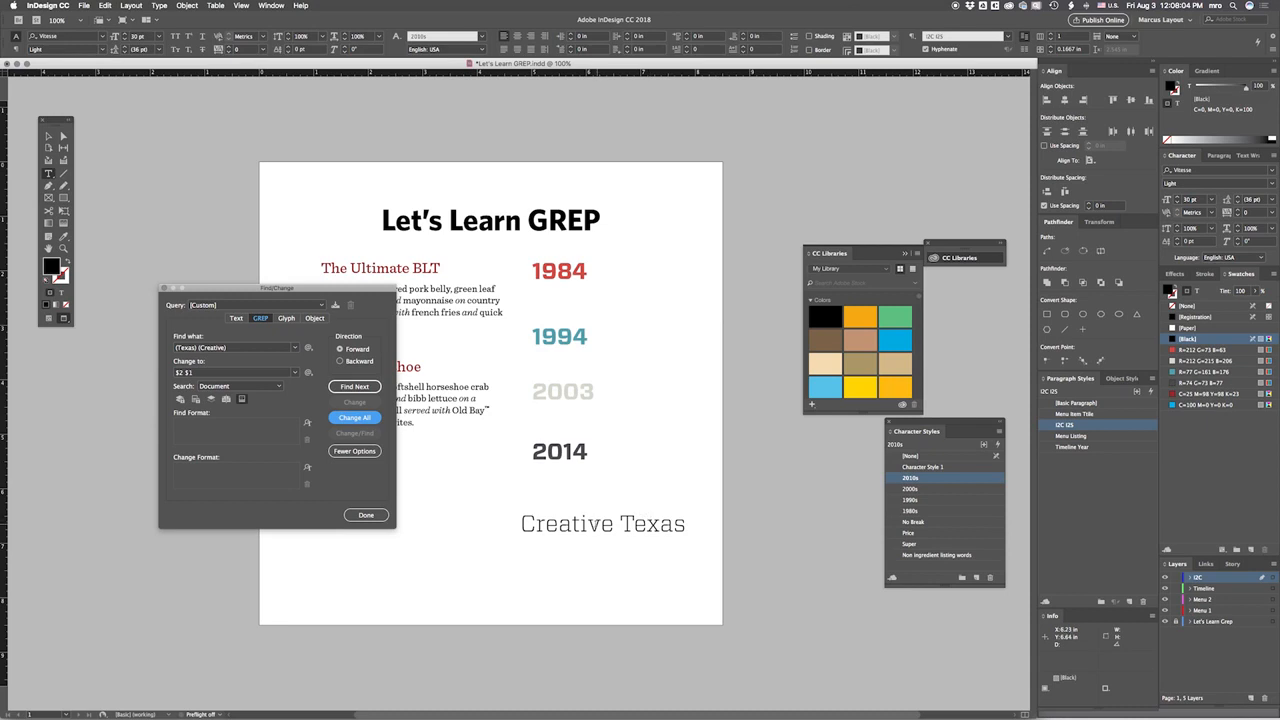